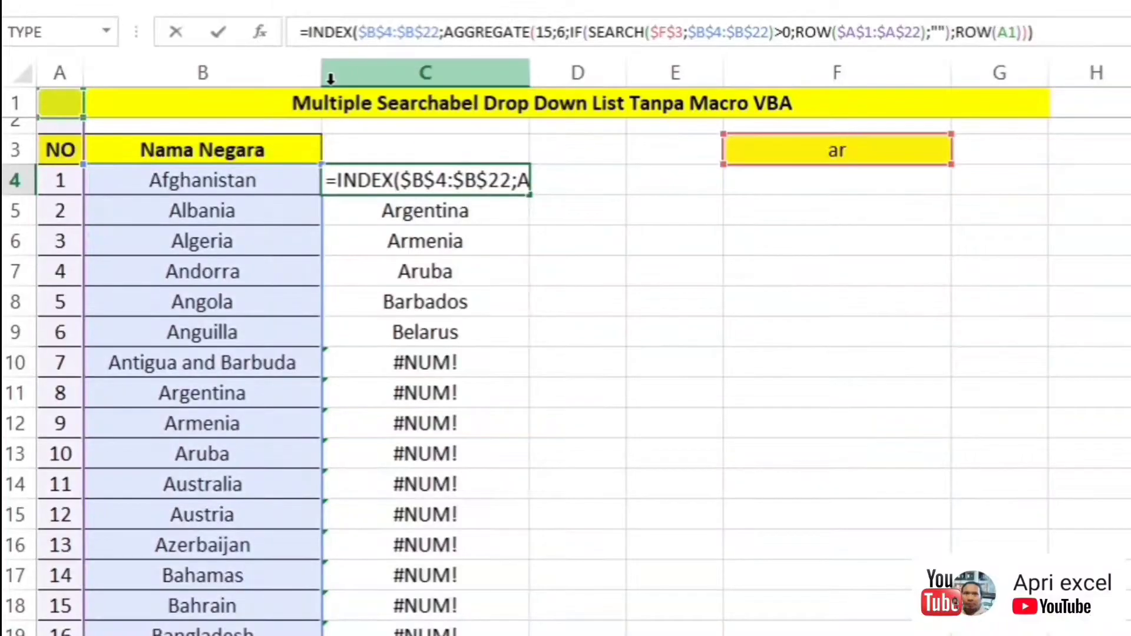
- Wrap C4's search formula in IFERROR(…;"") and confirm it as an array formula
{"action": "type", "text": "iferror("}
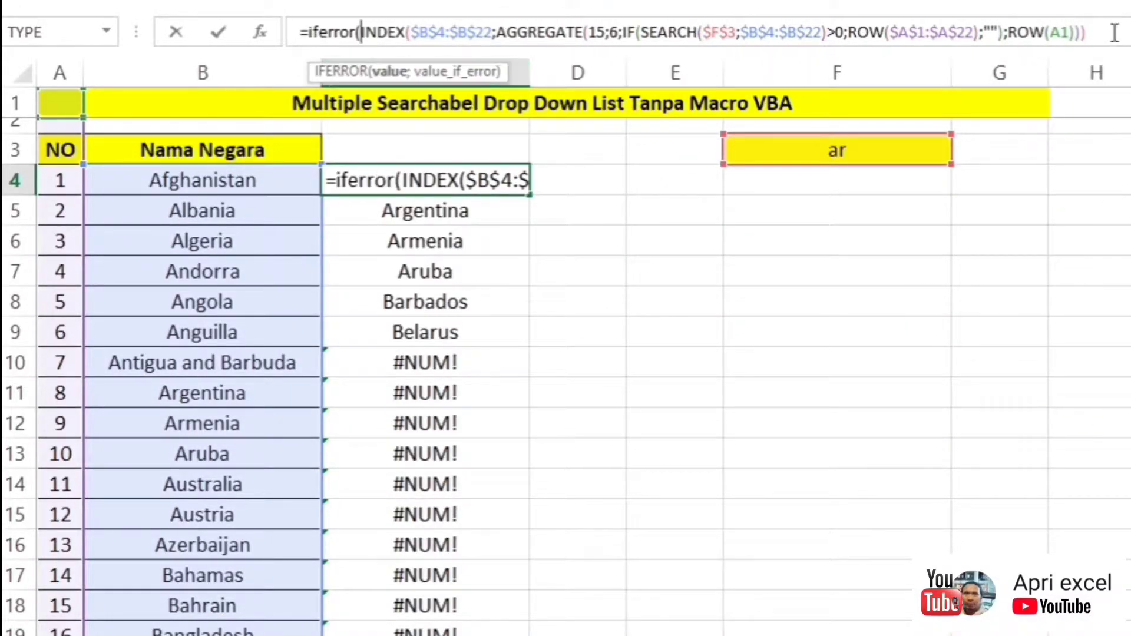
{"action": "left_click", "coordinate": [1115, 33]}
{"action": "type", "text": ";\"\""}
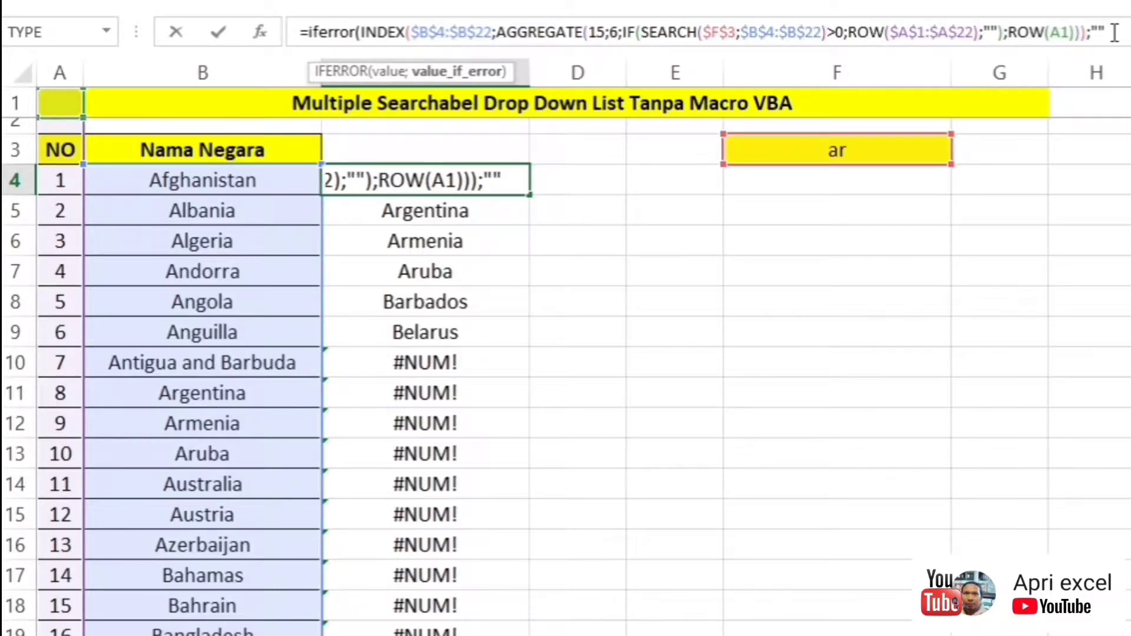
{"action": "type", "text": ")"}
{"action": "key", "text": "ctrl+shift+Return"}
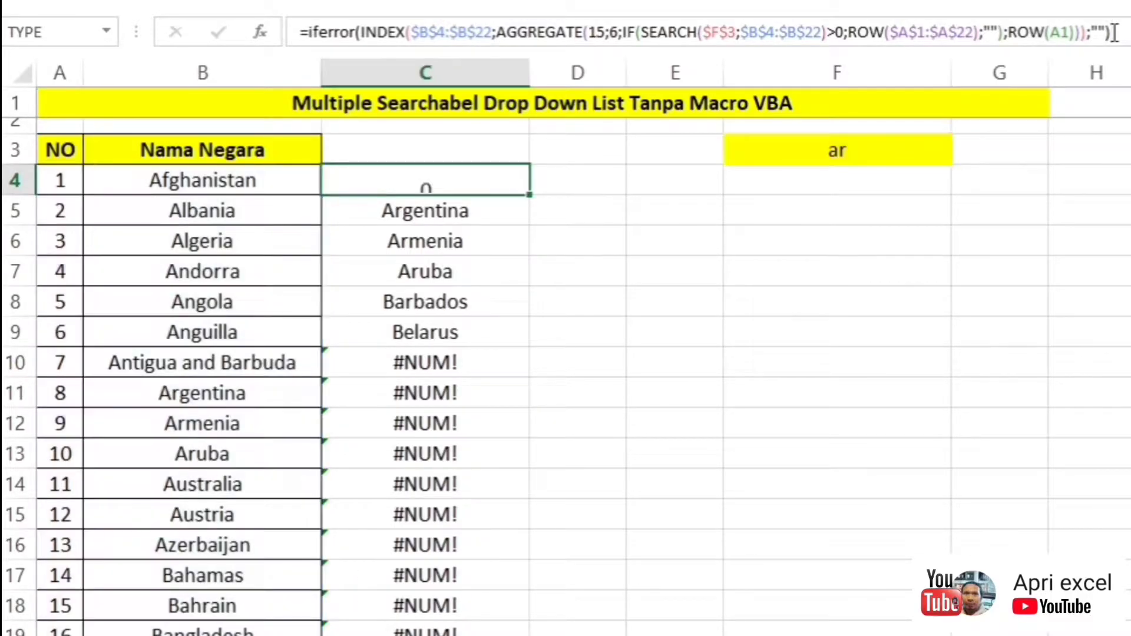
- Re-confirm C4 as an array formula with Ctrl+Shift+Enter and fill it down column C
{"action": "left_click", "coordinate": [405, 180]}
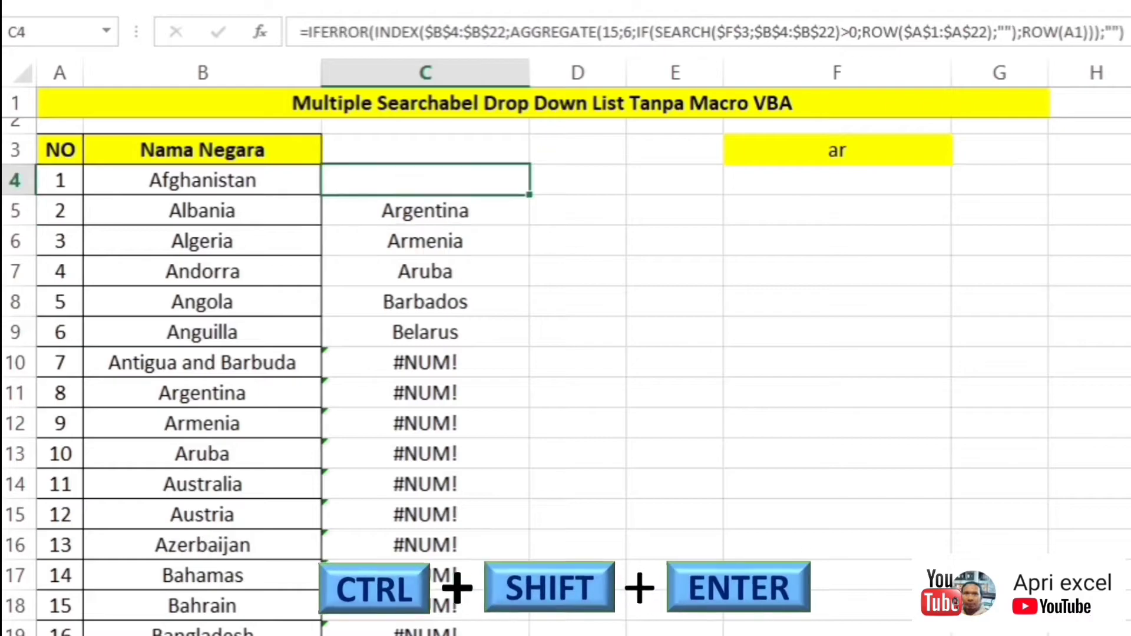
{"action": "key", "text": "F2"}
{"action": "key", "text": "ctrl+shift+Return"}
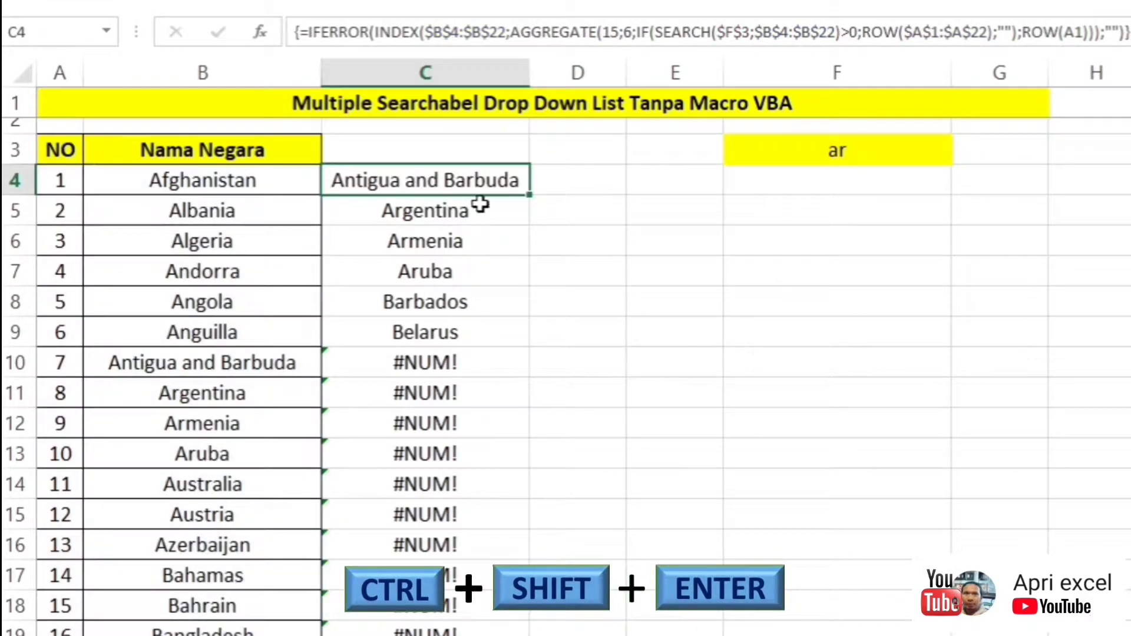
{"action": "left_click_drag", "start_coordinate": [528, 195], "coordinate": [507, 634]}
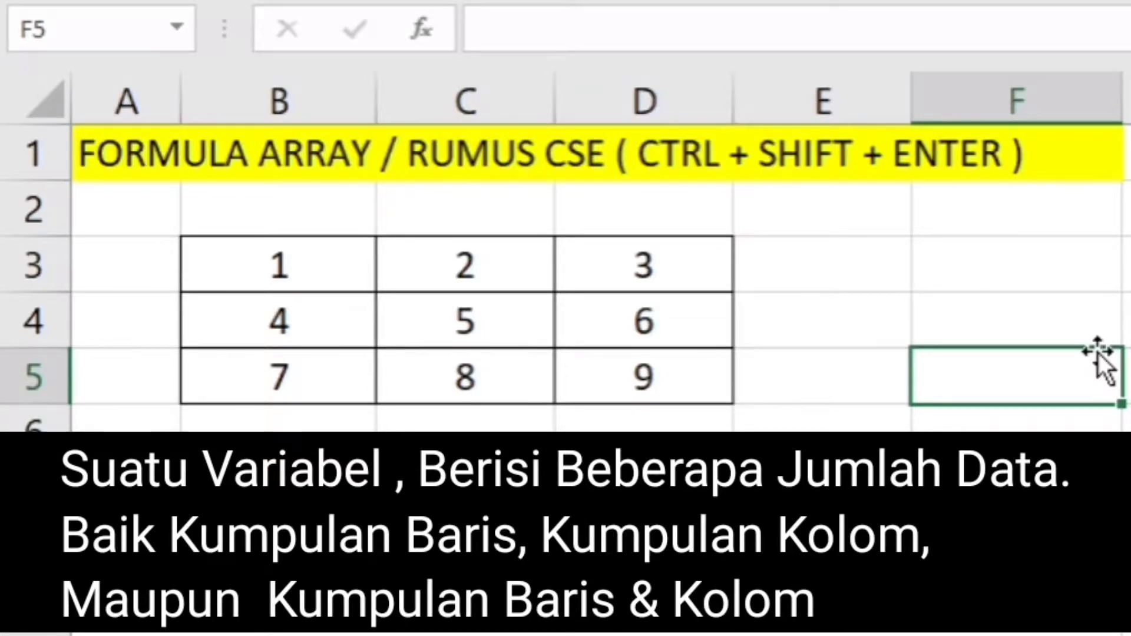
{"action": "left_click_drag", "start_coordinate": [280, 262], "coordinate": [616, 261]}
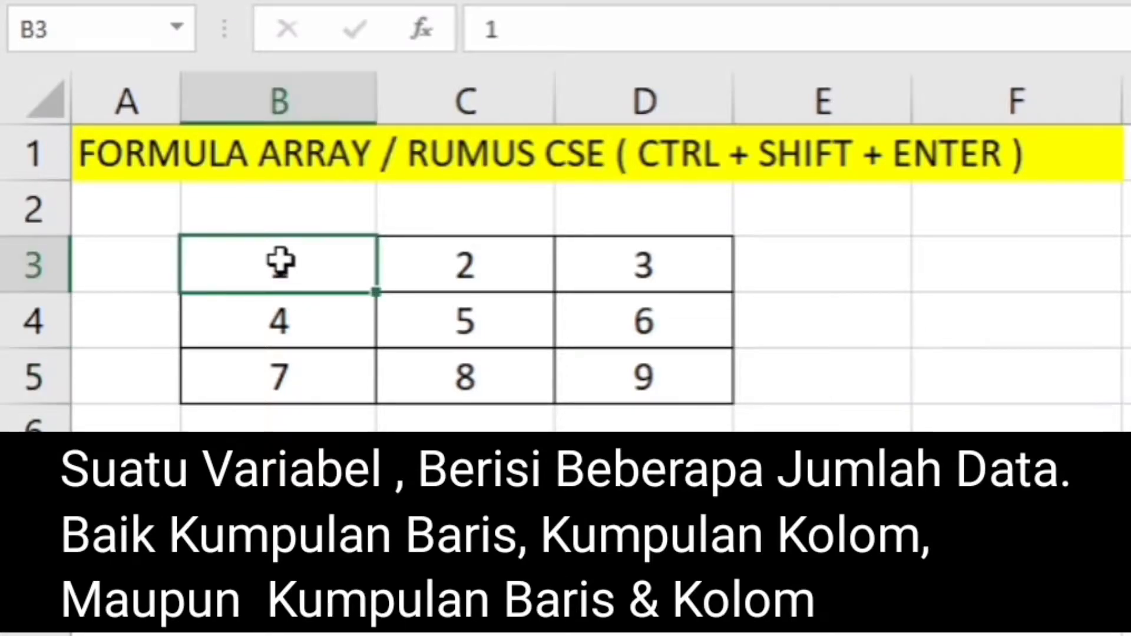
{"action": "left_click", "coordinate": [317, 267]}
{"action": "left_click_drag", "start_coordinate": [316, 267], "coordinate": [316, 384]}
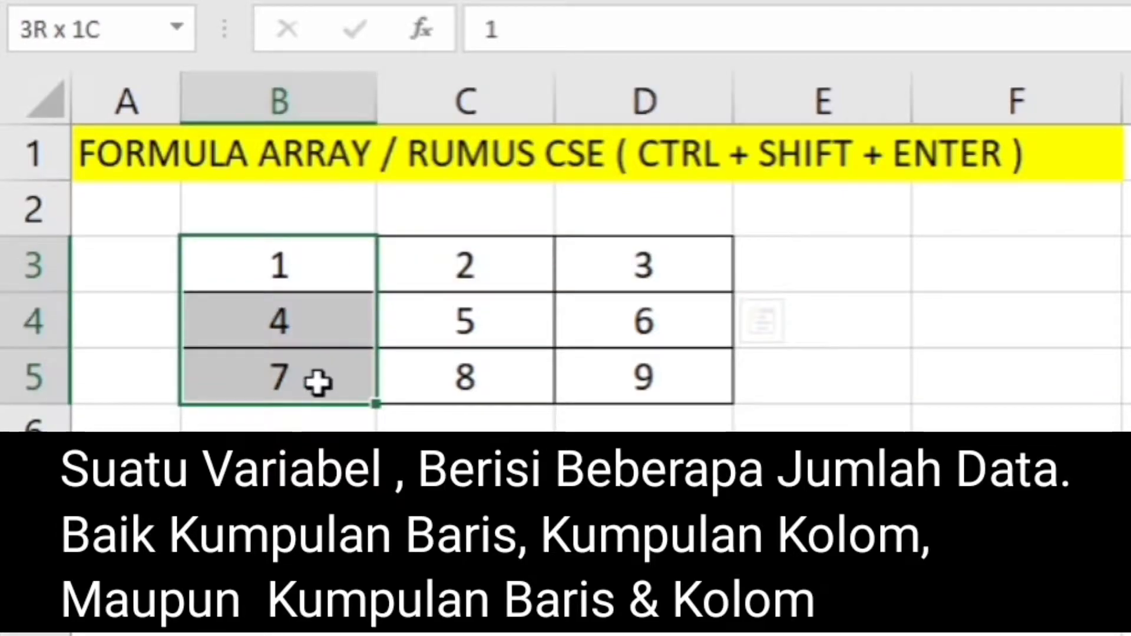
{"action": "left_click", "coordinate": [307, 256]}
{"action": "left_click_drag", "start_coordinate": [307, 256], "coordinate": [719, 399]}
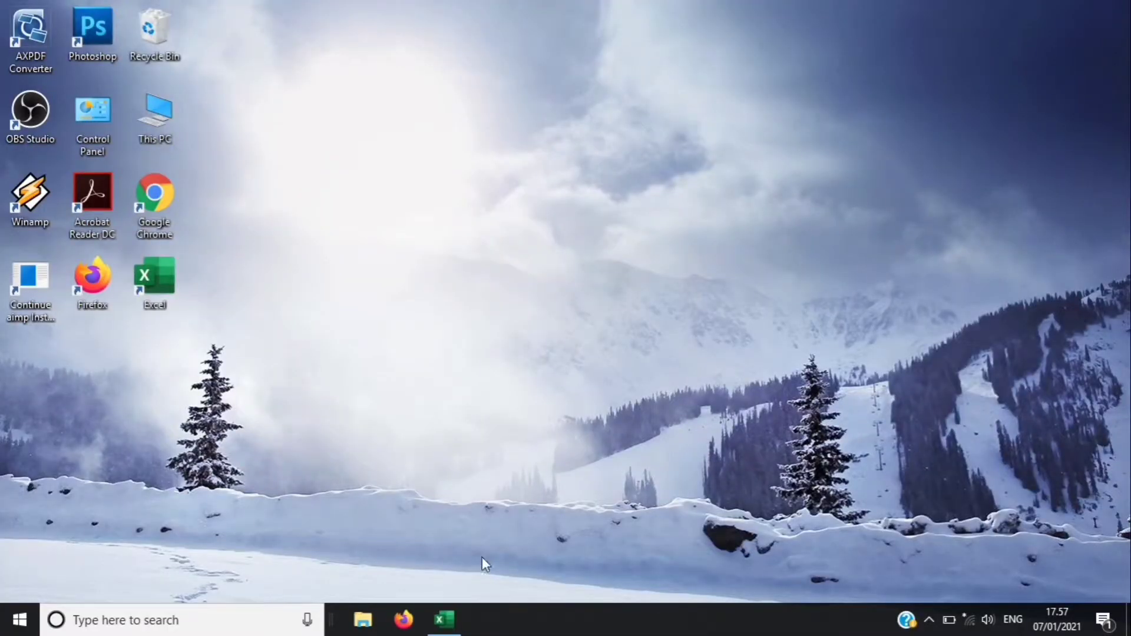
- Restore the Day 36 Rumus Array workbook from the taskbar and select cell F5
{"action": "left_click", "coordinate": [445, 620]}
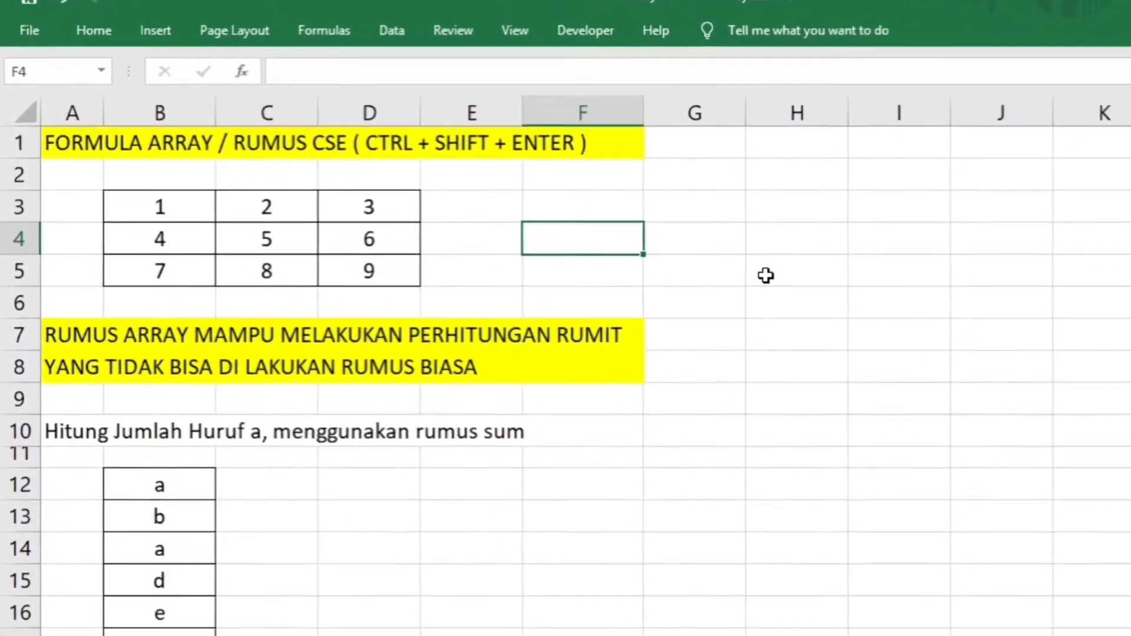
{"action": "left_click", "coordinate": [766, 275]}
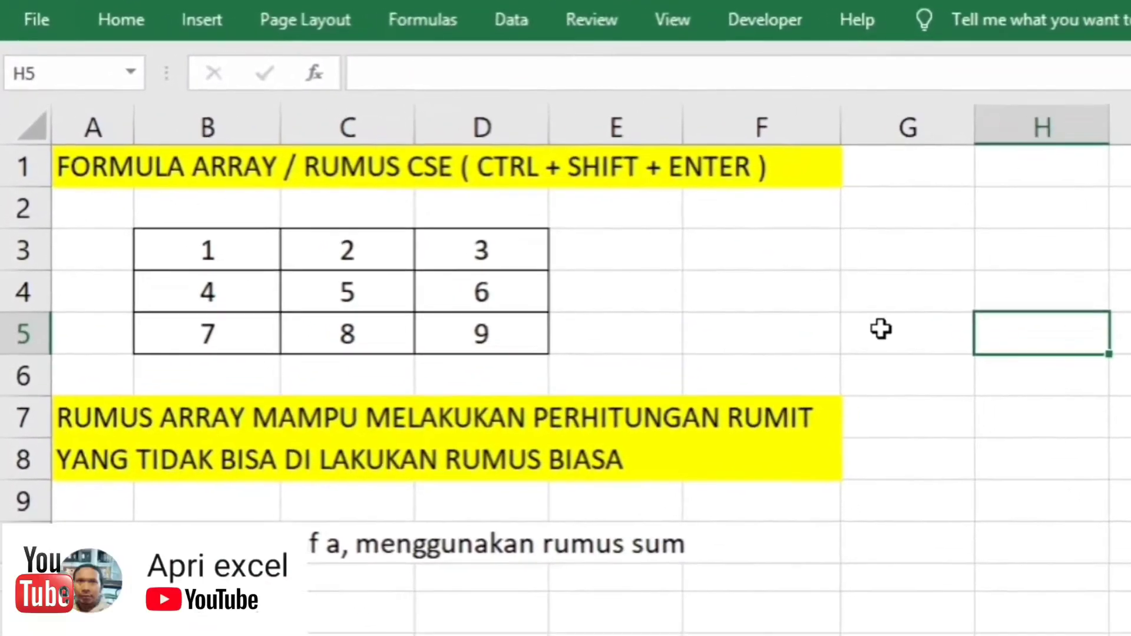
{"action": "left_click", "coordinate": [823, 316]}
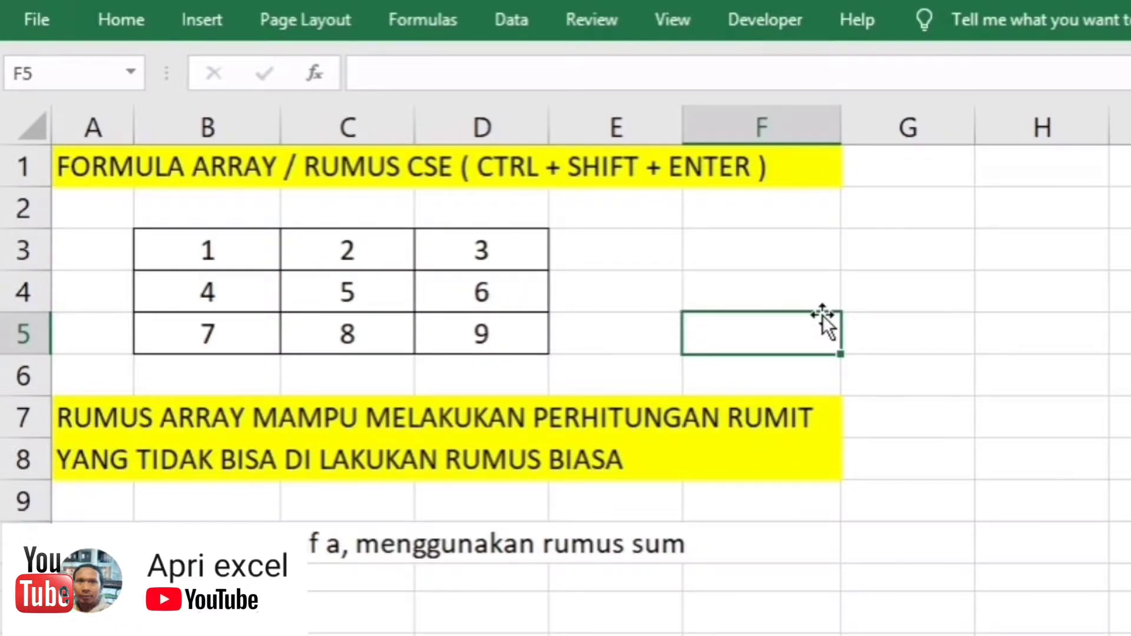
- Enter =B3:D3 in F3 as a normal formula, which shows #VALUE!
{"action": "key", "text": "Up"}
{"action": "key", "text": "Up"}
{"action": "type", "text": "="}
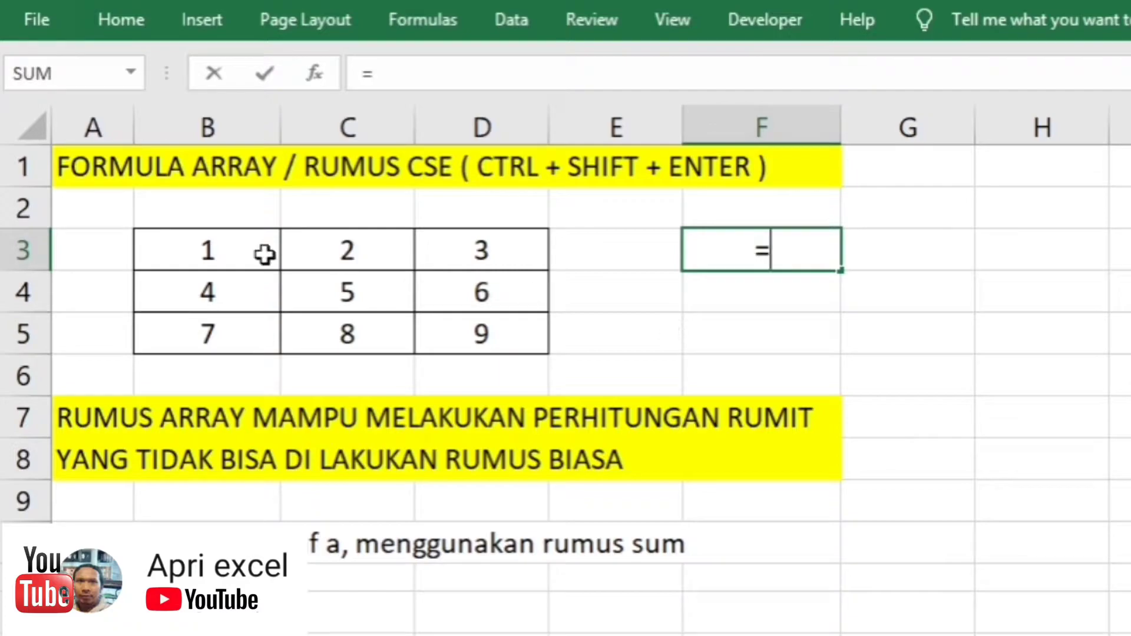
{"action": "left_click_drag", "start_coordinate": [265, 254], "coordinate": [461, 252]}
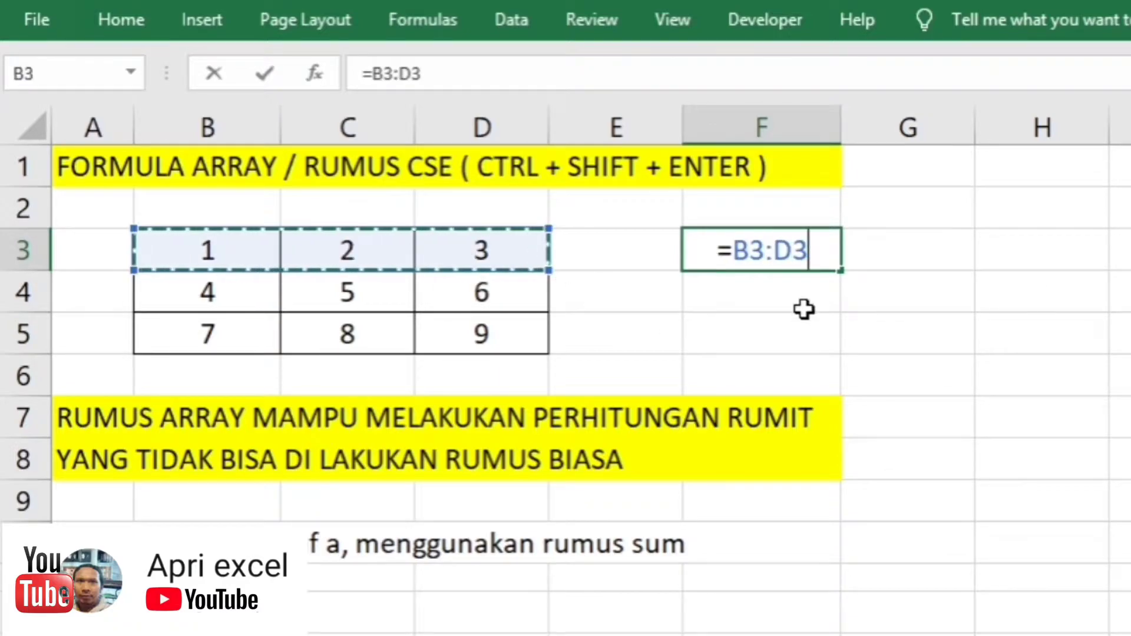
{"action": "key", "text": "Return"}
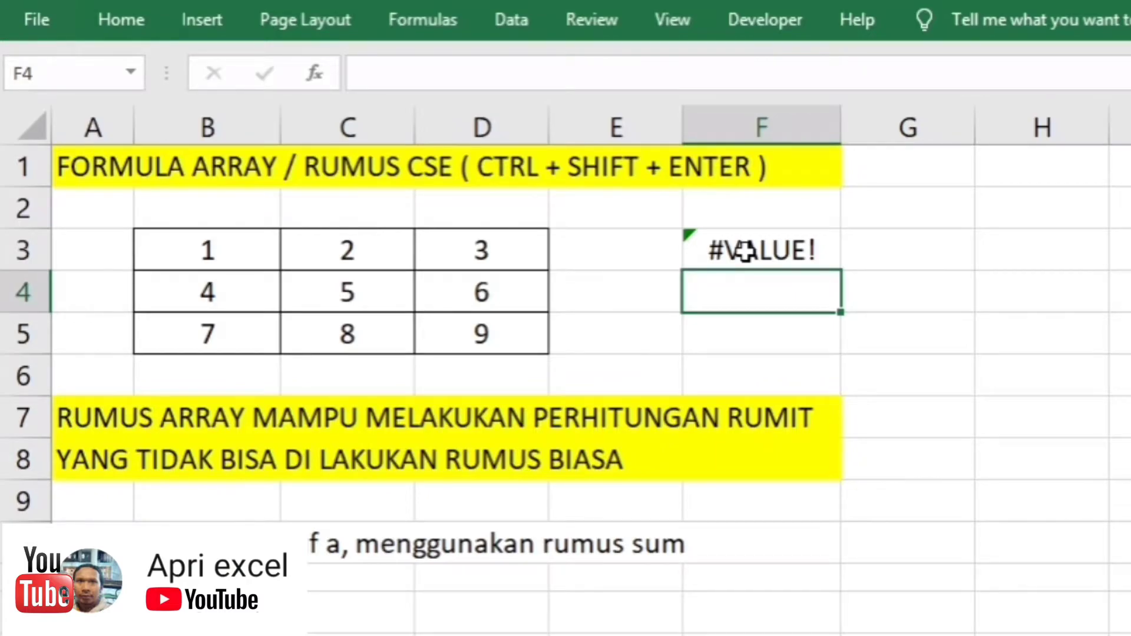
- Re-enter F3 with Ctrl+Shift+Enter as the array formula {=B3:D3}, showing 1
{"action": "left_click", "coordinate": [746, 251]}
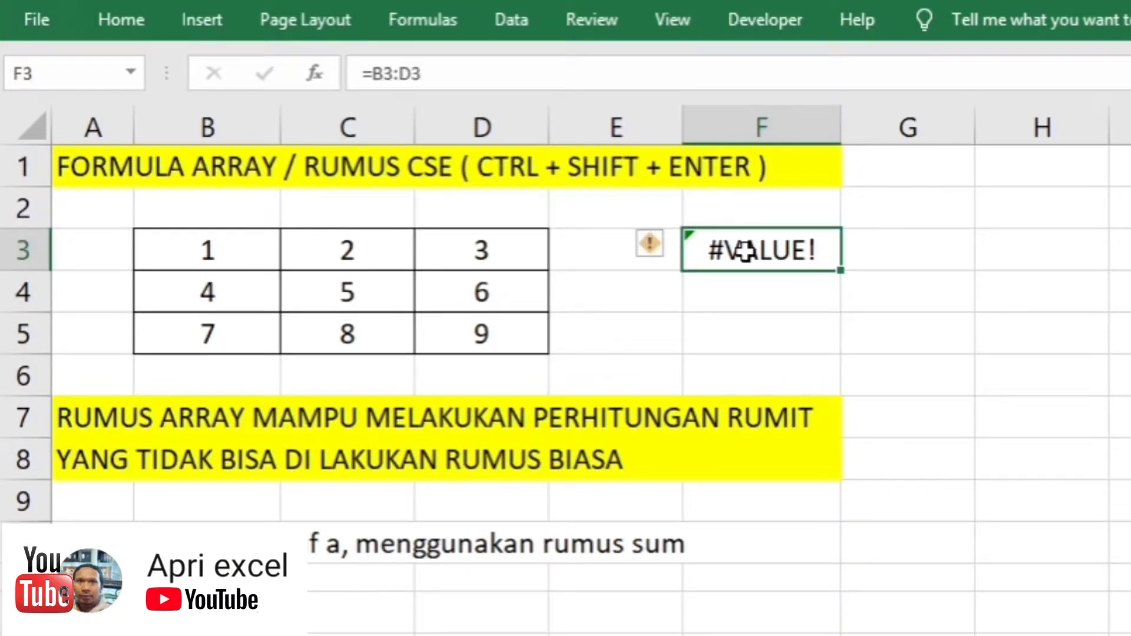
{"action": "double_click", "coordinate": [745, 252]}
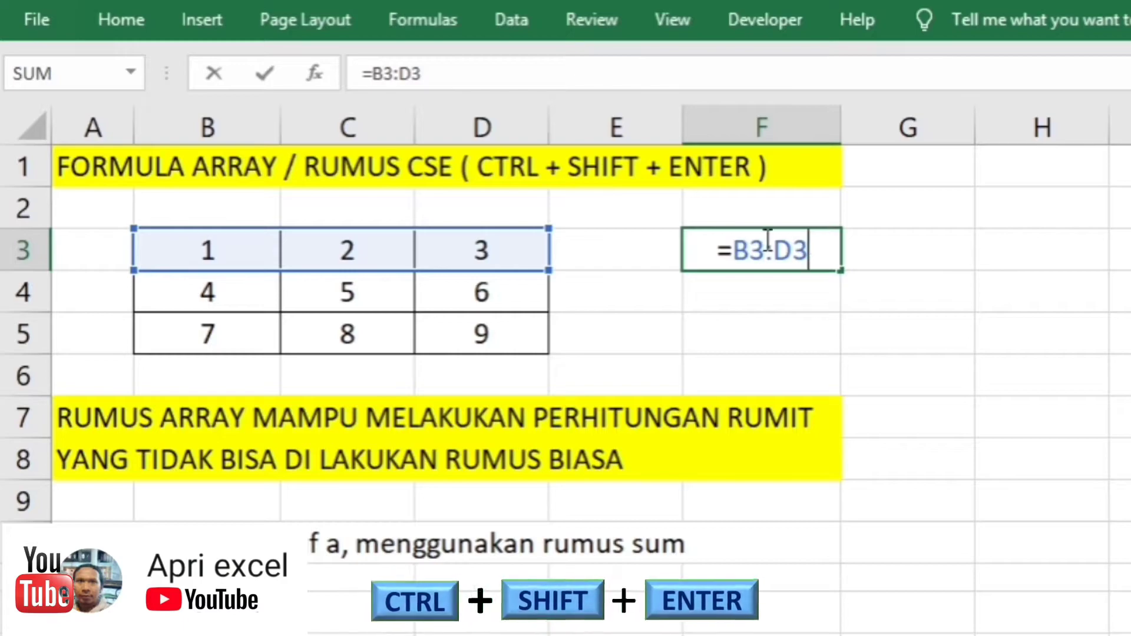
{"action": "key", "text": "ctrl+shift+Return"}
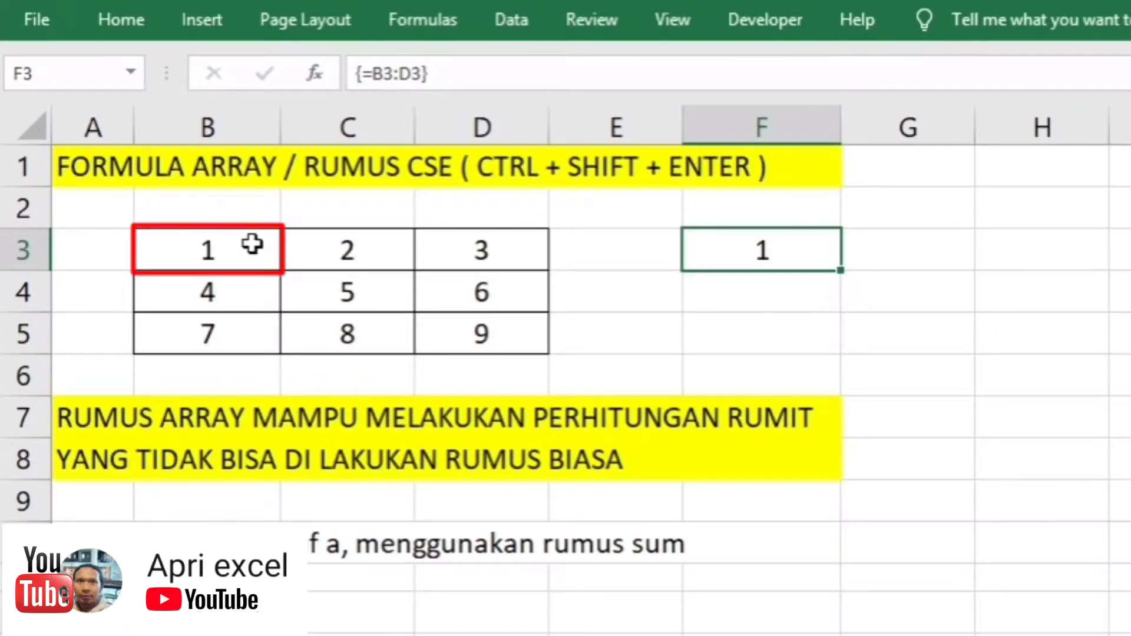
{"action": "left_click", "coordinate": [813, 318]}
{"action": "left_click", "coordinate": [757, 249]}
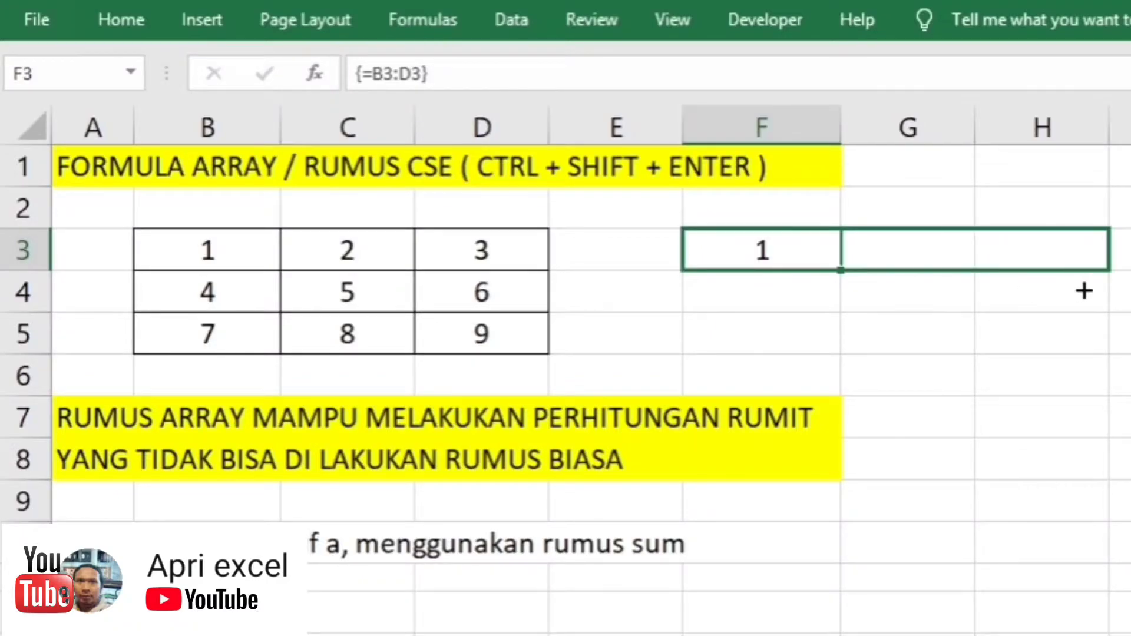
- Copy F3's array formula across G3:H3 and inspect the shifted formulas in F3, G3 and H3
{"action": "left_click_drag", "start_coordinate": [859, 275], "coordinate": [1081, 291]}
{"action": "left_click", "coordinate": [943, 255]}
{"action": "left_click", "coordinate": [1008, 247]}
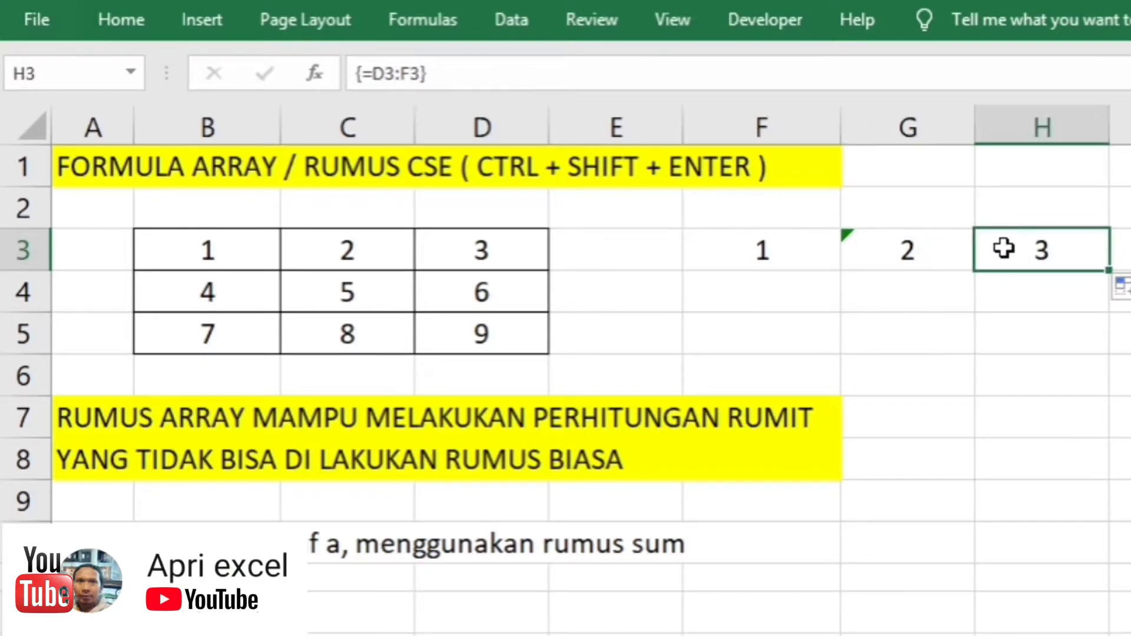
{"action": "left_click", "coordinate": [890, 235]}
{"action": "left_click", "coordinate": [763, 255]}
{"action": "left_click", "coordinate": [910, 259]}
{"action": "left_click", "coordinate": [1066, 264]}
{"action": "left_click", "coordinate": [833, 255]}
{"action": "left_click", "coordinate": [949, 251]}
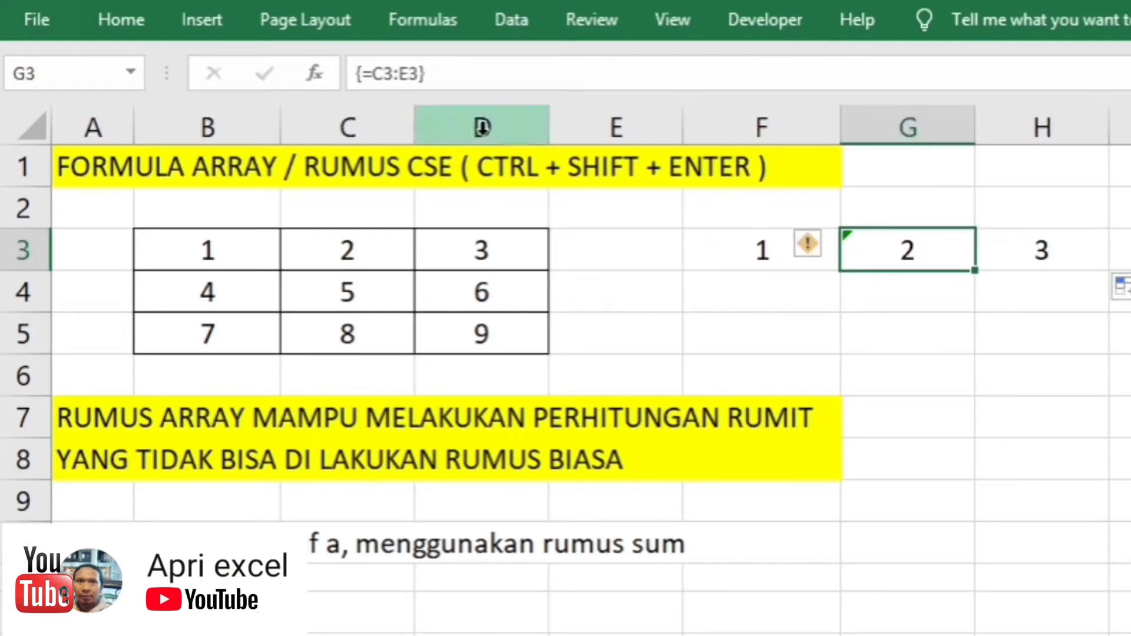
{"action": "left_click", "coordinate": [1061, 255]}
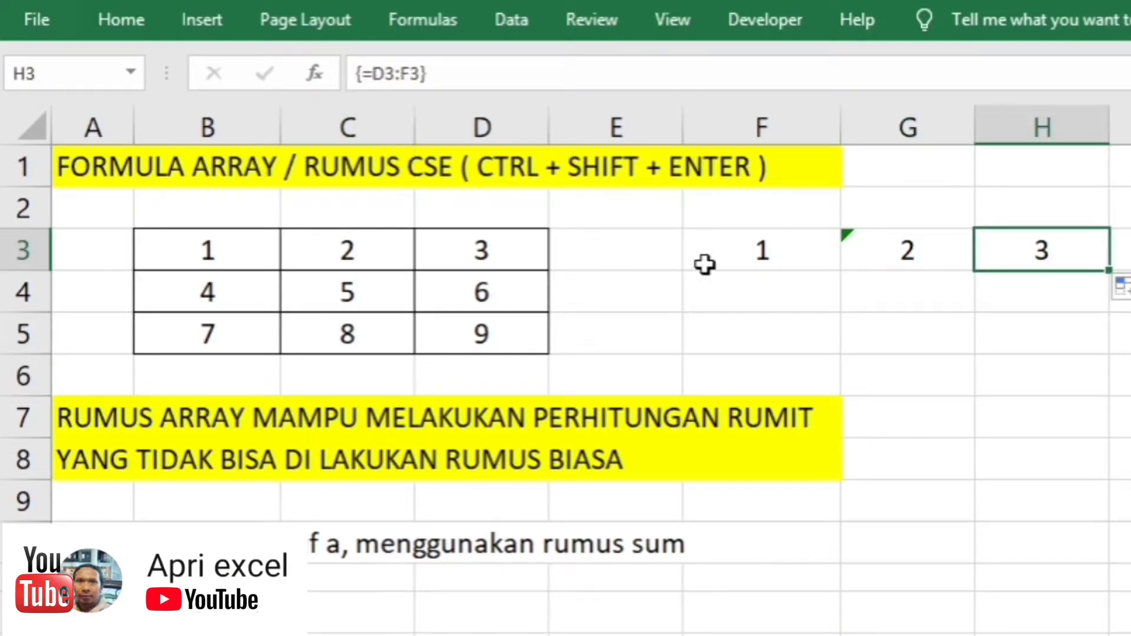
- Make F3's formula absolute as {=$B$3:$D$3} and confirm it as an array formula
{"action": "left_click", "coordinate": [813, 253]}
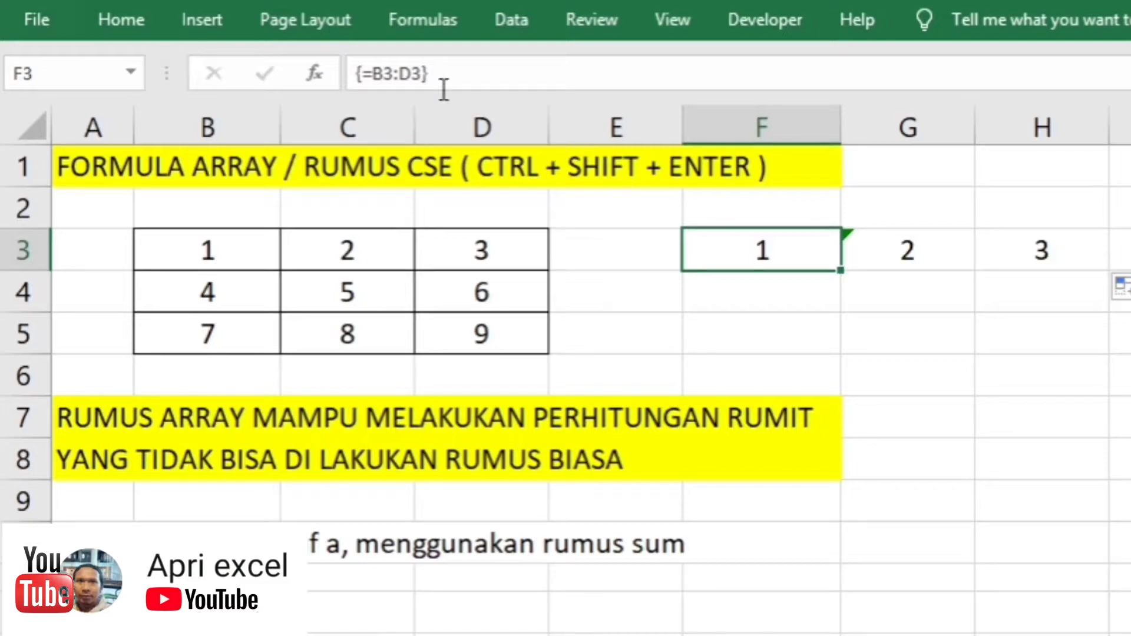
{"action": "left_click", "coordinate": [428, 75]}
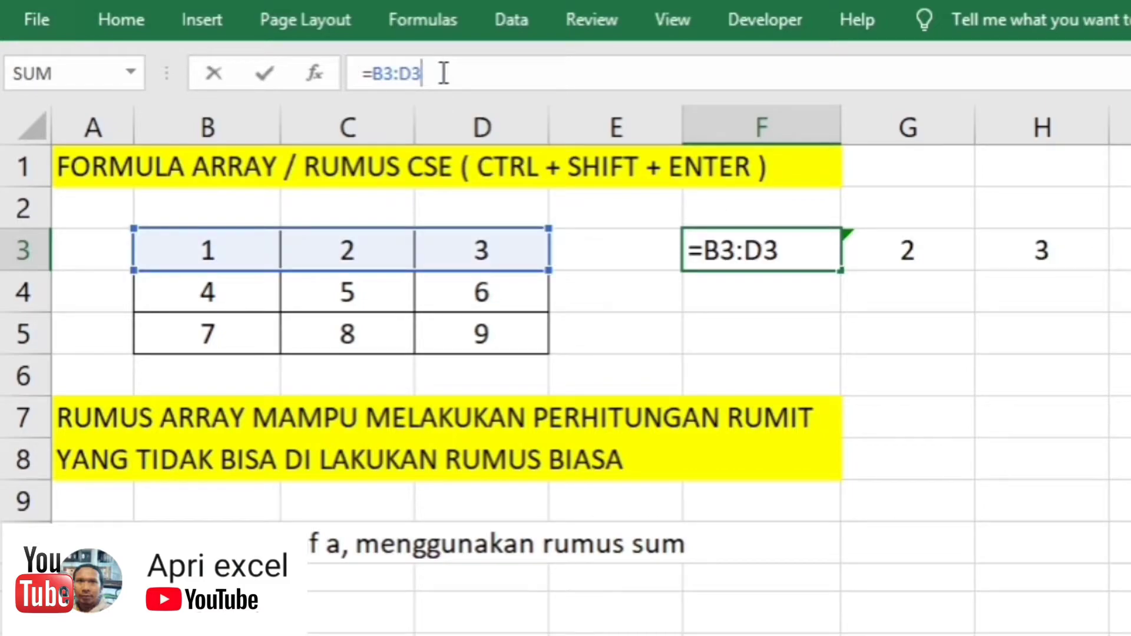
{"action": "key", "text": "F4"}
{"action": "left_click", "coordinate": [377, 71]}
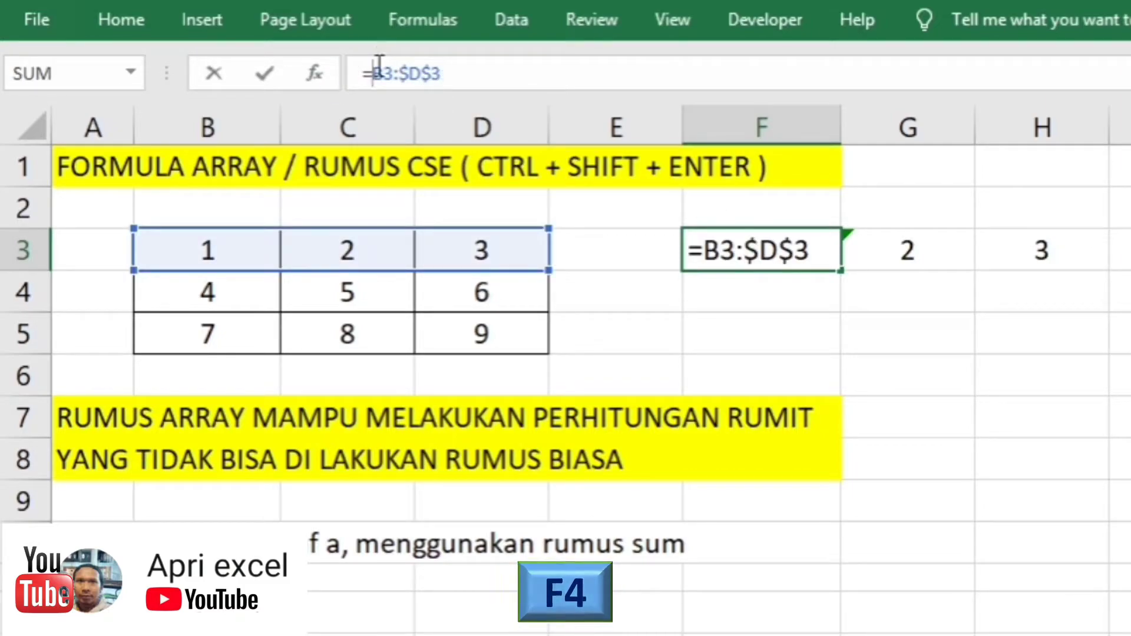
{"action": "key", "text": "F4"}
{"action": "key", "text": "ctrl+shift+Return"}
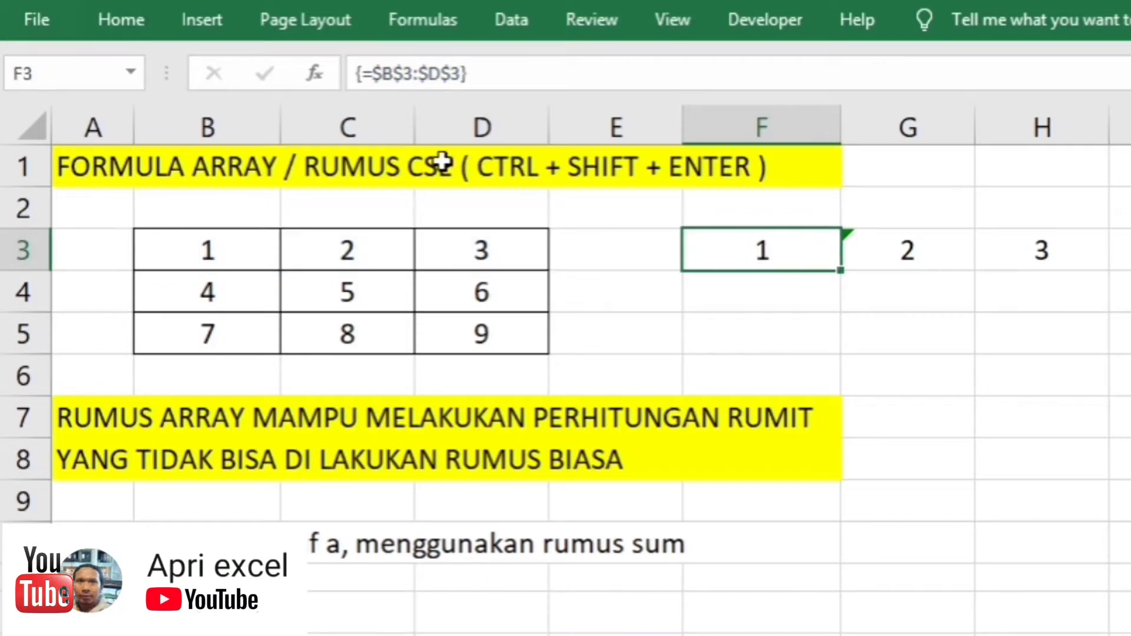
- Copy the fixed formula across G3:H3, then clear G3 and H3
{"action": "left_click_drag", "start_coordinate": [846, 275], "coordinate": [996, 282]}
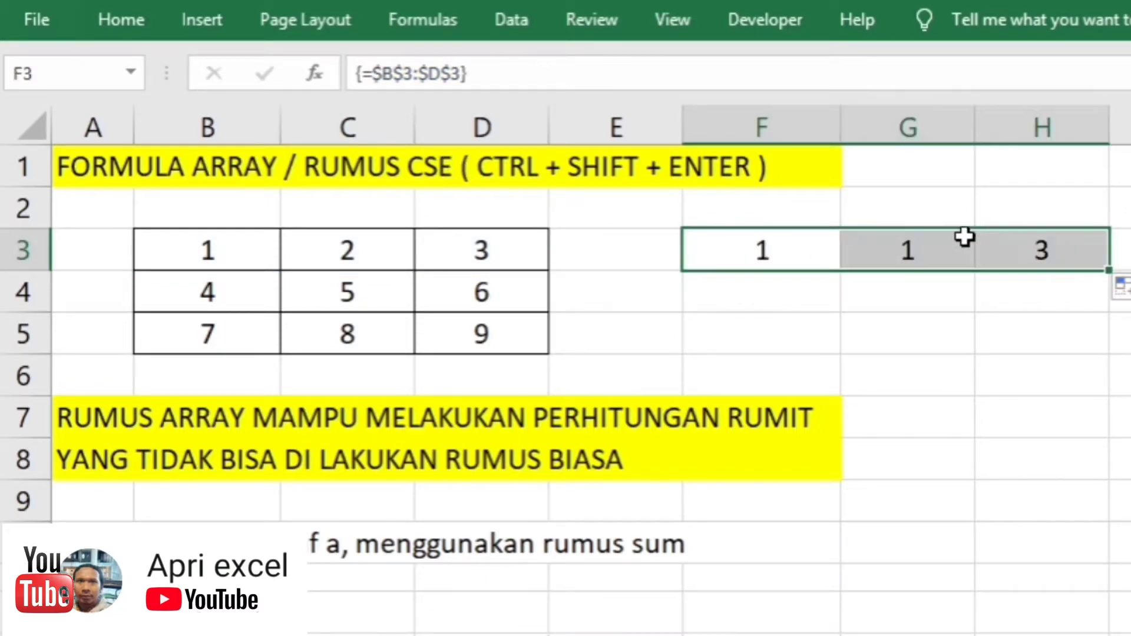
{"action": "left_click", "coordinate": [825, 260]}
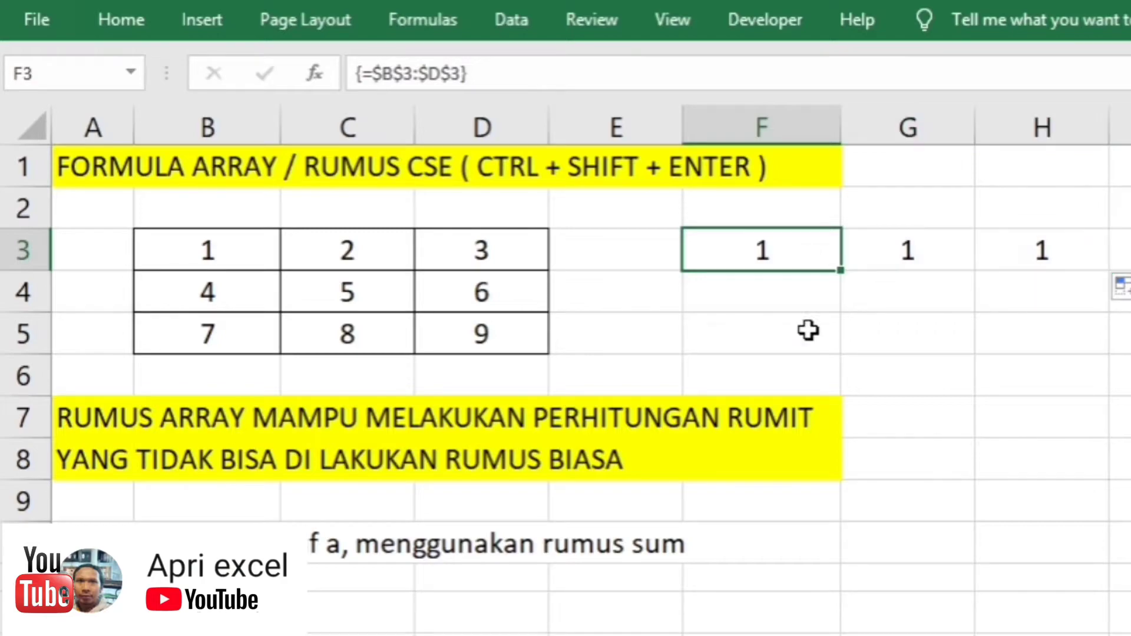
{"action": "left_click", "coordinate": [828, 290]}
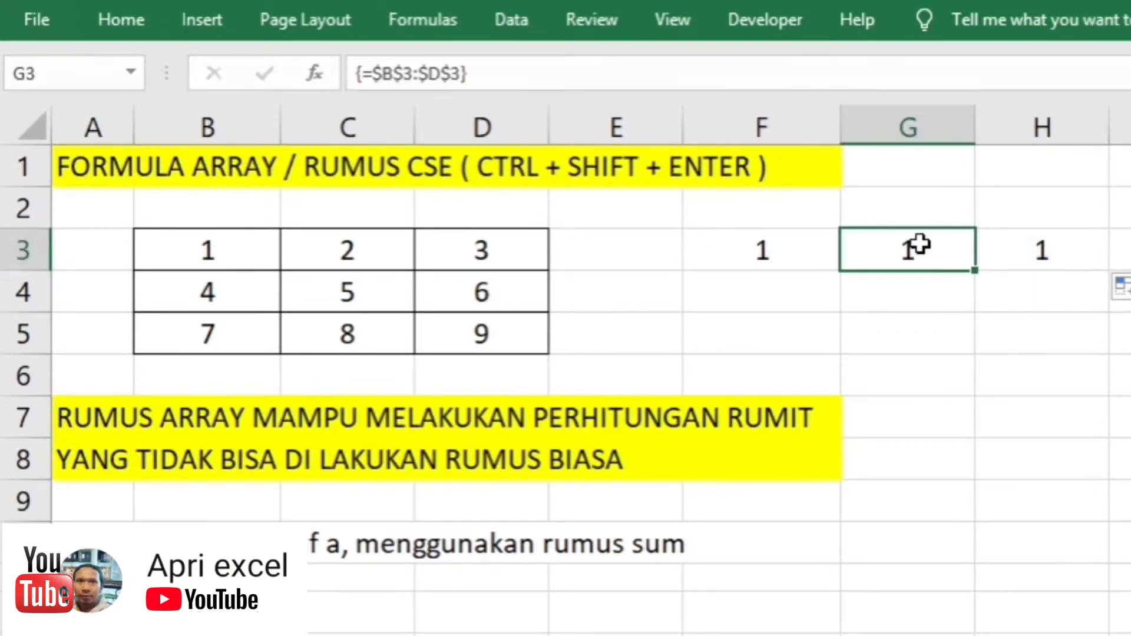
{"action": "left_click_drag", "start_coordinate": [920, 248], "coordinate": [1051, 253]}
{"action": "key", "text": "Delete"}
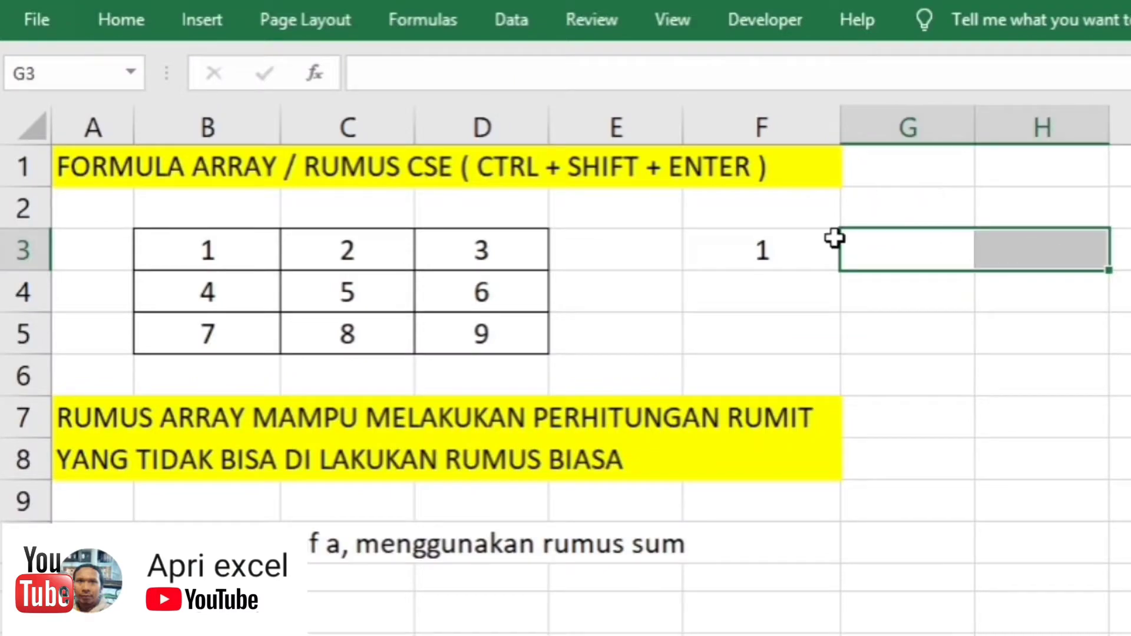
- Enter {=$B$3:$D$3} as one array formula across F3:H3, returning 1, 2, 3
{"action": "left_click_drag", "start_coordinate": [778, 252], "coordinate": [1010, 255]}
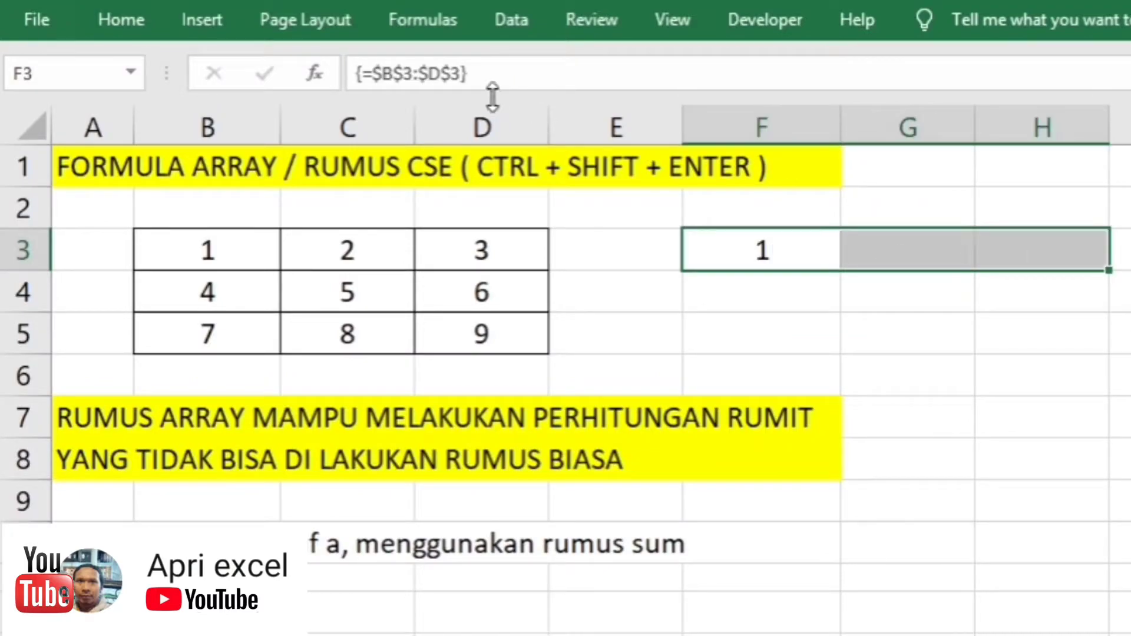
{"action": "left_click", "coordinate": [520, 72]}
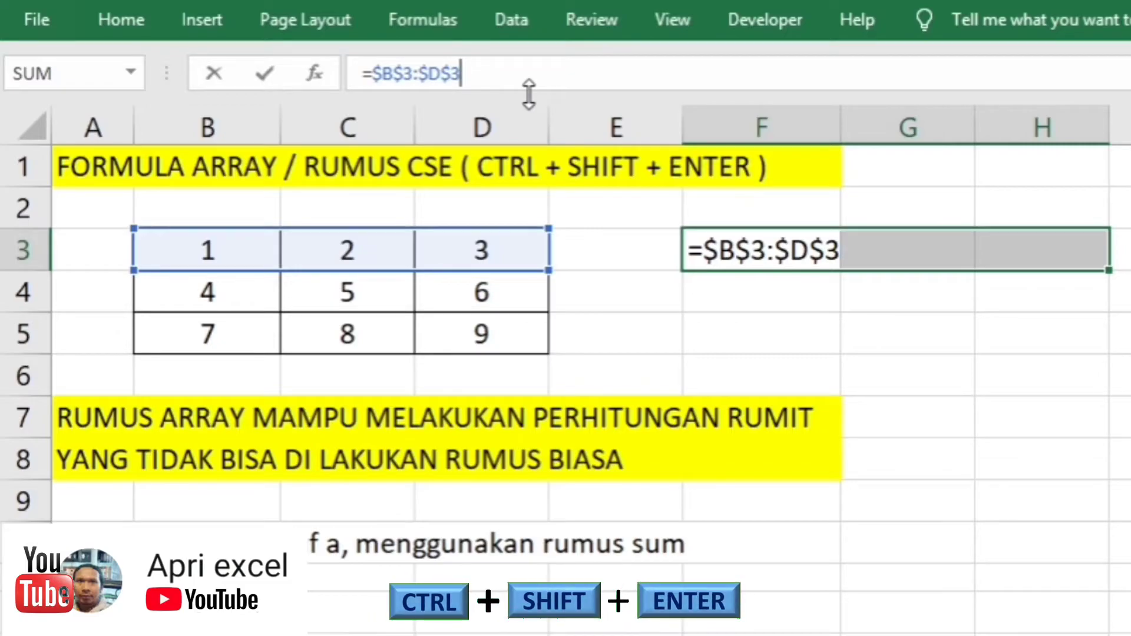
{"action": "key", "text": "ctrl+shift+Return"}
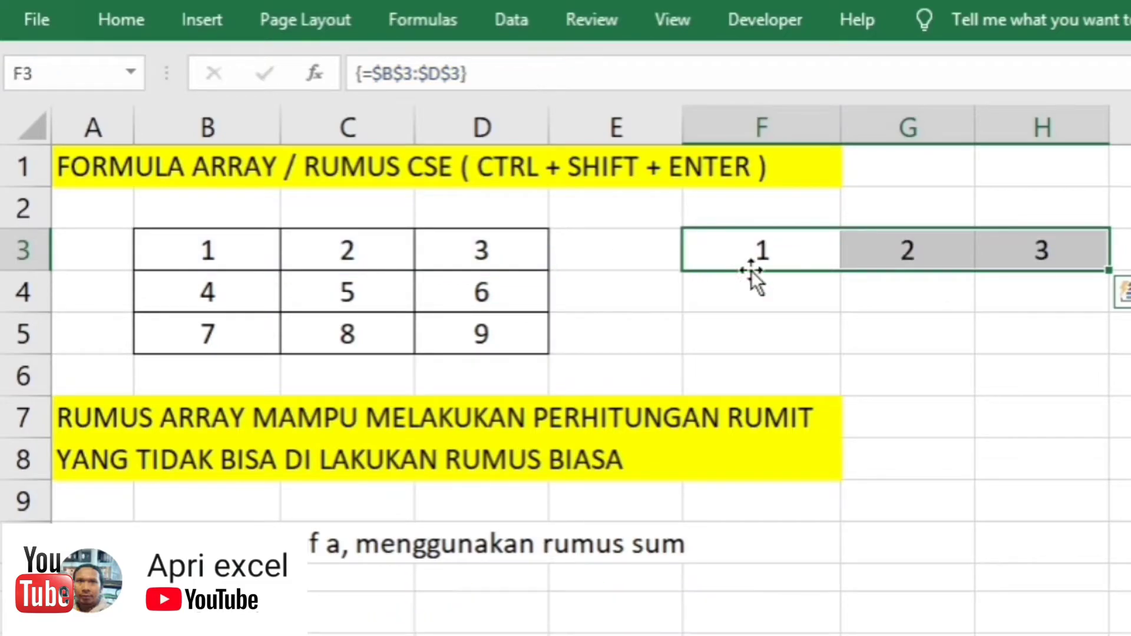
{"action": "left_click", "coordinate": [763, 249]}
{"action": "left_click", "coordinate": [951, 233]}
{"action": "left_click", "coordinate": [1060, 250]}
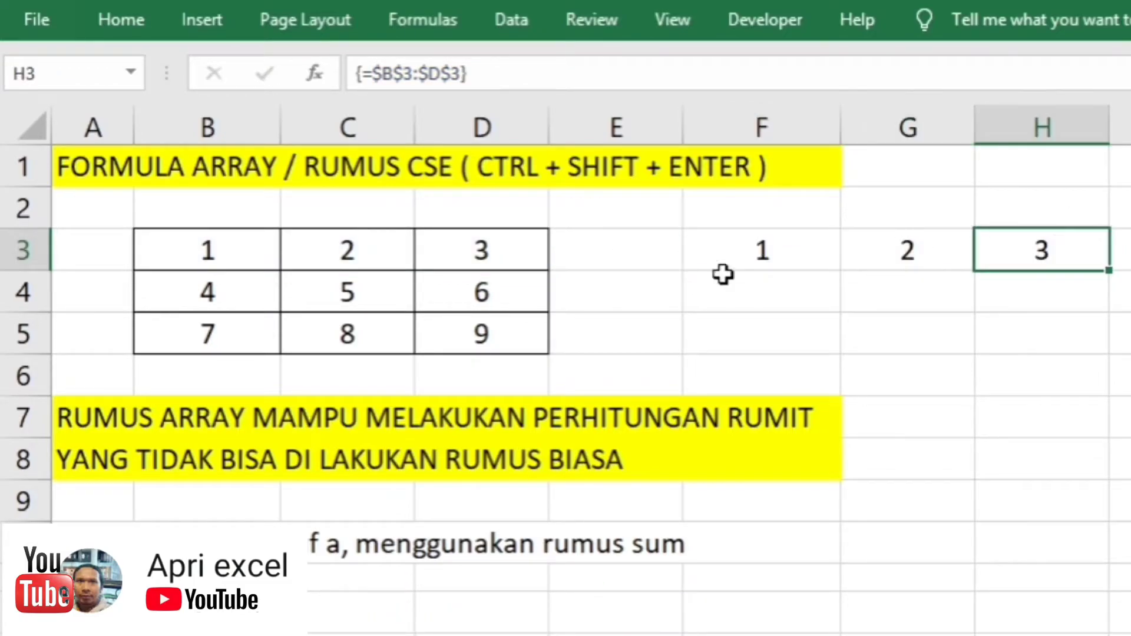
- Try deleting G3, F3 and H3 individually, dismissing each cannot-change-array warning
{"action": "left_click", "coordinate": [913, 250]}
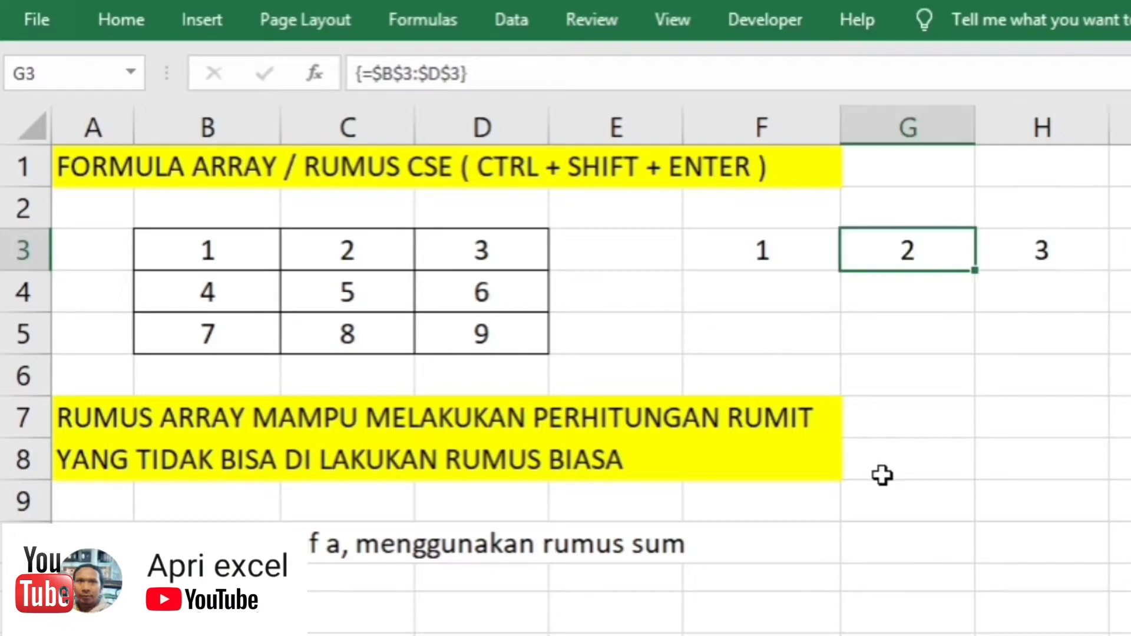
{"action": "key", "text": "Delete"}
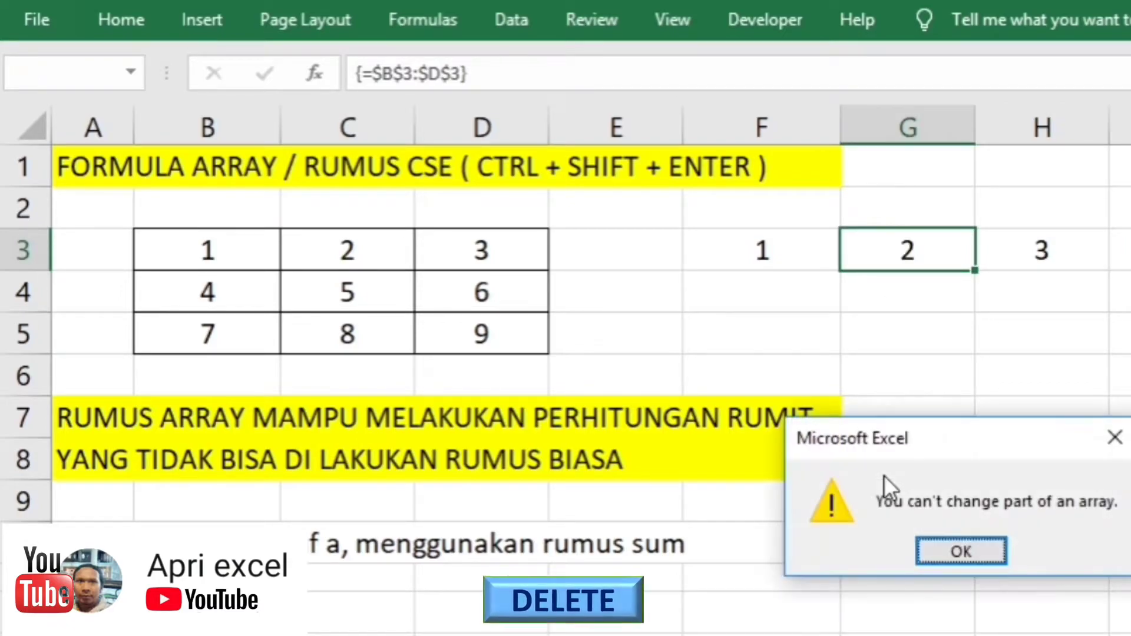
{"action": "left_click", "coordinate": [1113, 438]}
{"action": "left_click", "coordinate": [816, 258]}
{"action": "key", "text": "Delete"}
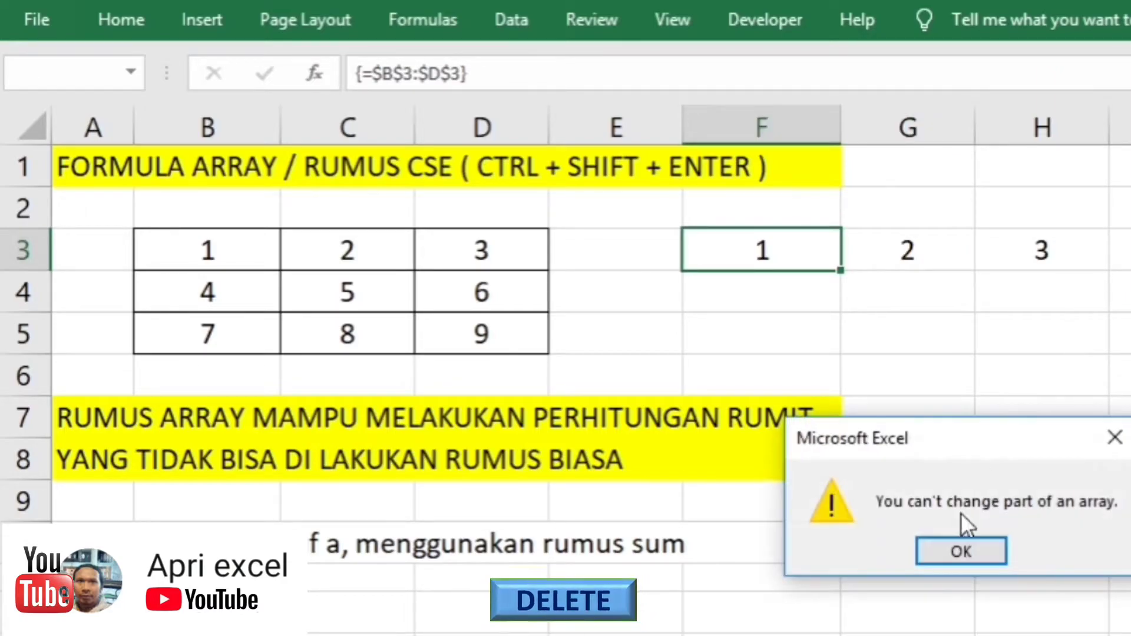
{"action": "left_click", "coordinate": [946, 557]}
{"action": "left_click", "coordinate": [1064, 260]}
{"action": "key", "text": "Delete"}
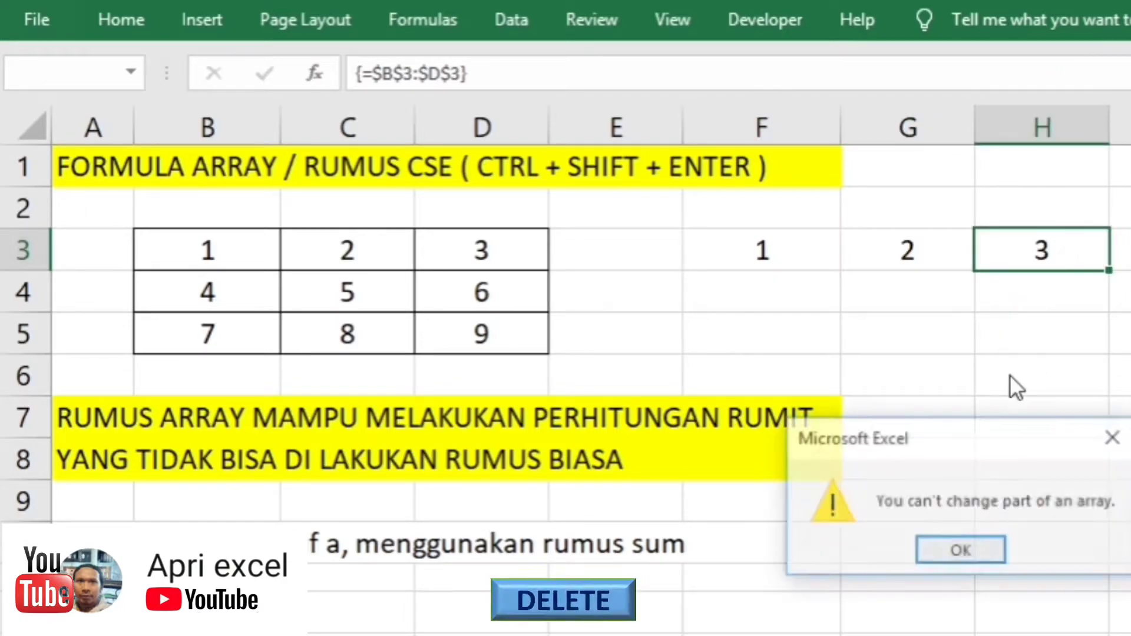
{"action": "left_click", "coordinate": [960, 557]}
- Delete the whole F3:H3 array, undo it, and select the range reference in the formula bar
{"action": "left_click", "coordinate": [1025, 383]}
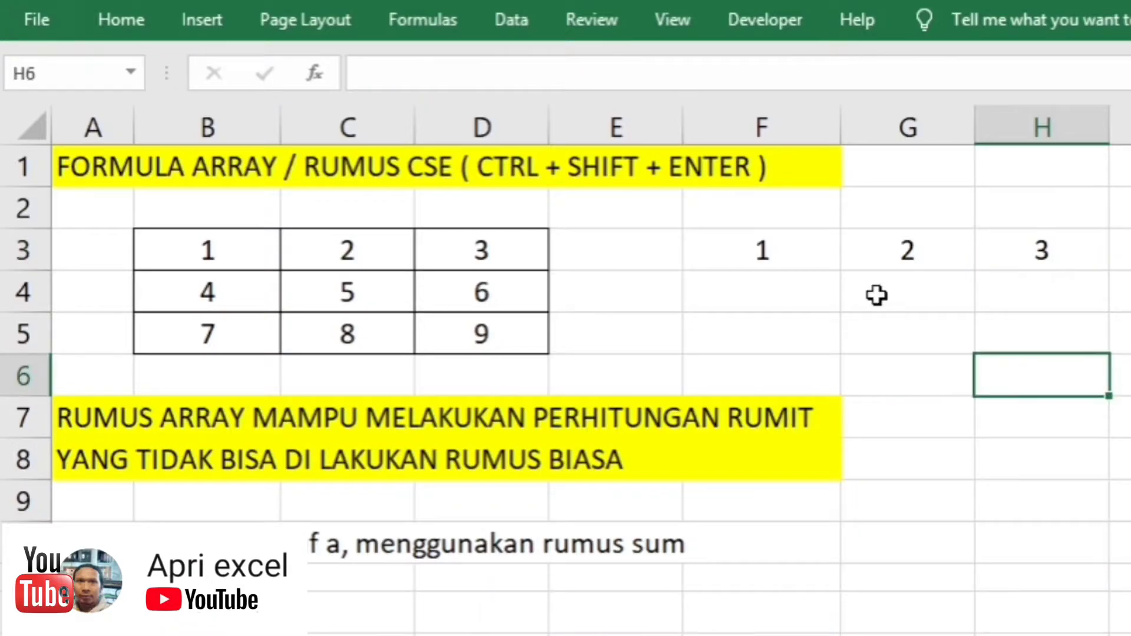
{"action": "mouse_move", "coordinate": [791, 246]}
{"action": "left_mouse_down"}
{"action": "mouse_move", "coordinate": [1011, 279]}
{"action": "mouse_move", "coordinate": [1008, 255]}
{"action": "left_mouse_up"}
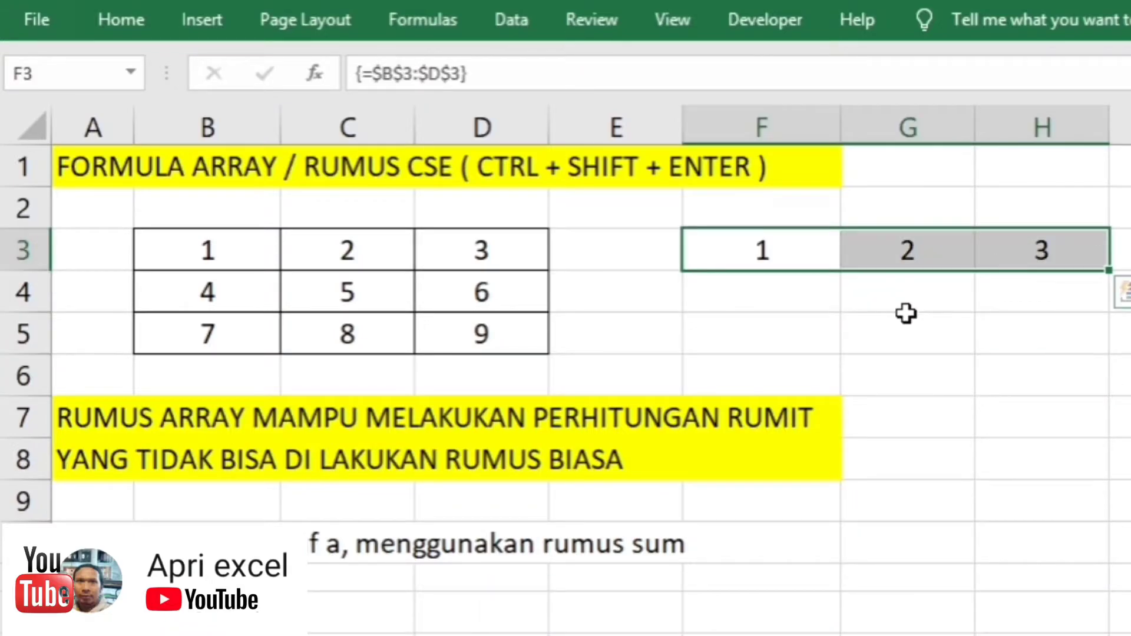
{"action": "key", "text": "Delete"}
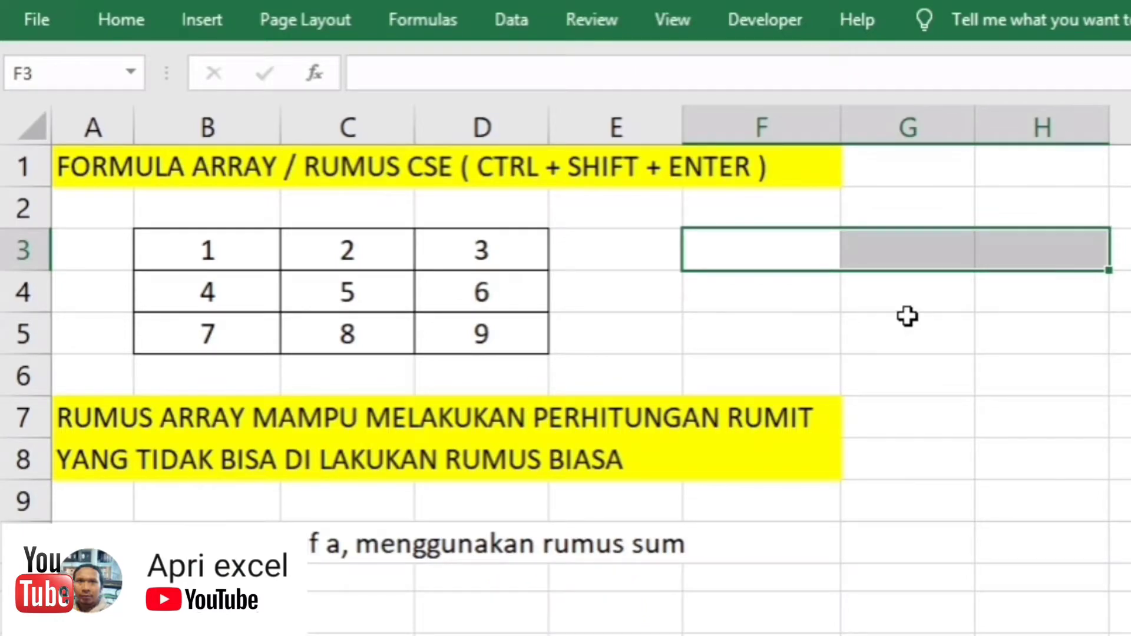
{"action": "key", "text": "ctrl+z"}
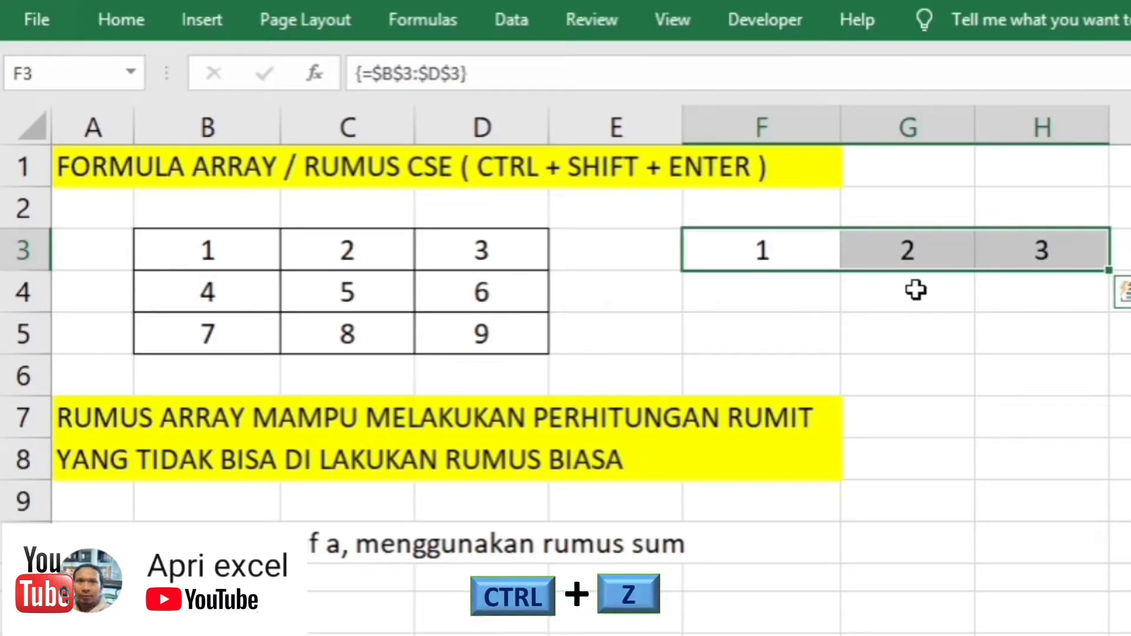
{"action": "left_click", "coordinate": [498, 90]}
{"action": "left_click_drag", "start_coordinate": [497, 90], "coordinate": [386, 75]}
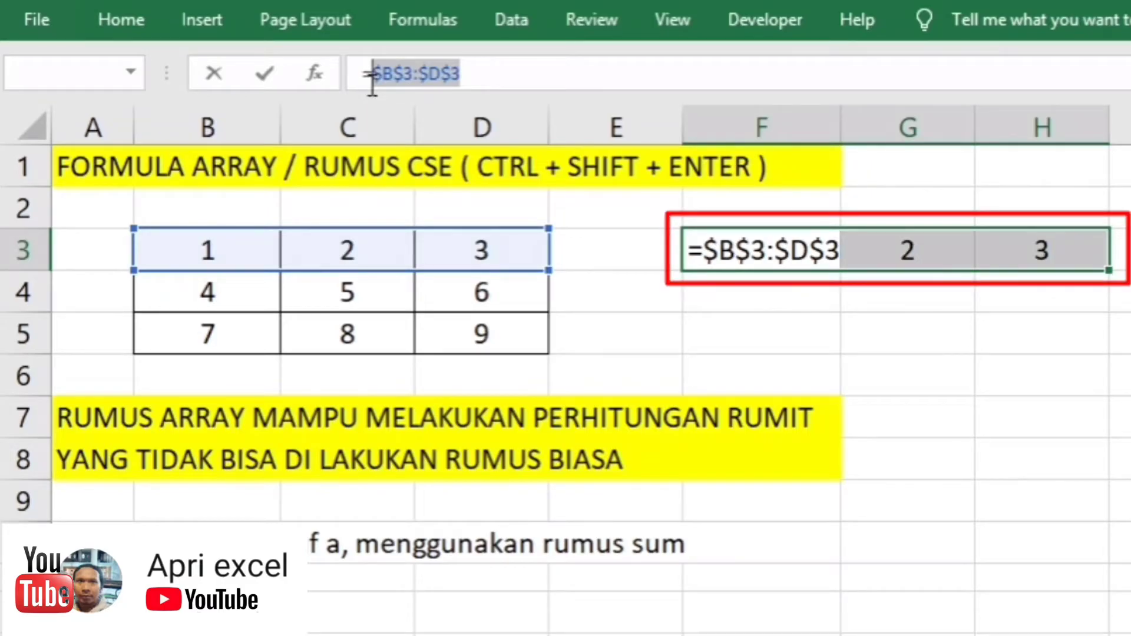
- Repoint the F3:H3 array formula to $B$5:$D$5 so it shows 7, 8, 9
{"action": "key", "text": "BackSpace"}
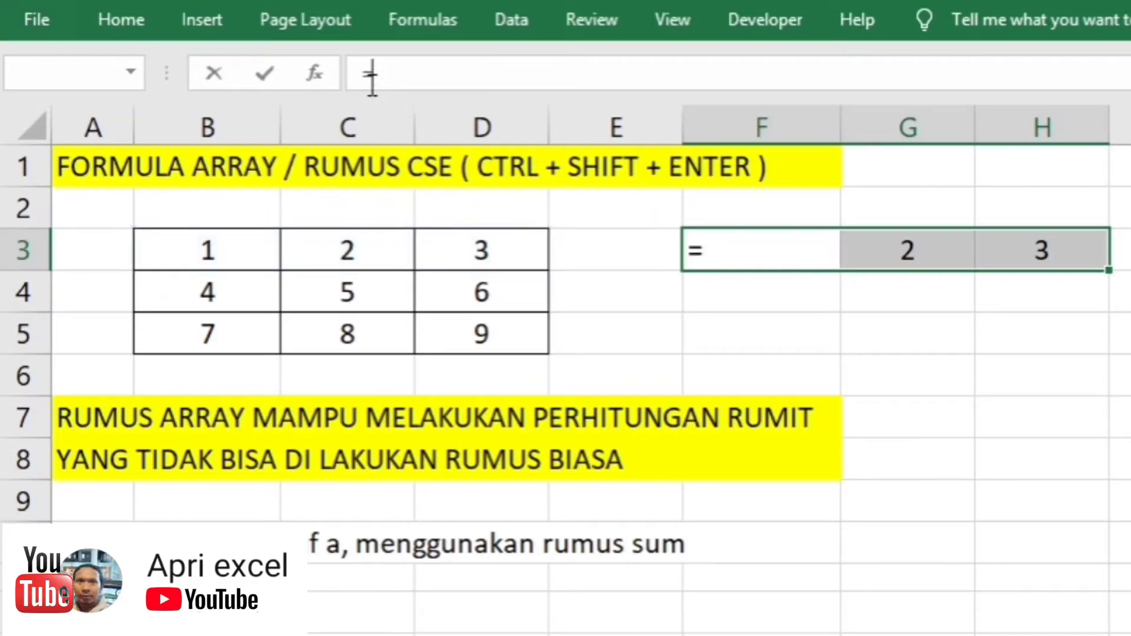
{"action": "mouse_move", "coordinate": [227, 341]}
{"action": "left_mouse_down"}
{"action": "mouse_move", "coordinate": [442, 331]}
{"action": "mouse_move", "coordinate": [469, 344]}
{"action": "left_mouse_up"}
{"action": "key", "text": "F4"}
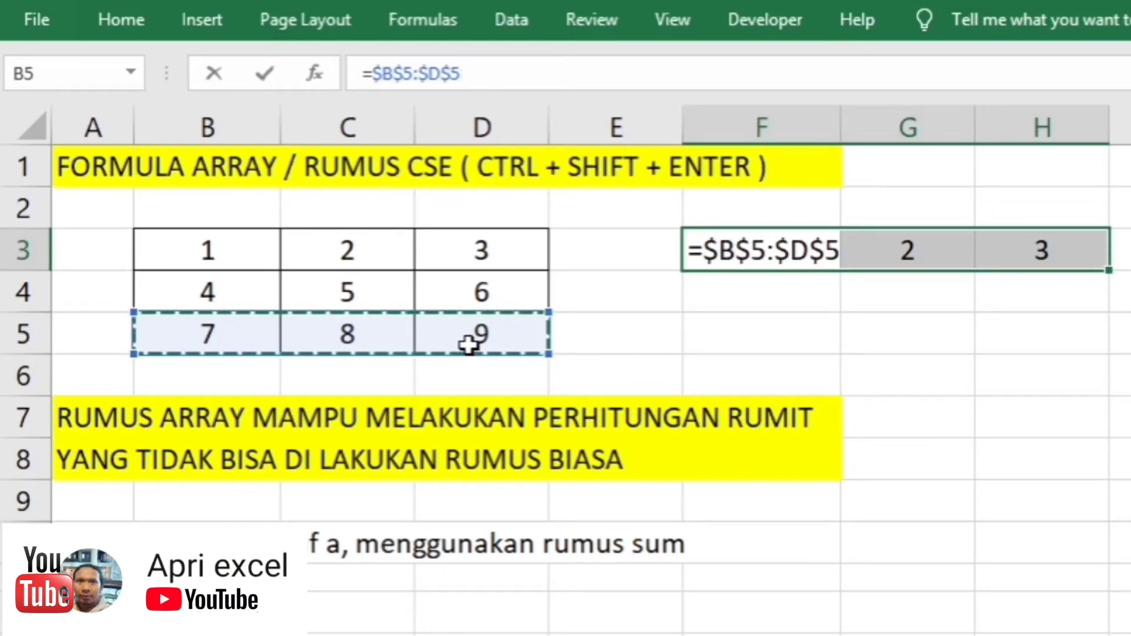
{"action": "key", "text": "ctrl+shift+Return"}
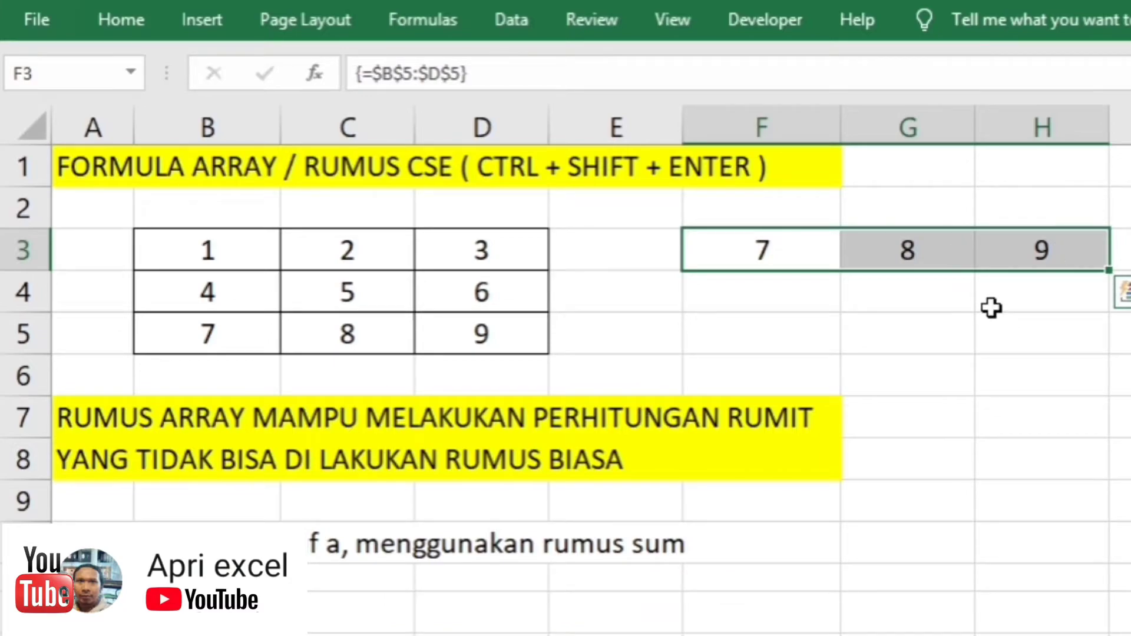
- Select F3:H3 and delete the entire array, leaving the cells blank
{"action": "left_click", "coordinate": [992, 307]}
{"action": "left_click_drag", "start_coordinate": [825, 253], "coordinate": [1031, 277]}
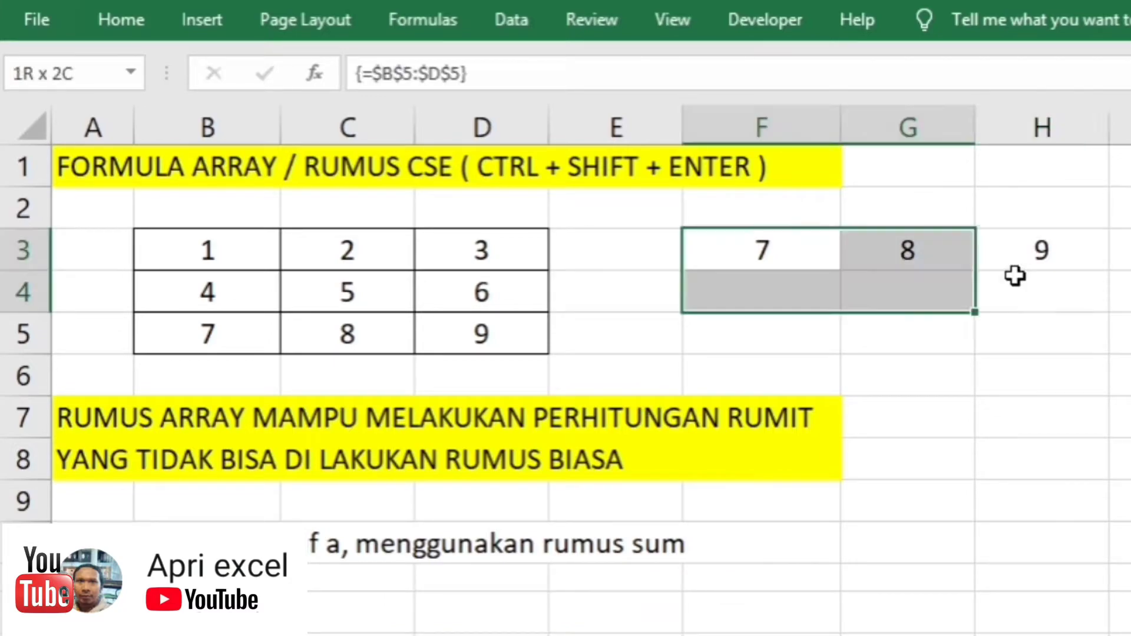
{"action": "key", "text": "Delete"}
{"action": "left_click", "coordinate": [759, 235]}
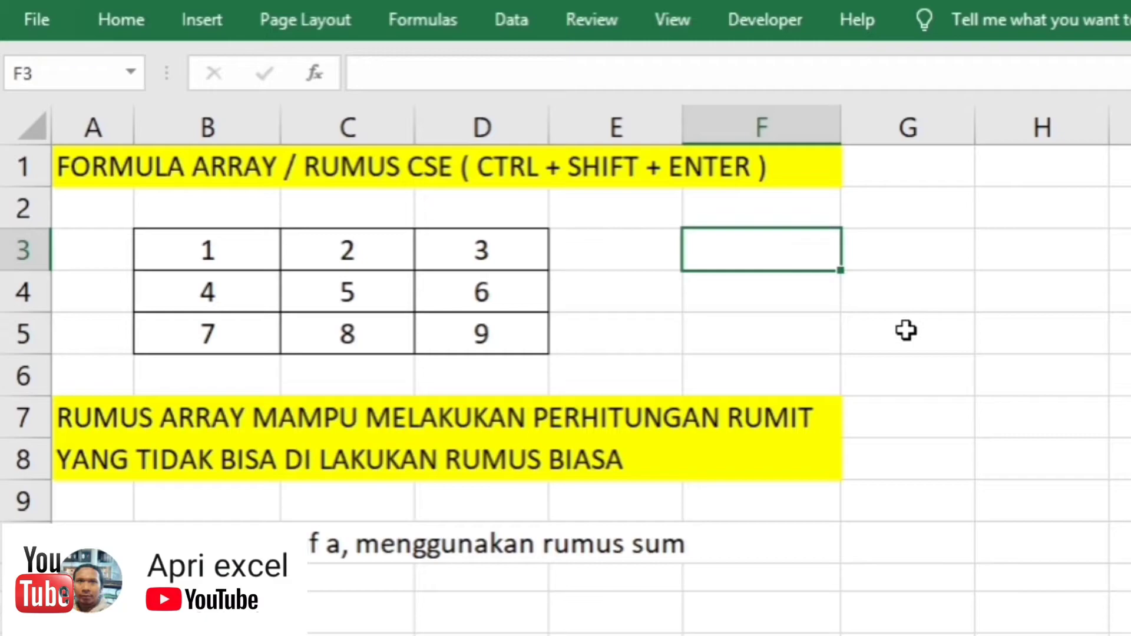
- Convert =B3:D3 in F3 with F9 and store it as the text '={1\2\3}
{"action": "type", "text": "="}
{"action": "left_click_drag", "start_coordinate": [222, 255], "coordinate": [489, 251]}
{"action": "left_click_drag", "start_coordinate": [812, 253], "coordinate": [741, 247]}
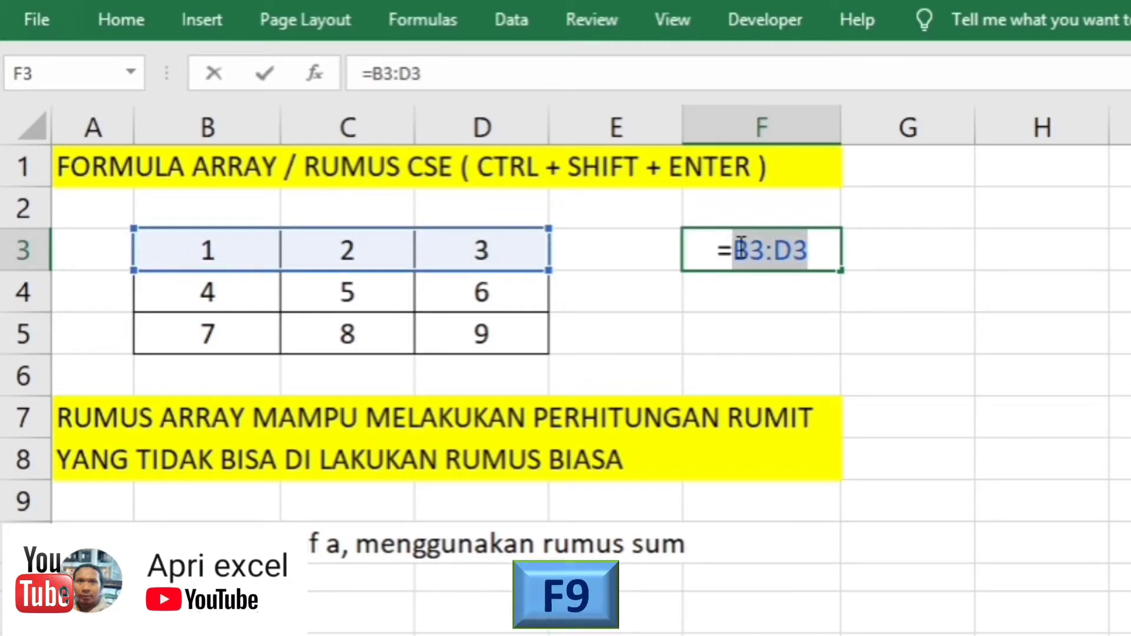
{"action": "key", "text": "F9"}
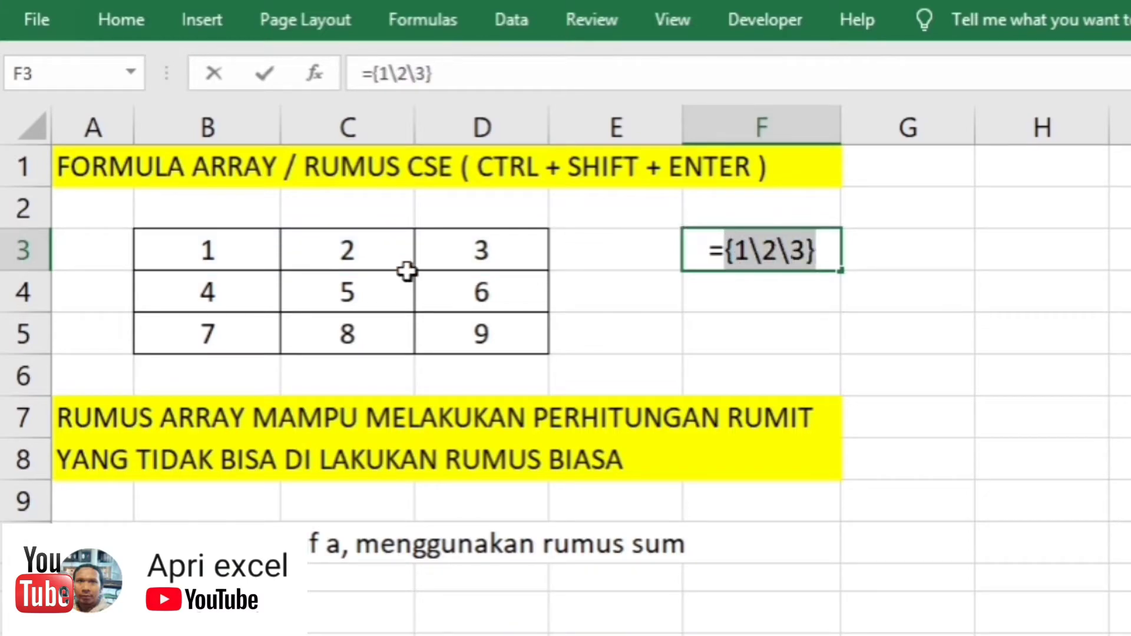
{"action": "left_click", "coordinate": [707, 254]}
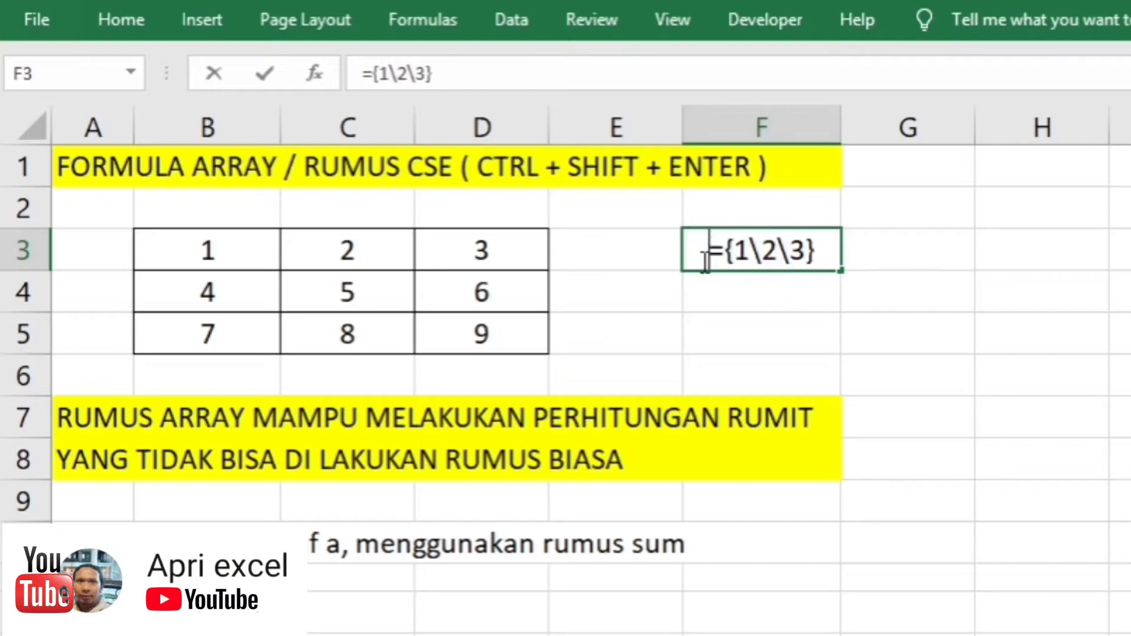
{"action": "type", "text": "'"}
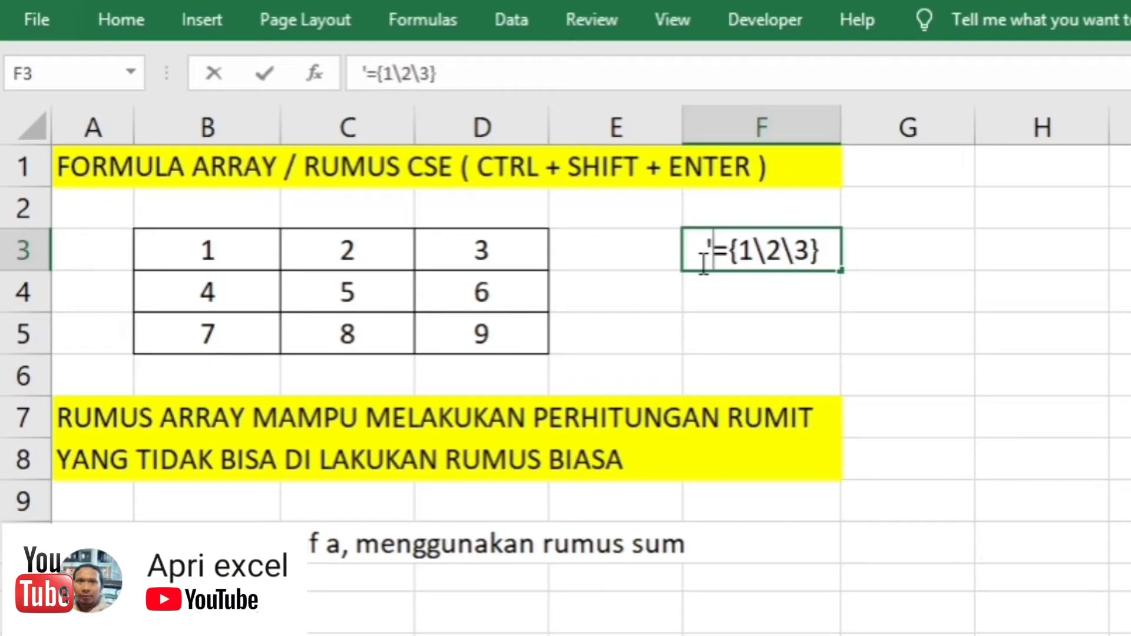
{"action": "key", "text": "Return"}
- Label G3 with "(vertikal / baris )"
{"action": "left_click", "coordinate": [953, 271]}
{"action": "type", "text": "("}
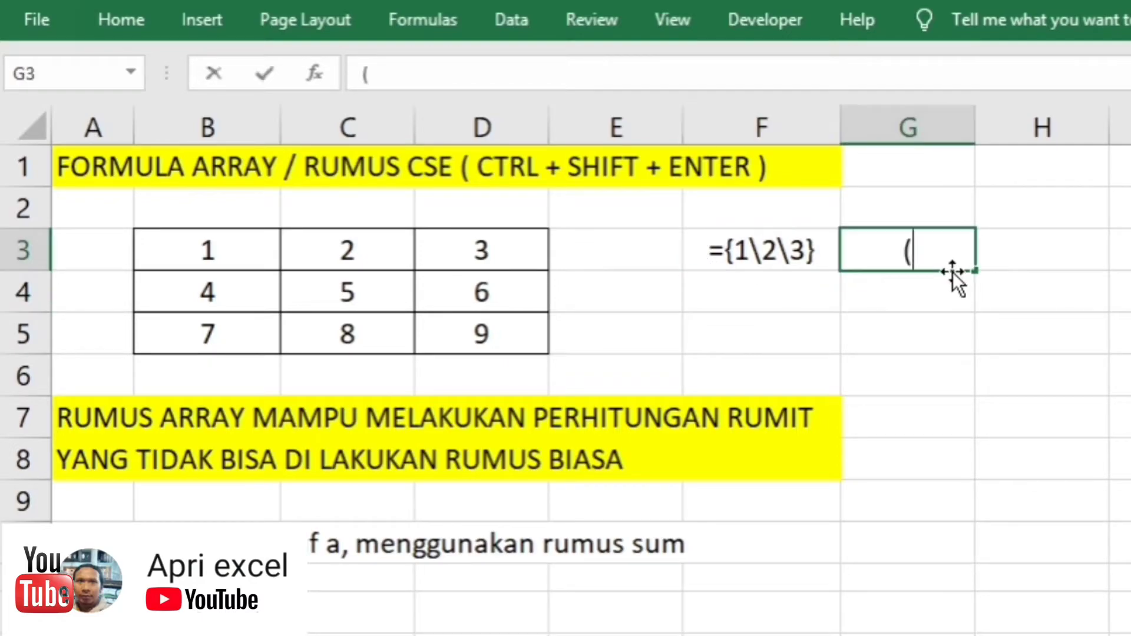
{"action": "type", "text": "vertikal /"}
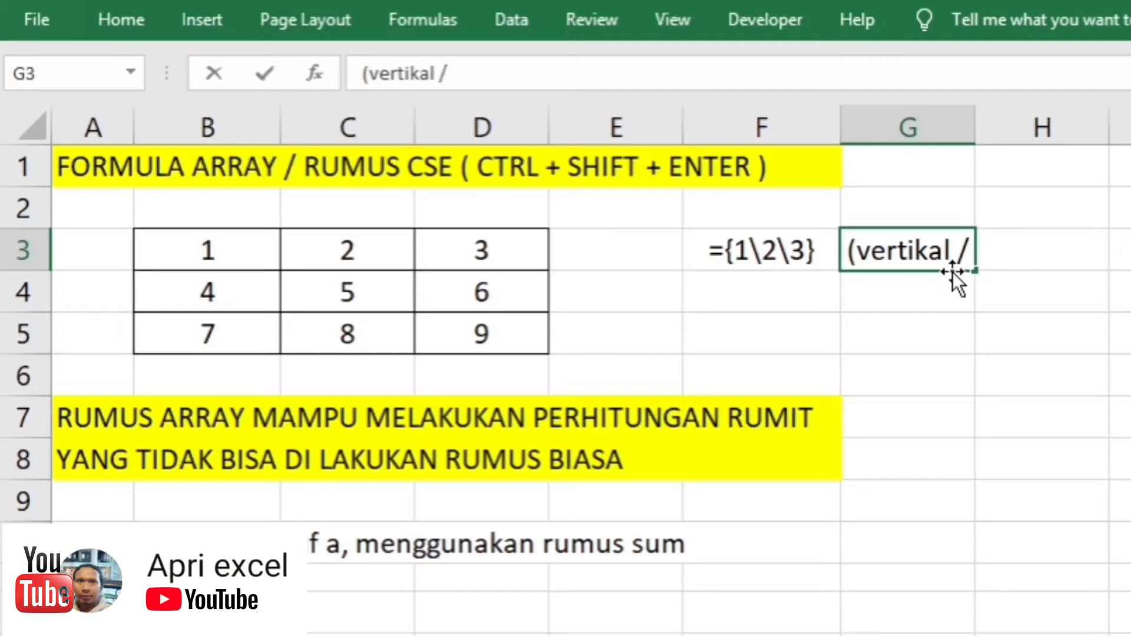
{"action": "type", "text": " baris"}
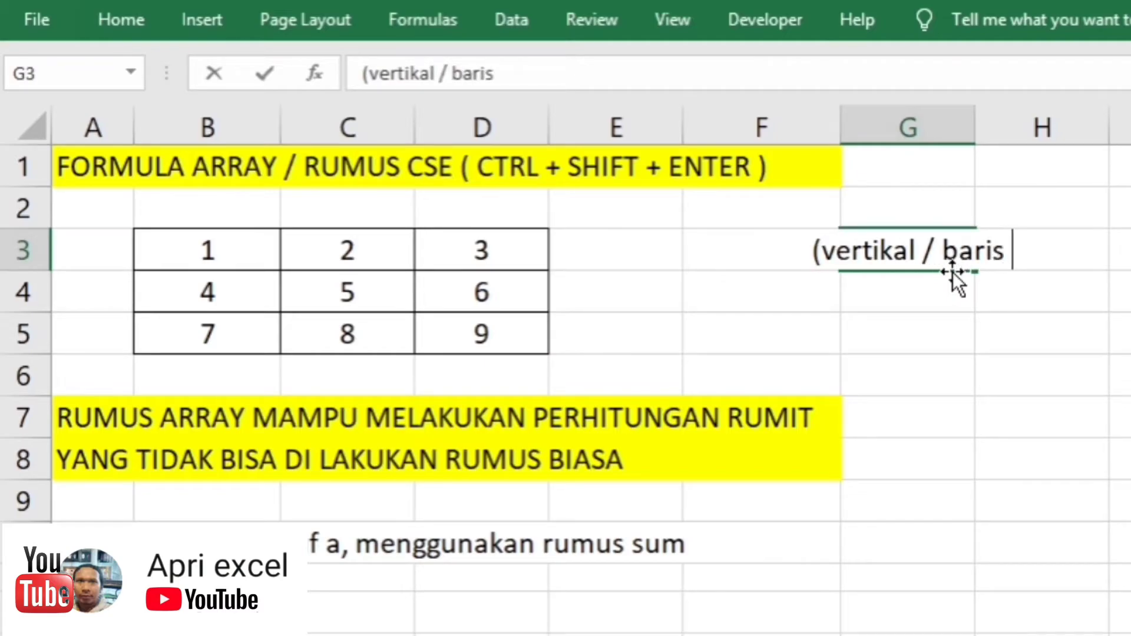
{"action": "type", "text": " )"}
{"action": "key", "text": "Return"}
{"action": "left_click_drag", "start_coordinate": [890, 254], "coordinate": [866, 338]}
{"action": "left_click", "coordinate": [121, 20]}
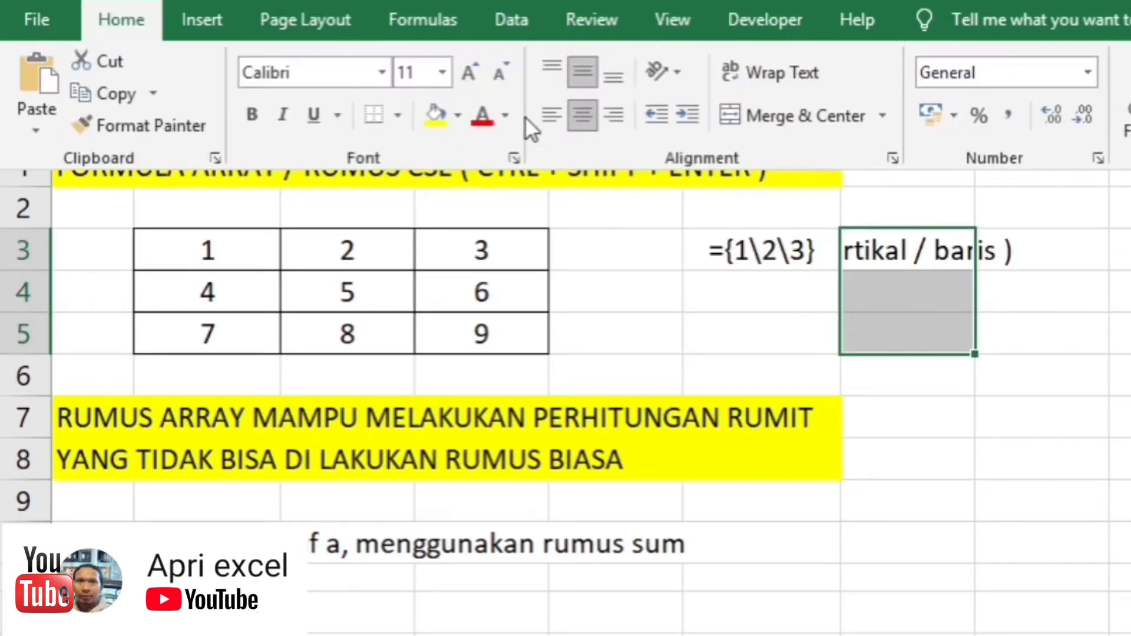
{"action": "left_click", "coordinate": [1040, 295]}
{"action": "left_click", "coordinate": [761, 287]}
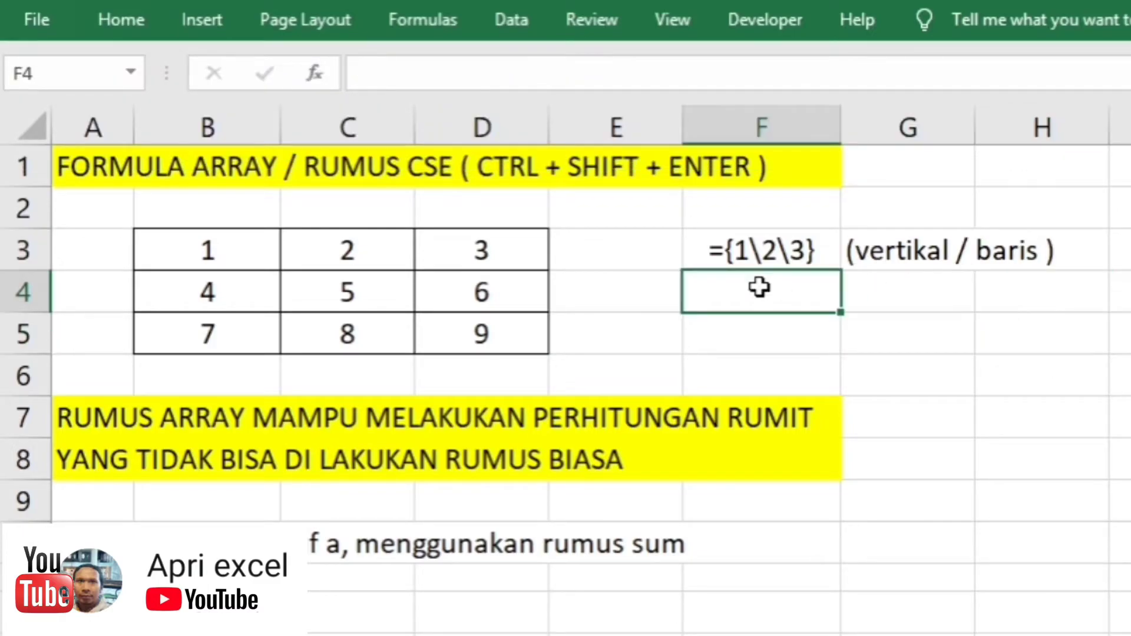
- Convert =B3:B5 in F4 with F9 into the text constant ={1;4;7}
{"action": "type", "text": "="}
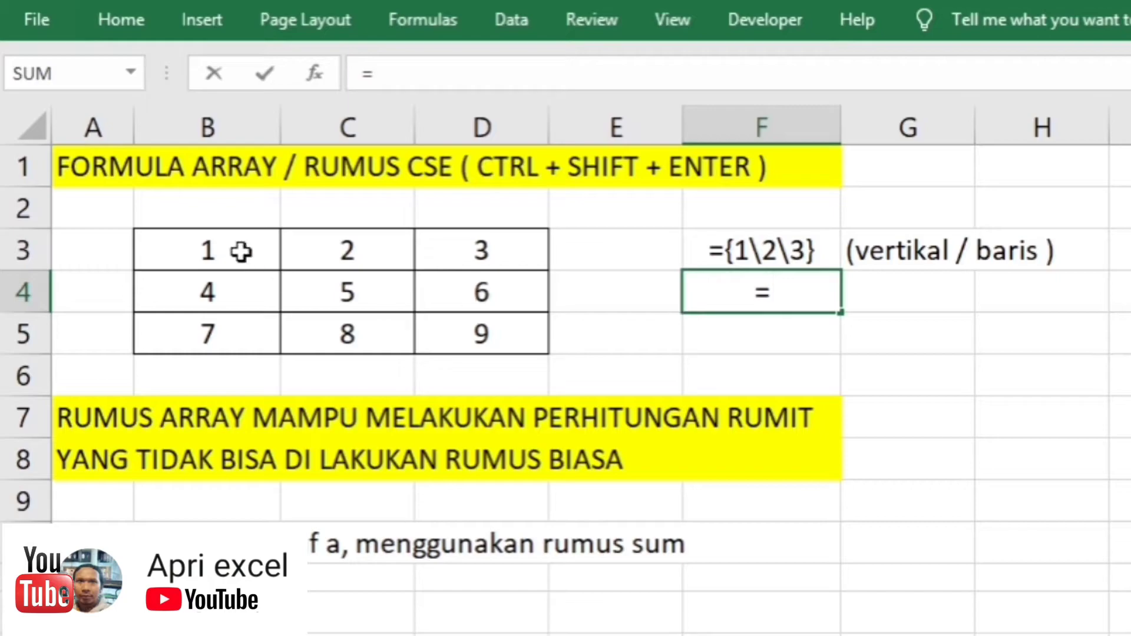
{"action": "left_click_drag", "start_coordinate": [241, 252], "coordinate": [237, 327]}
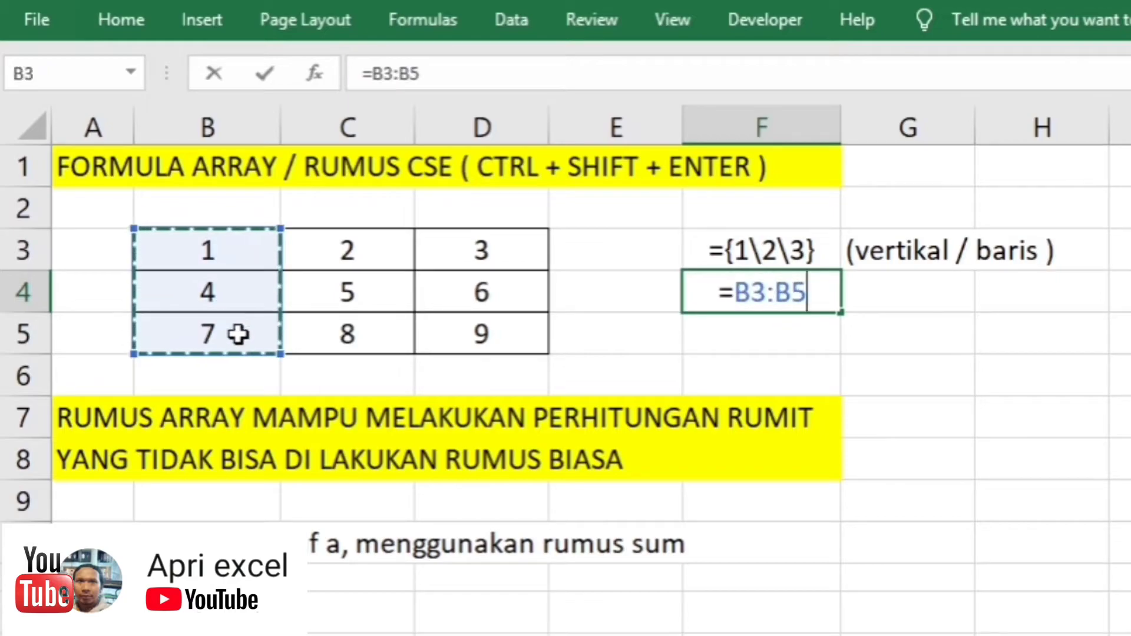
{"action": "key", "text": "F9"}
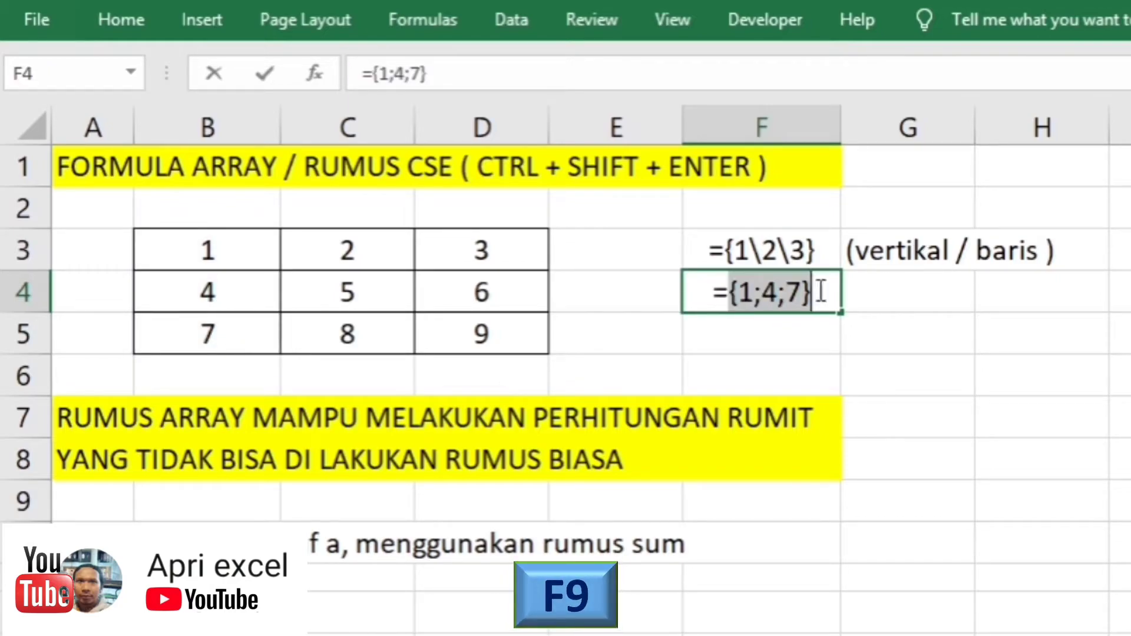
{"action": "left_click", "coordinate": [715, 289]}
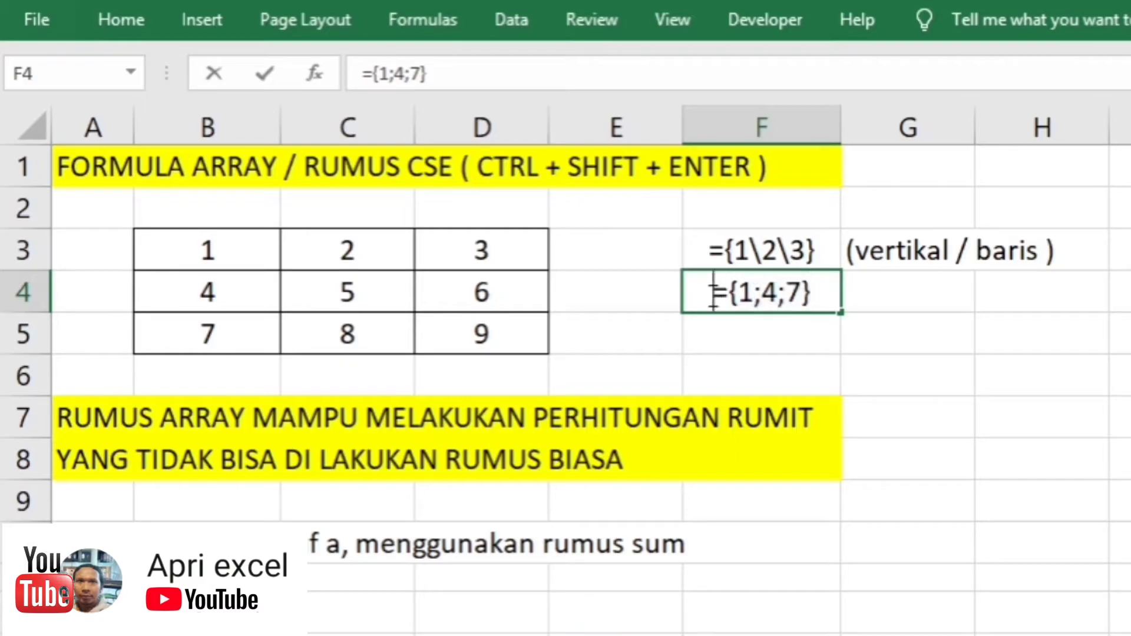
{"action": "key", "text": "Return"}
- Label G4 with "(horizontal / Colom )", correcting the mistyped "Baris"
{"action": "left_click", "coordinate": [899, 315]}
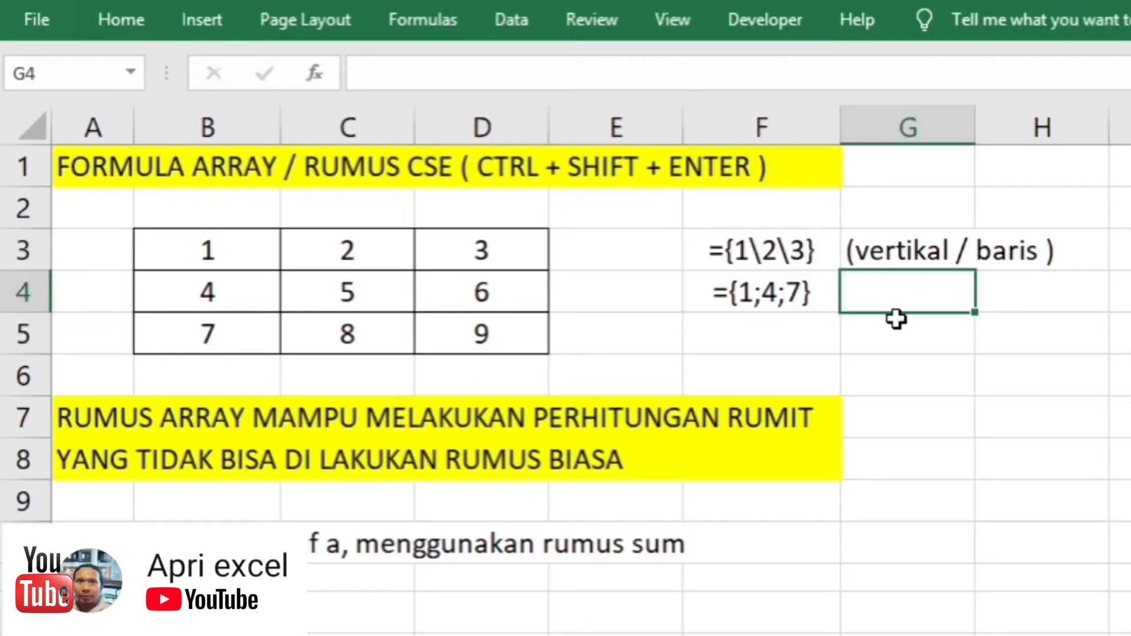
{"action": "type", "text": "(horizontal"}
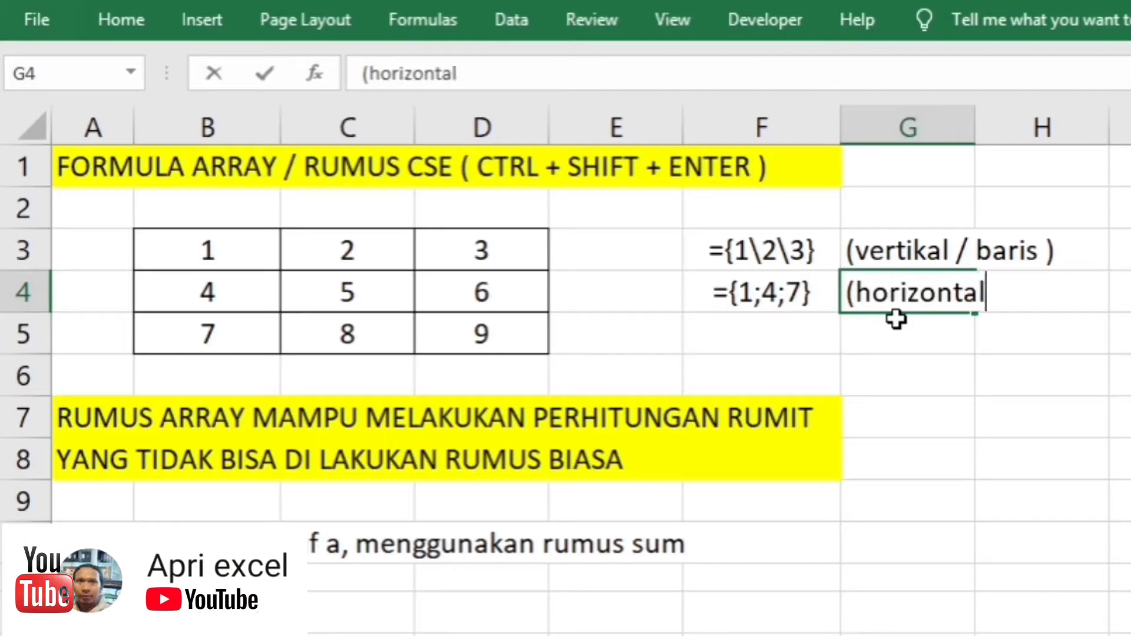
{"action": "type", "text": " / Baris"}
{"action": "key", "text": "BackSpace"}
{"action": "key", "text": "BackSpace"}
{"action": "key", "text": "BackSpace"}
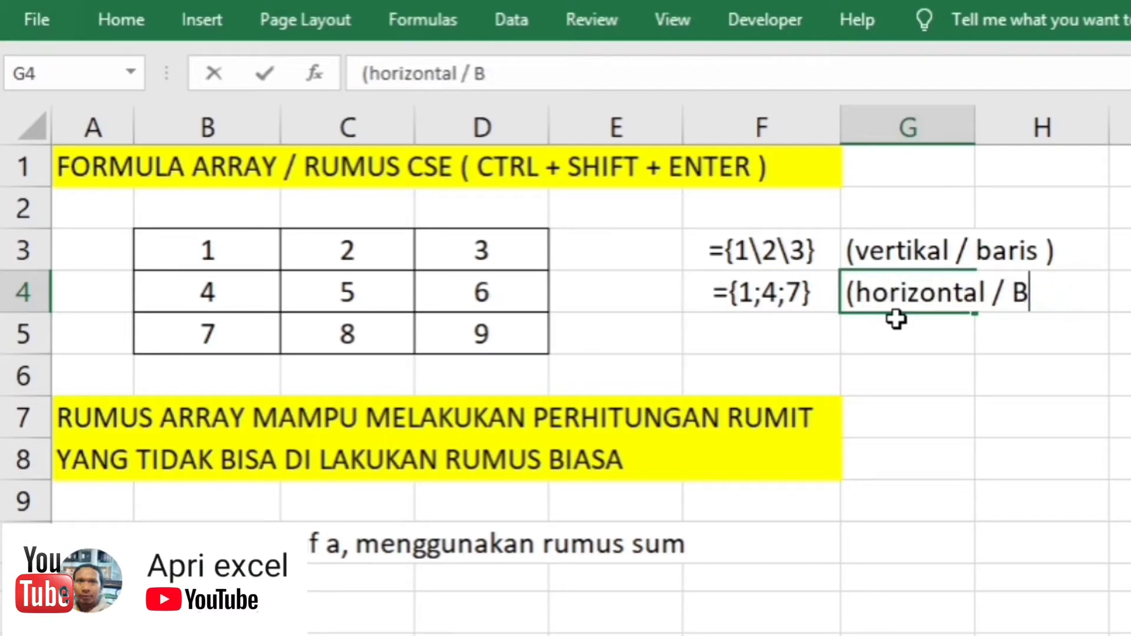
{"action": "key", "text": "BackSpace"}
{"action": "type", "text": "Colom )"}
{"action": "key", "text": "Return"}
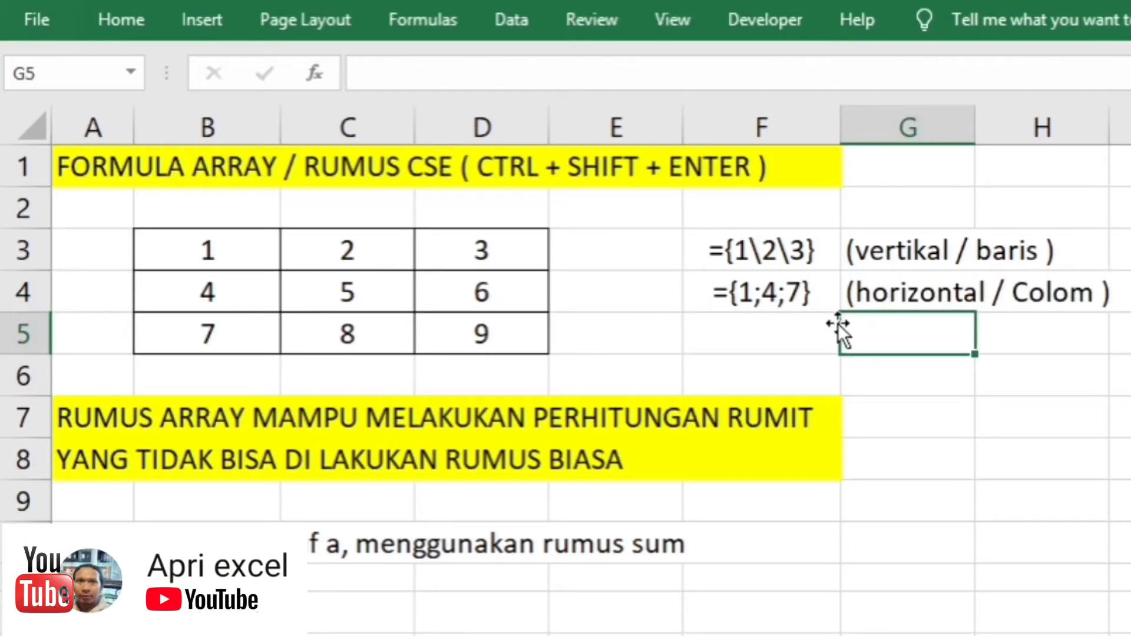
{"action": "left_click", "coordinate": [734, 321]}
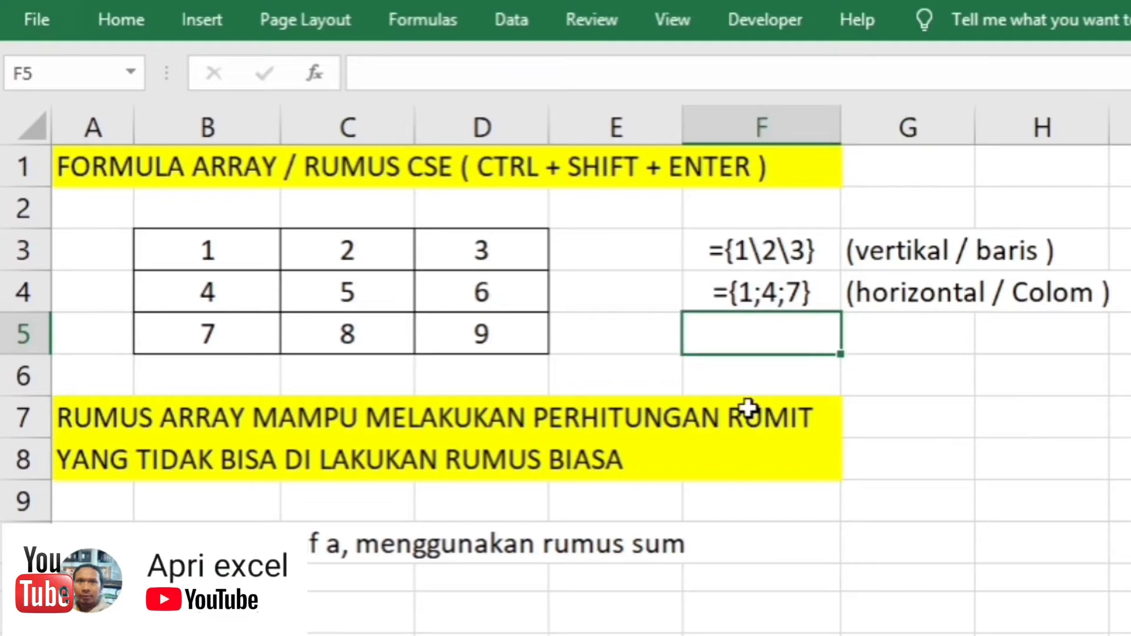
- Convert =B3:D5 in F5 with F9 into the text constant '={1\2\3;4\5\6;7\8\9}
{"action": "type", "text": "="}
{"action": "left_click_drag", "start_coordinate": [197, 245], "coordinate": [475, 323]}
{"action": "key", "text": "F9"}
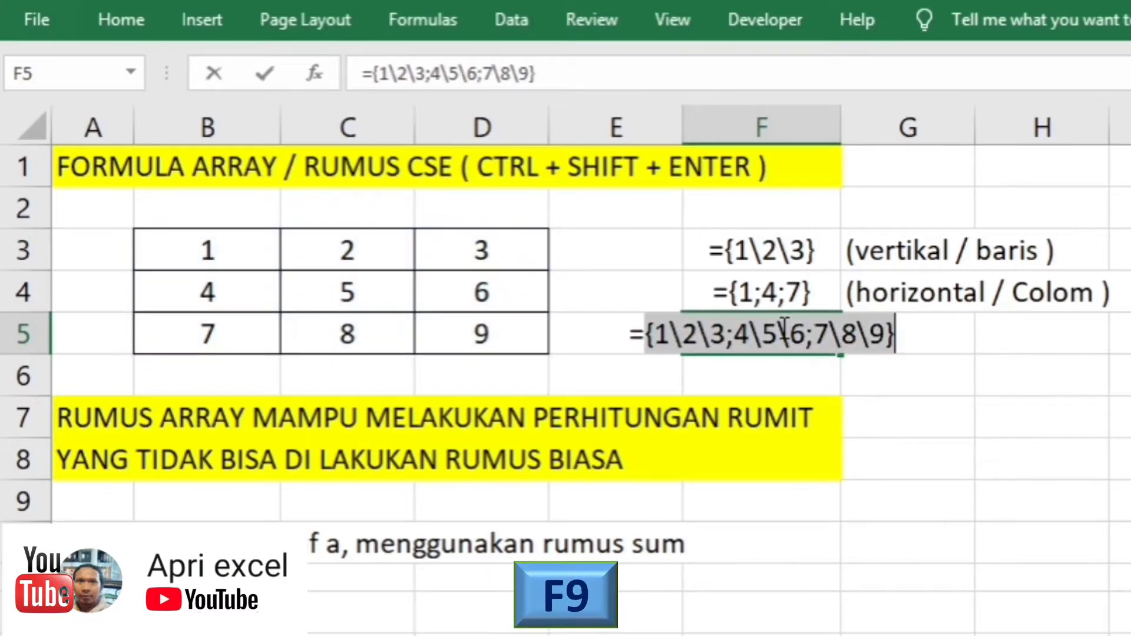
{"action": "left_click", "coordinate": [631, 336]}
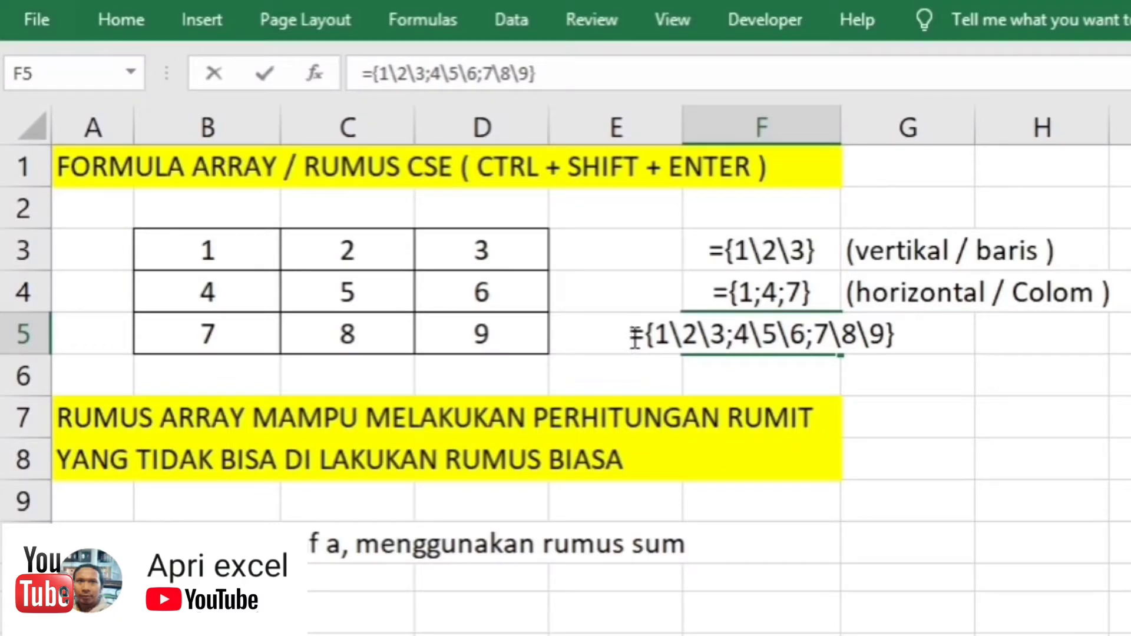
{"action": "type", "text": "'"}
{"action": "key", "text": "Return"}
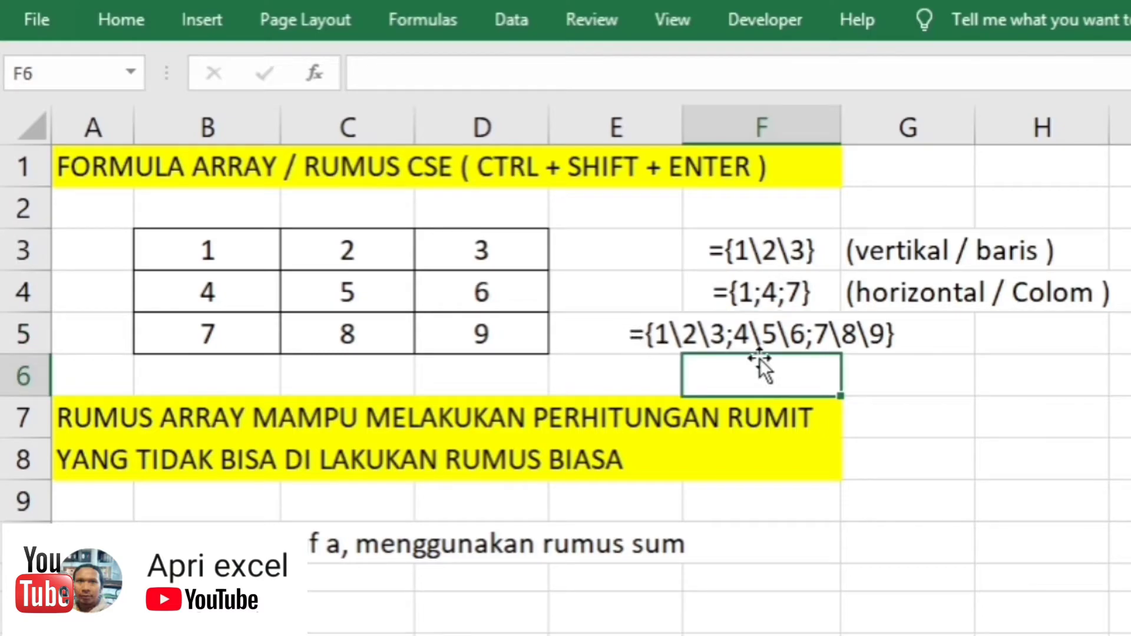
{"action": "left_click", "coordinate": [773, 327]}
{"action": "left_click_drag", "start_coordinate": [819, 244], "coordinate": [724, 328]}
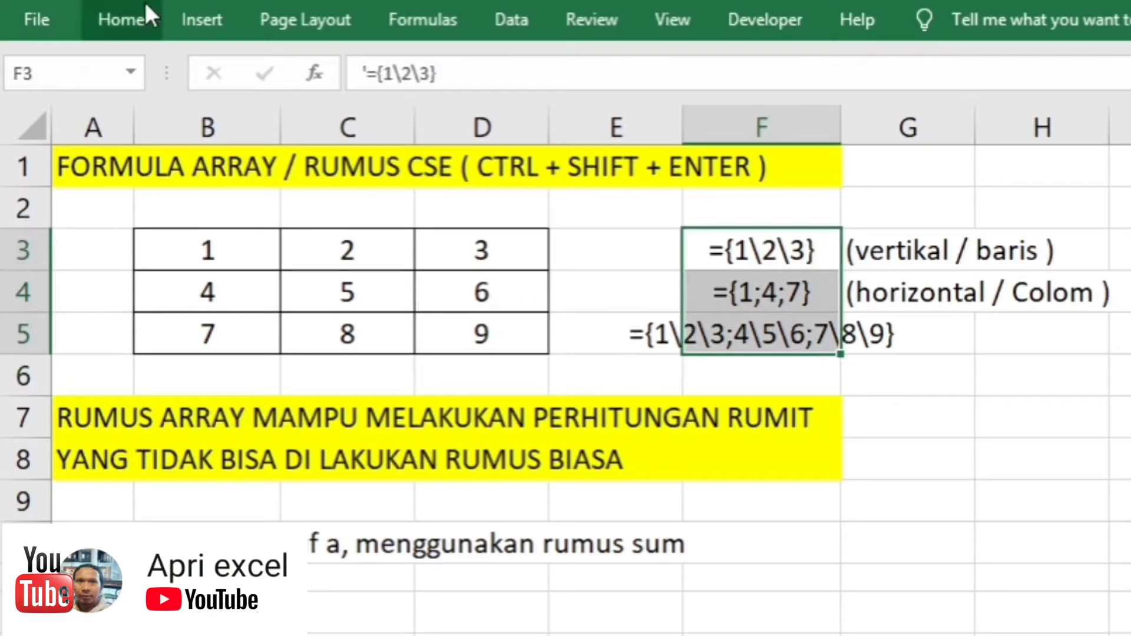
- Right-align F3:F5 and begin the G5 label "(Horizontal dan vertikal / Baris dan Colom"
{"action": "left_click", "coordinate": [120, 23]}
{"action": "left_click", "coordinate": [613, 97]}
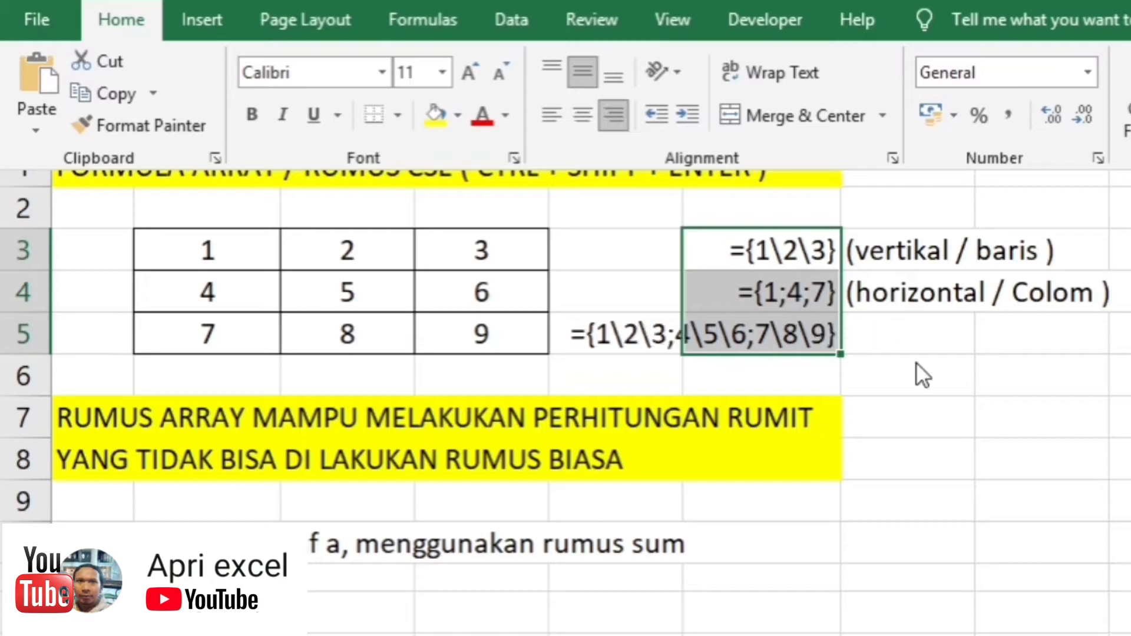
{"action": "left_click", "coordinate": [892, 346]}
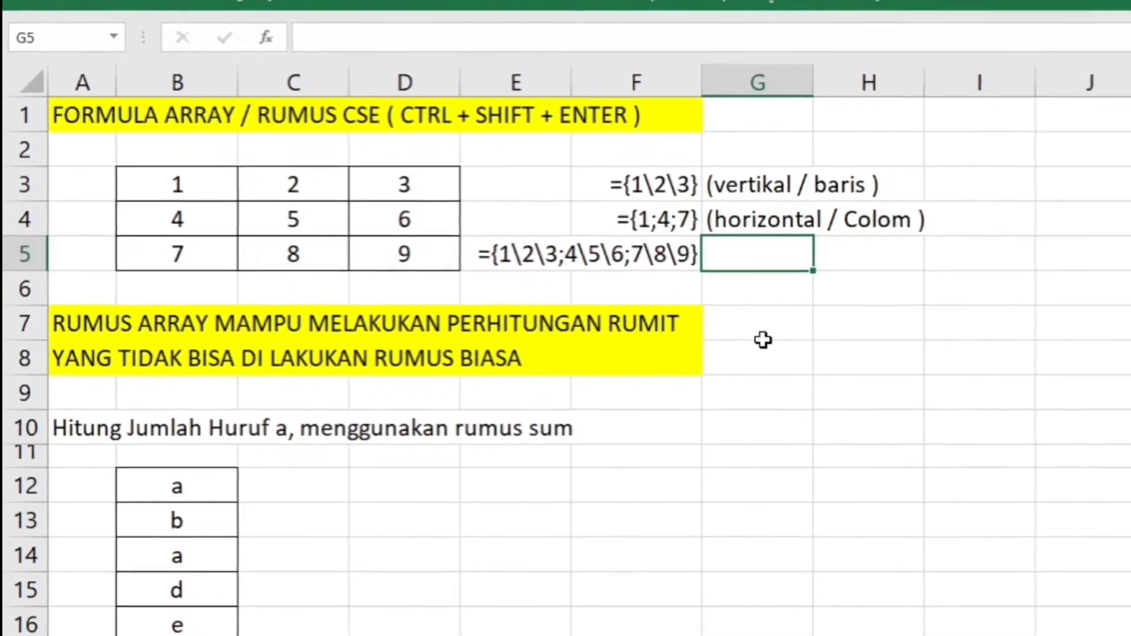
{"action": "type", "text": "("}
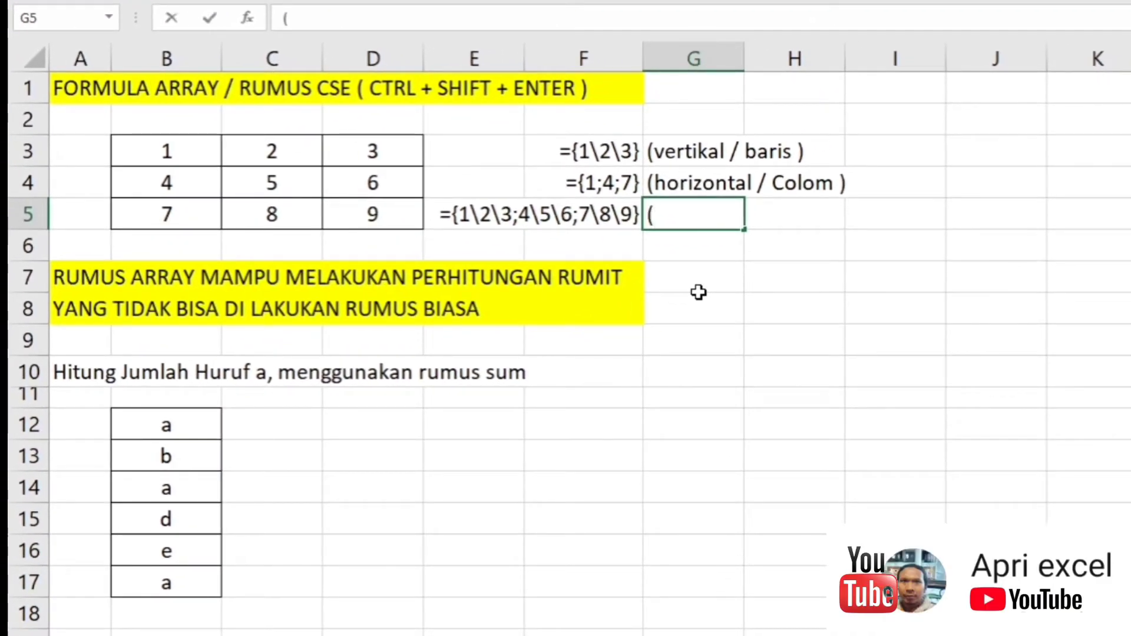
{"action": "type", "text": "Horizont"}
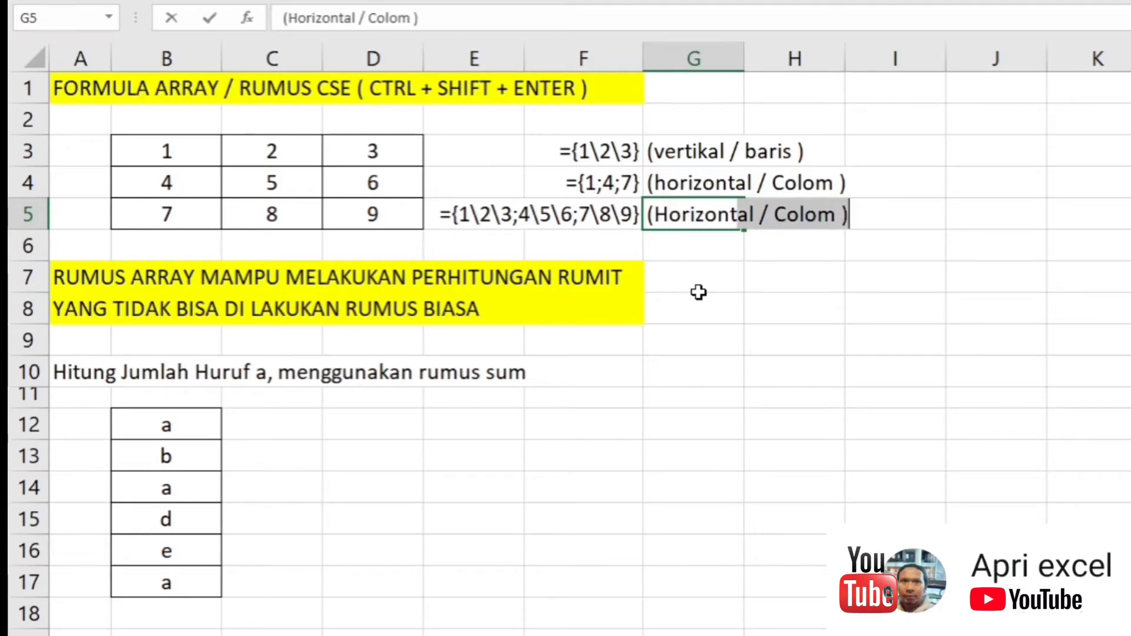
{"action": "type", "text": "al dan vertikal"}
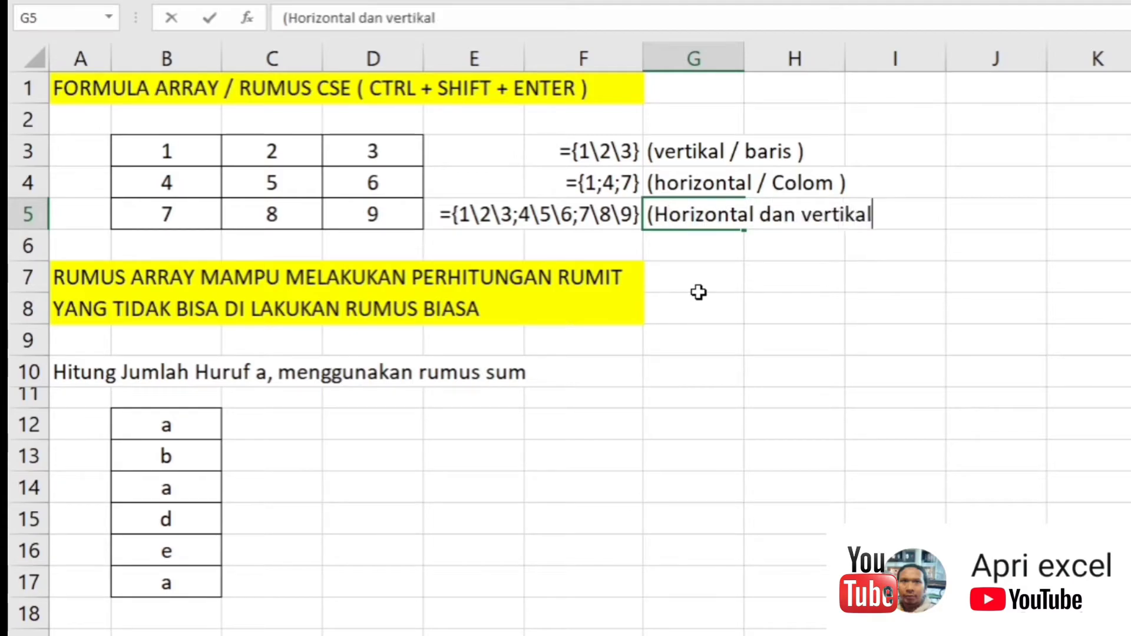
{"action": "type", "text": " /"}
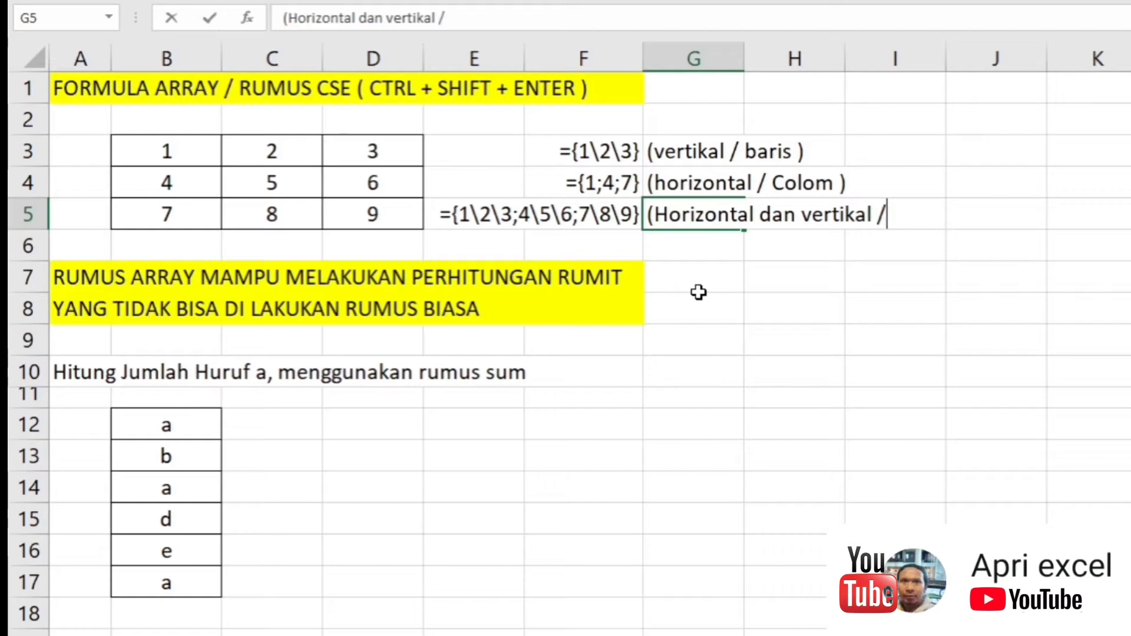
{"action": "type", "text": " Baris dan"}
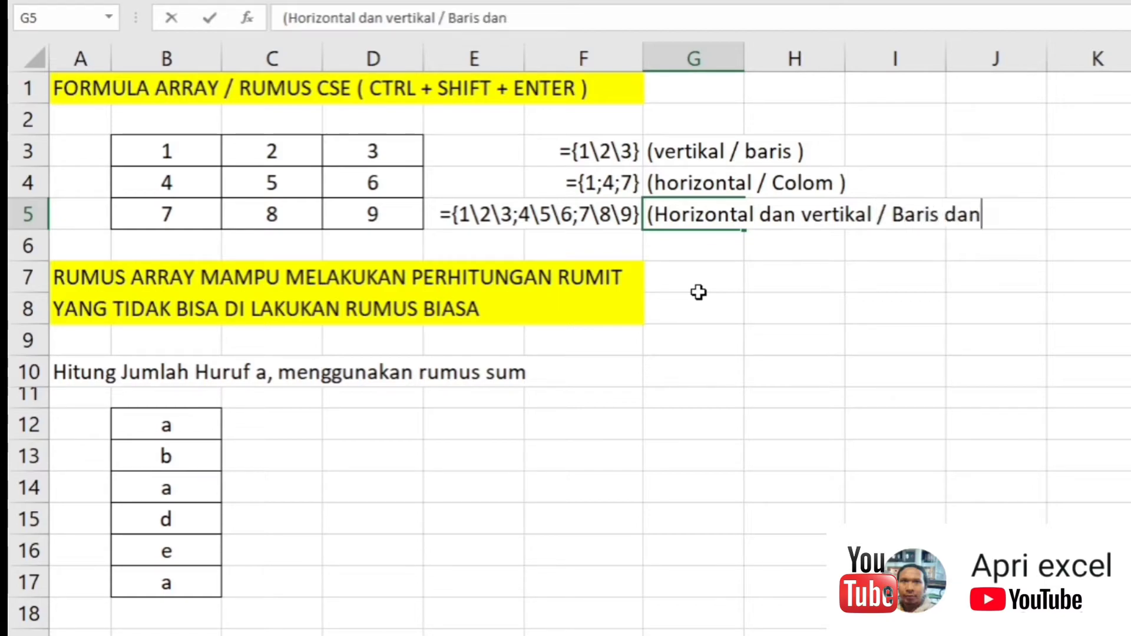
{"action": "type", "text": " Colom"}
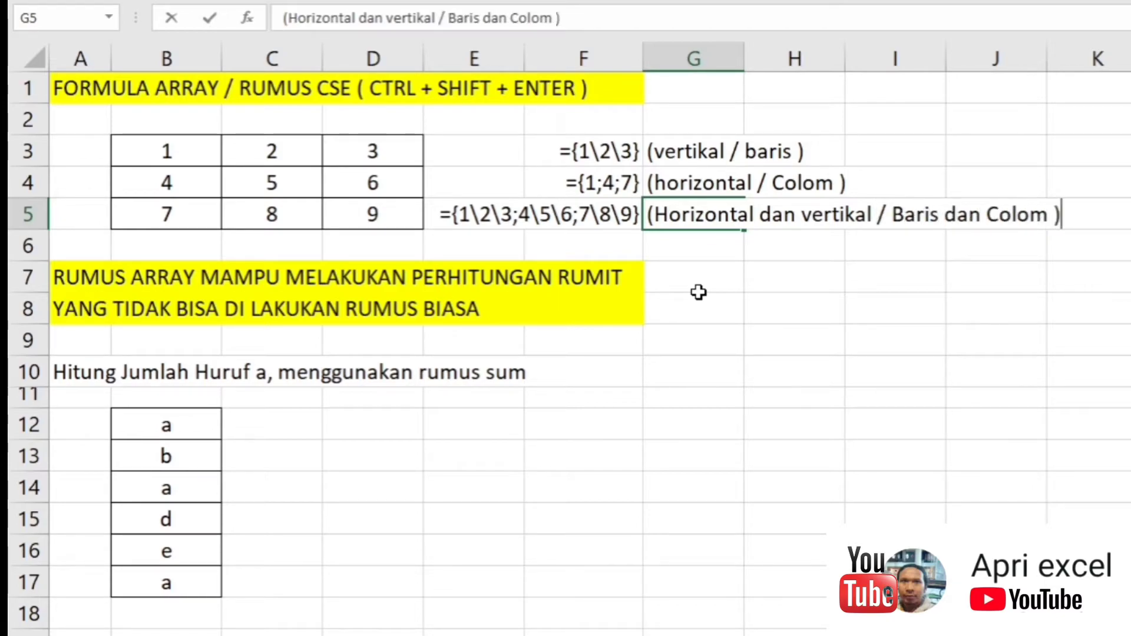
- Enter the label '(Horizontal dan vertikal / Baris dan Colom )' in G5
{"action": "key", "text": "Return"}
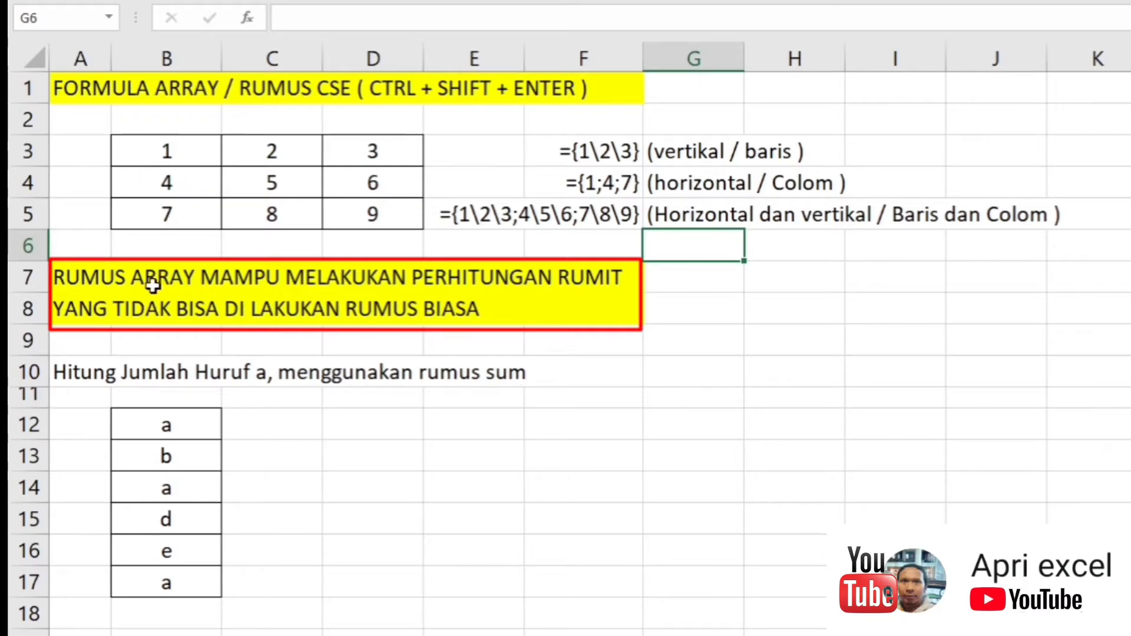
{"action": "left_click", "coordinate": [577, 295]}
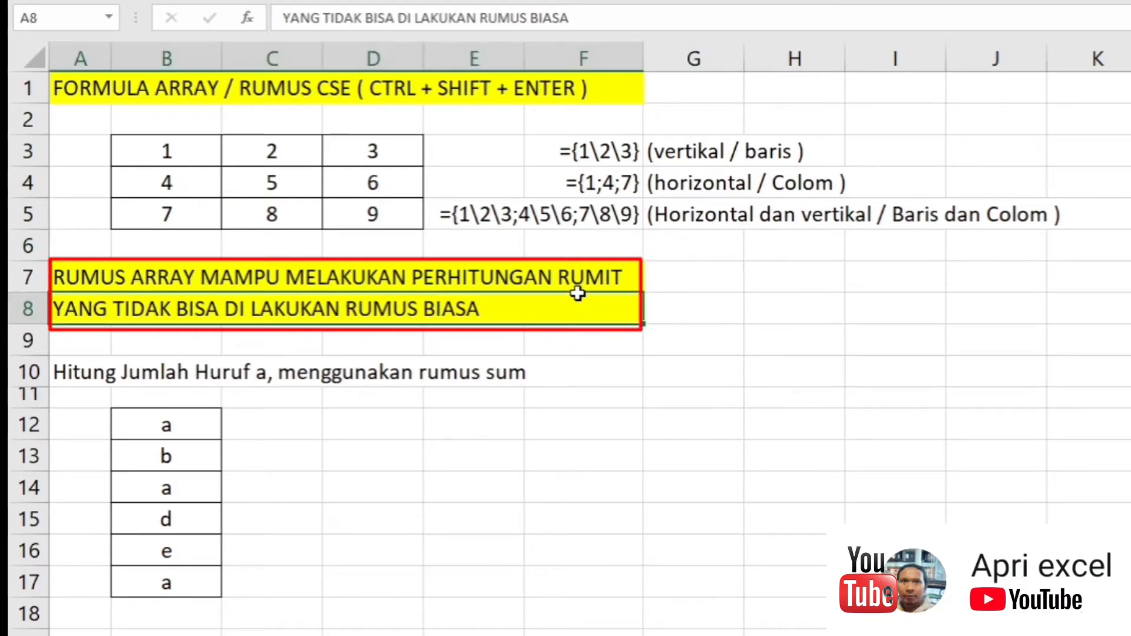
{"action": "left_click", "coordinate": [87, 373]}
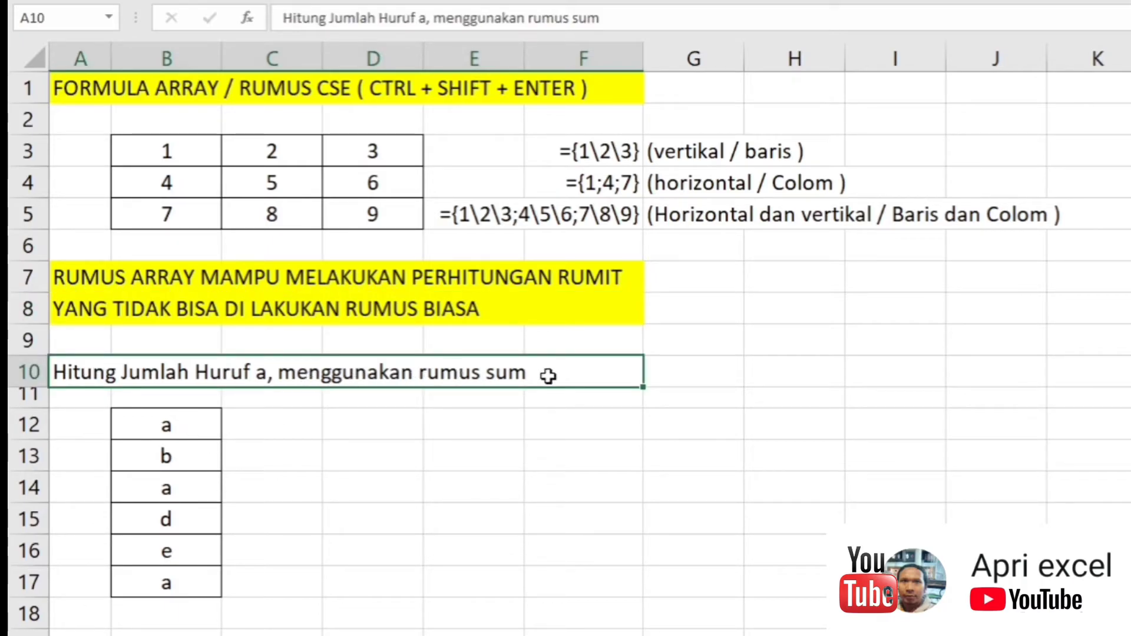
- Enter trial numbers 1, 2, 4 in D12:D14 and total them with =SUM(D12:D14) in D15
{"action": "left_click", "coordinate": [362, 419]}
{"action": "type", "text": "1 "}
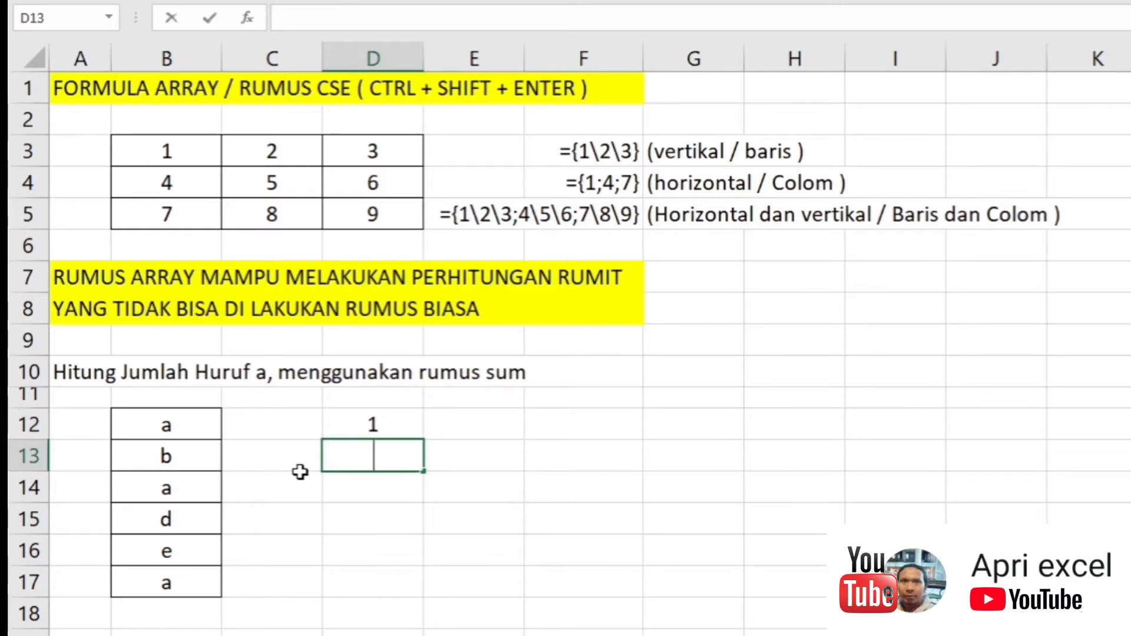
{"action": "type", "text": "2 4 =sum("}
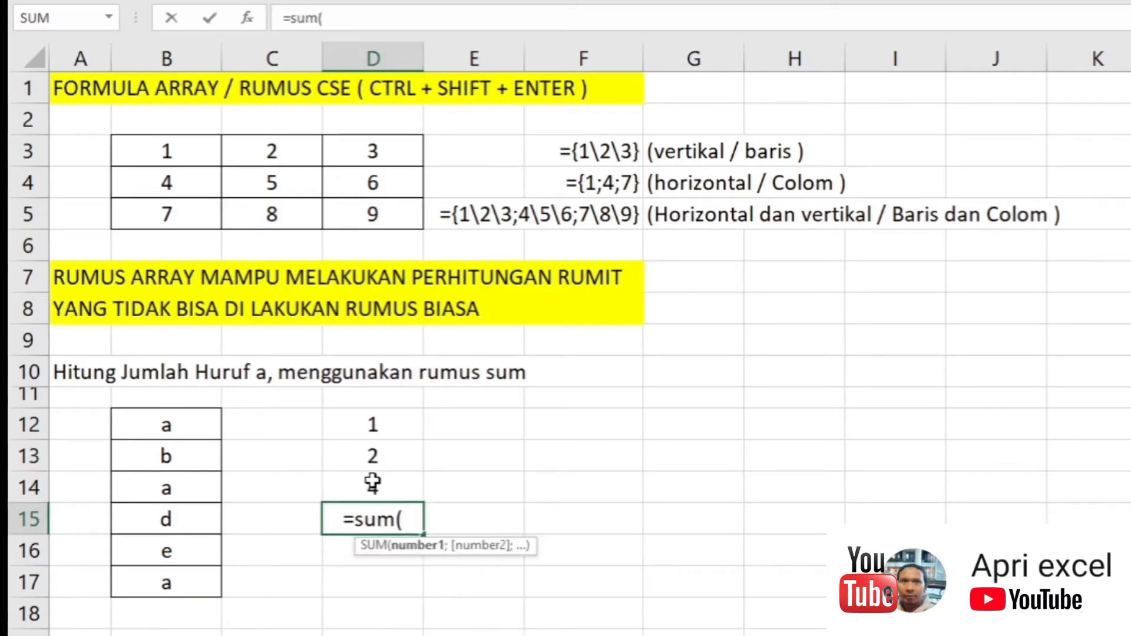
{"action": "left_click_drag", "start_coordinate": [386, 412], "coordinate": [384, 477]}
{"action": "type", "text": ")"}
{"action": "key", "text": "Return"}
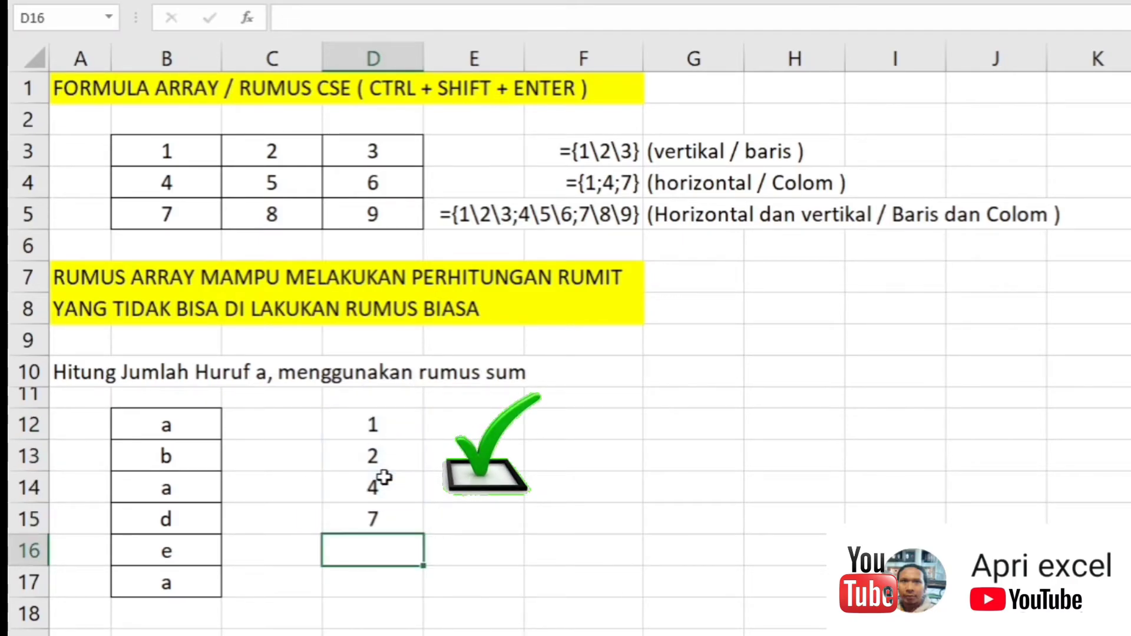
- Change D15 to =SUM(B12:B17) and clear the trial numbers from D12:D14
{"action": "double_click", "coordinate": [373, 517]}
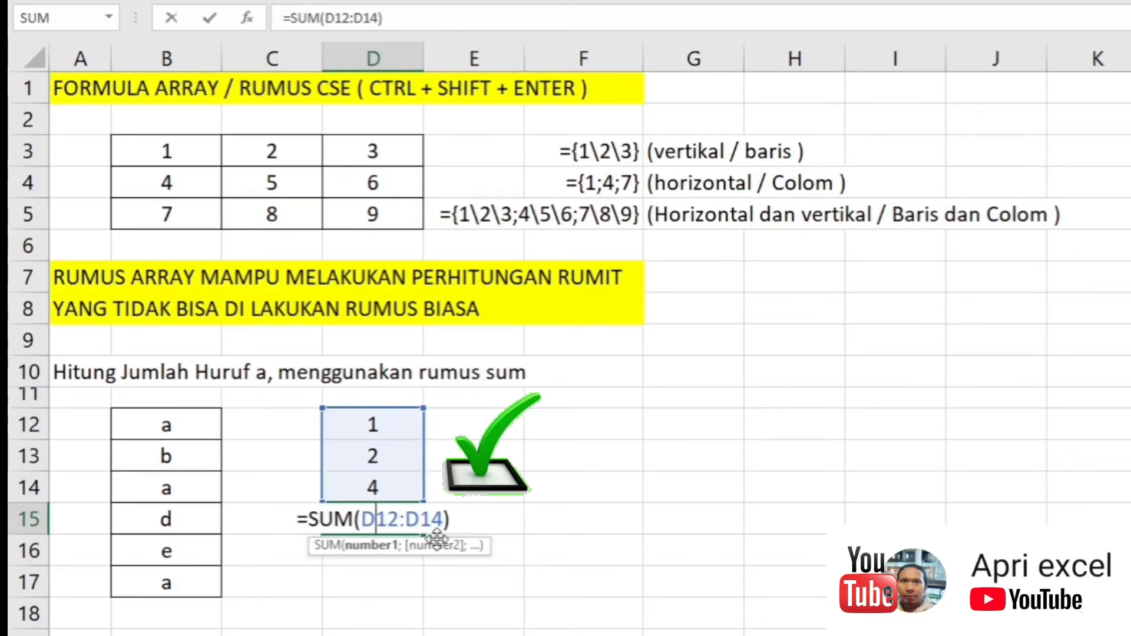
{"action": "left_click_drag", "start_coordinate": [443, 520], "coordinate": [362, 520]}
{"action": "key", "text": "Delete"}
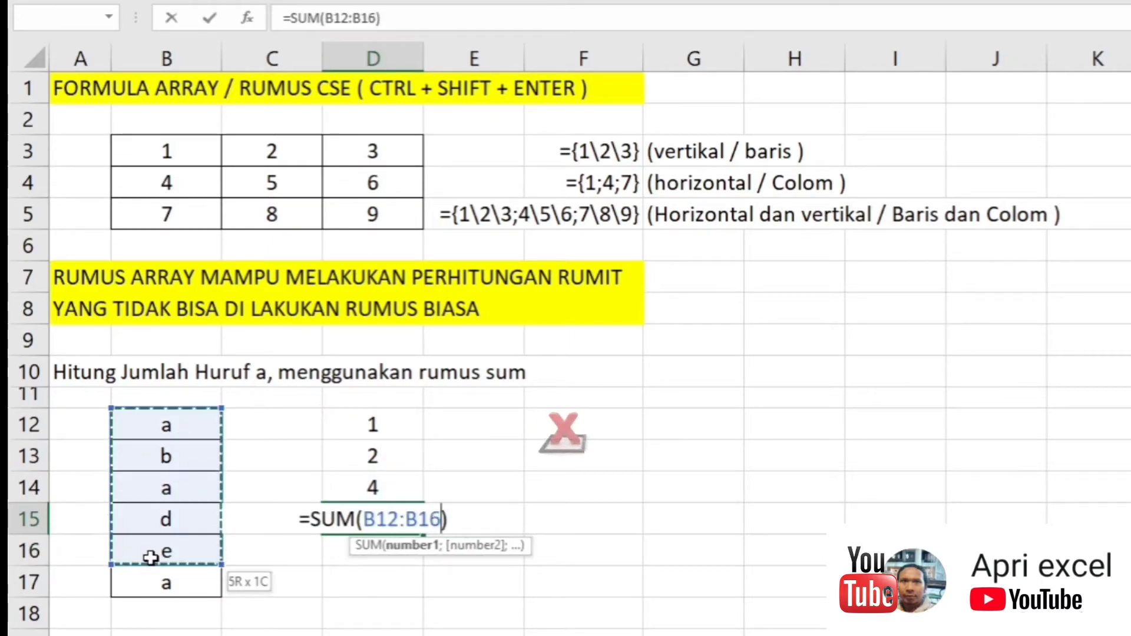
{"action": "left_click_drag", "start_coordinate": [166, 424], "coordinate": [166, 582]}
{"action": "key", "text": "Return"}
{"action": "left_click_drag", "start_coordinate": [372, 424], "coordinate": [358, 487]}
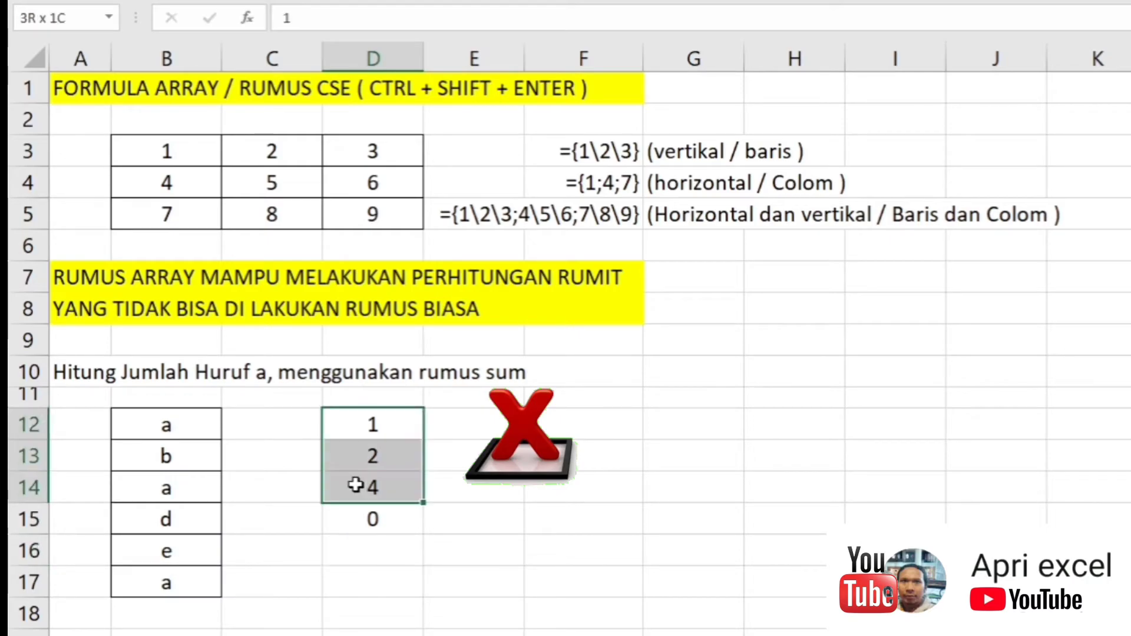
{"action": "key", "text": "Delete"}
- Try =SUMIF(B12:B17;"a") in D15, which returns 0, then clear D15
{"action": "double_click", "coordinate": [372, 518]}
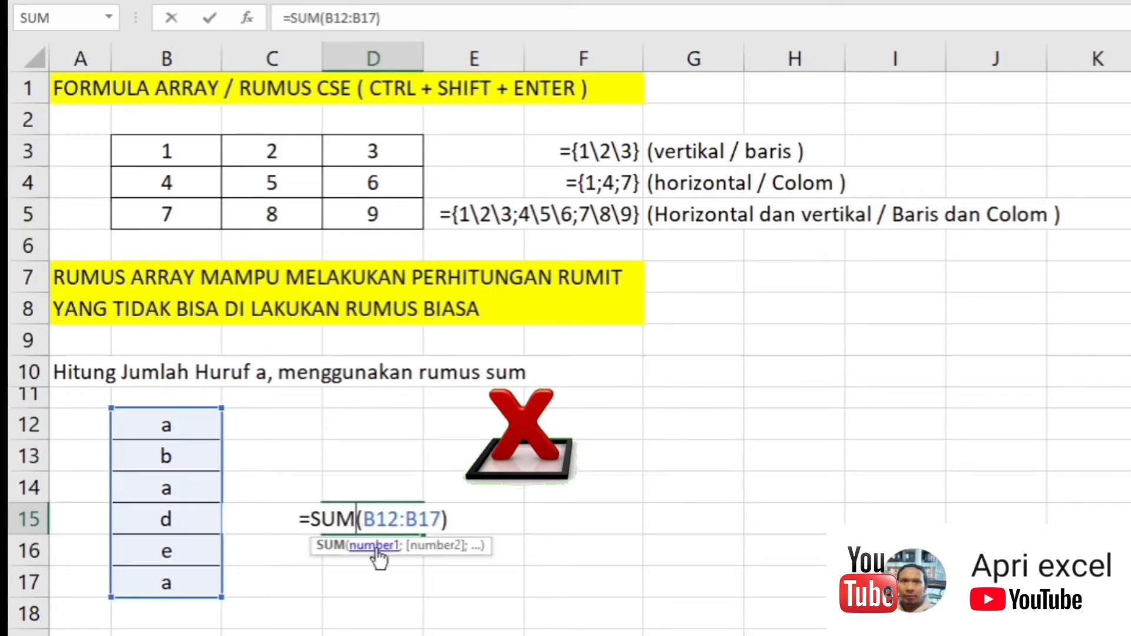
{"action": "type", "text": "if"}
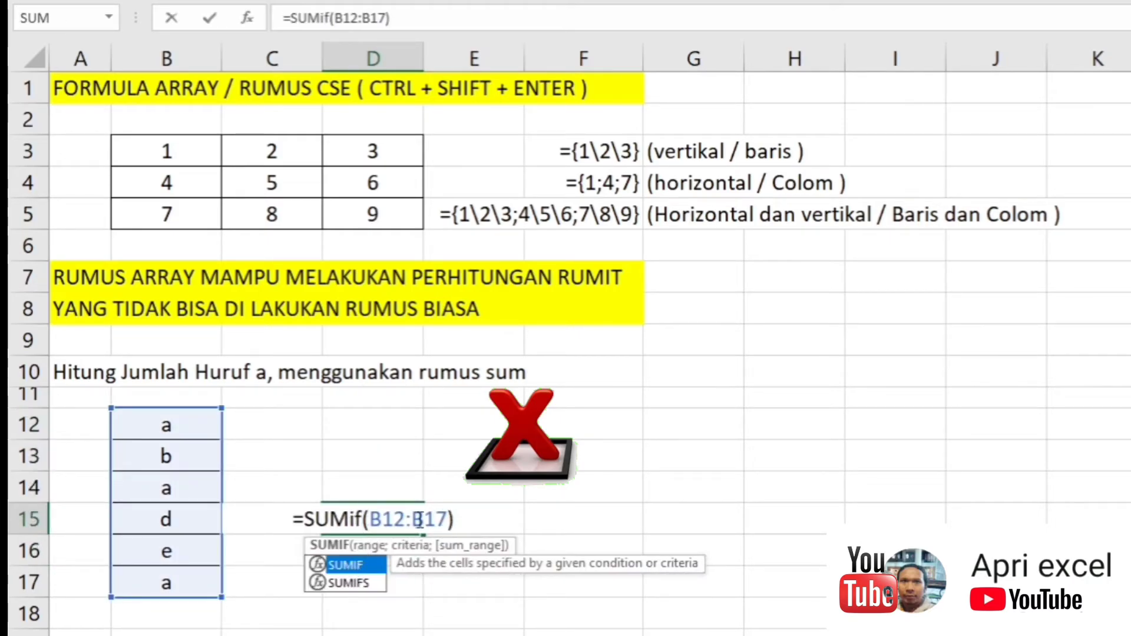
{"action": "left_click", "coordinate": [448, 522]}
{"action": "type", "text": ";"}
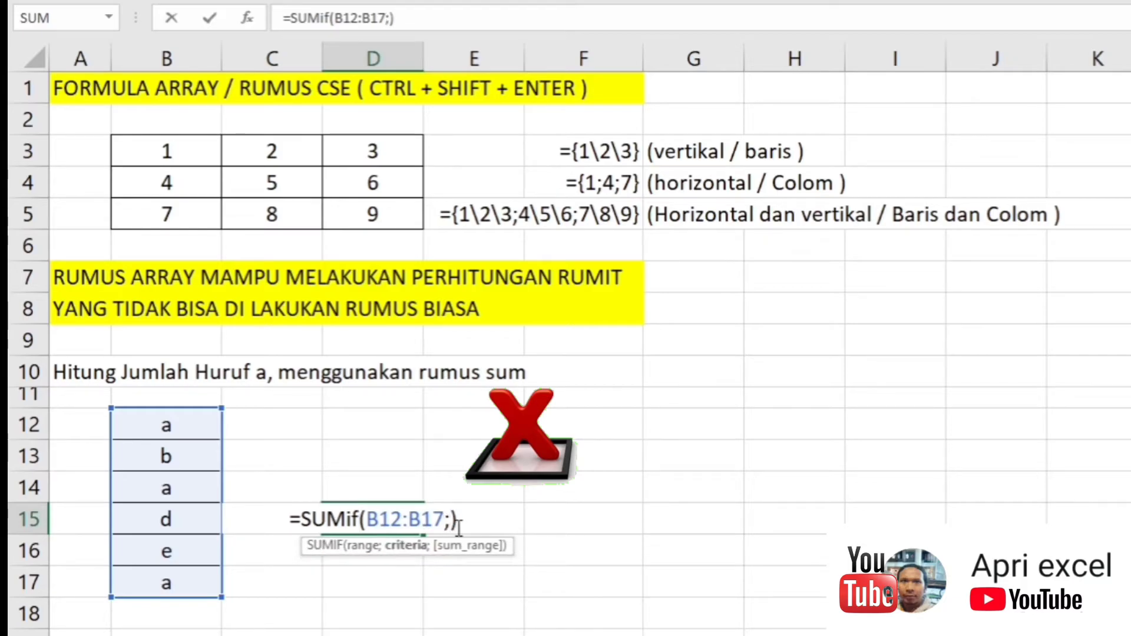
{"action": "type", "text": "\"a\""}
{"action": "key", "text": "Return"}
{"action": "left_click", "coordinate": [397, 519]}
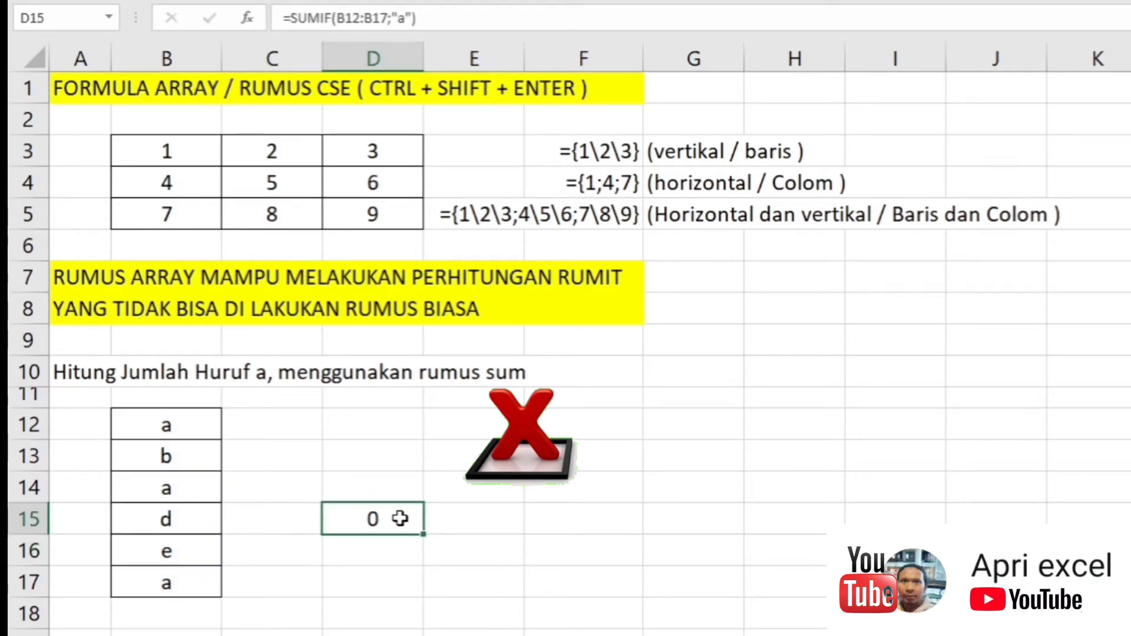
{"action": "double_click", "coordinate": [396, 519]}
{"action": "key", "text": "Escape"}
{"action": "key", "text": "Delete"}
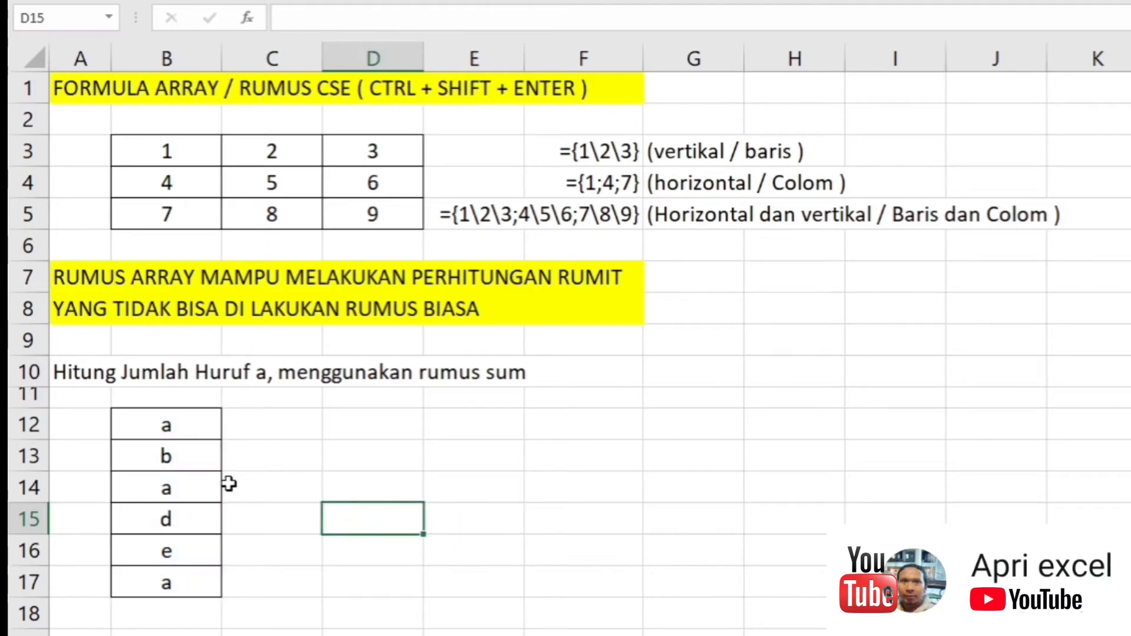
{"action": "left_click", "coordinate": [295, 431]}
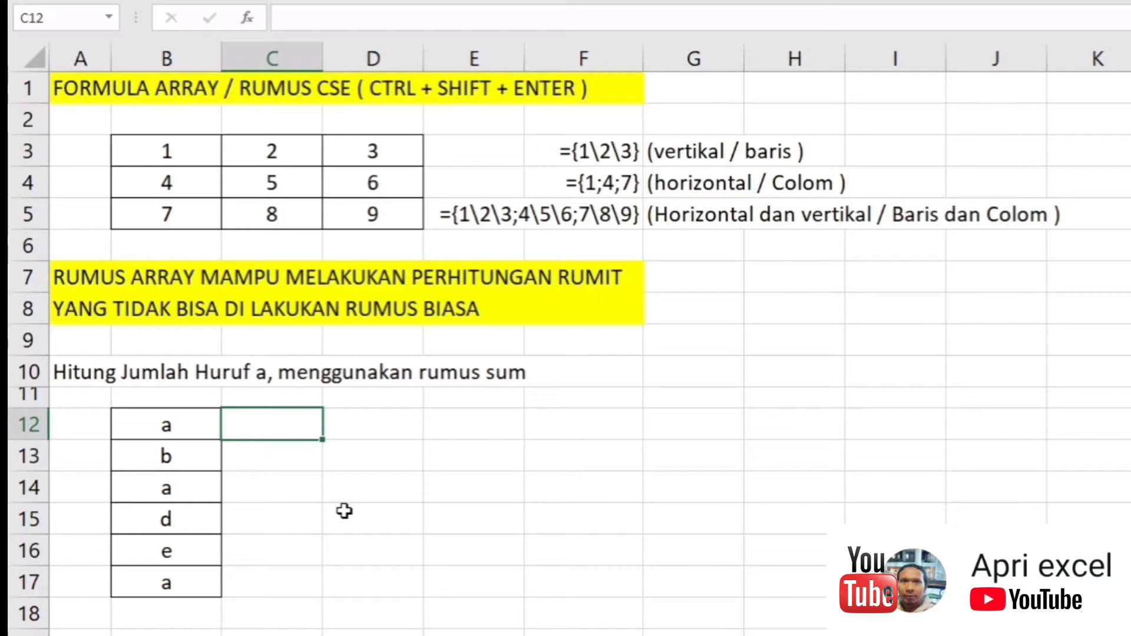
- Enter ="a"=B12 in C12 to test whether B12 holds an a
{"action": "type", "text": "="}
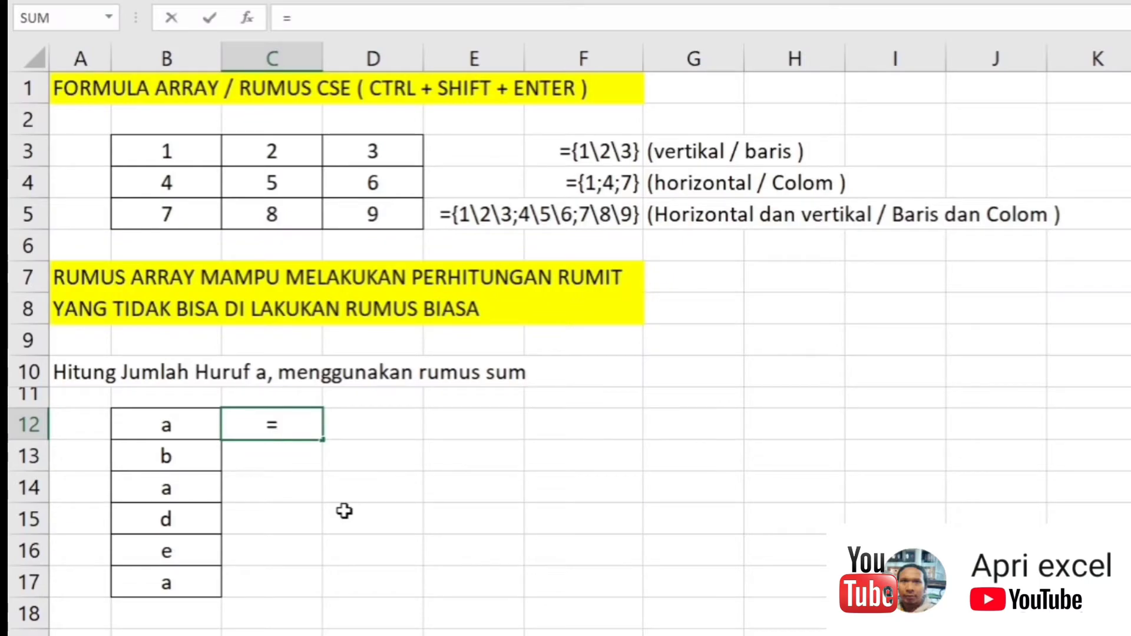
{"action": "type", "text": "\"a"}
{"action": "type", "text": "\"="}
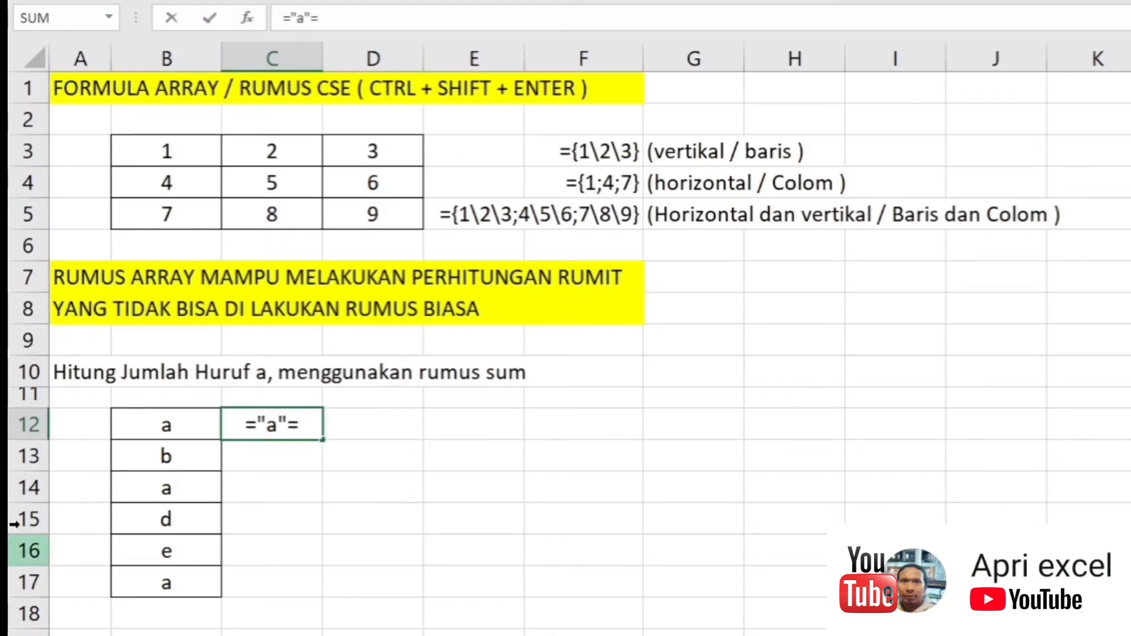
{"action": "left_click", "coordinate": [190, 422]}
{"action": "key", "text": "Return"}
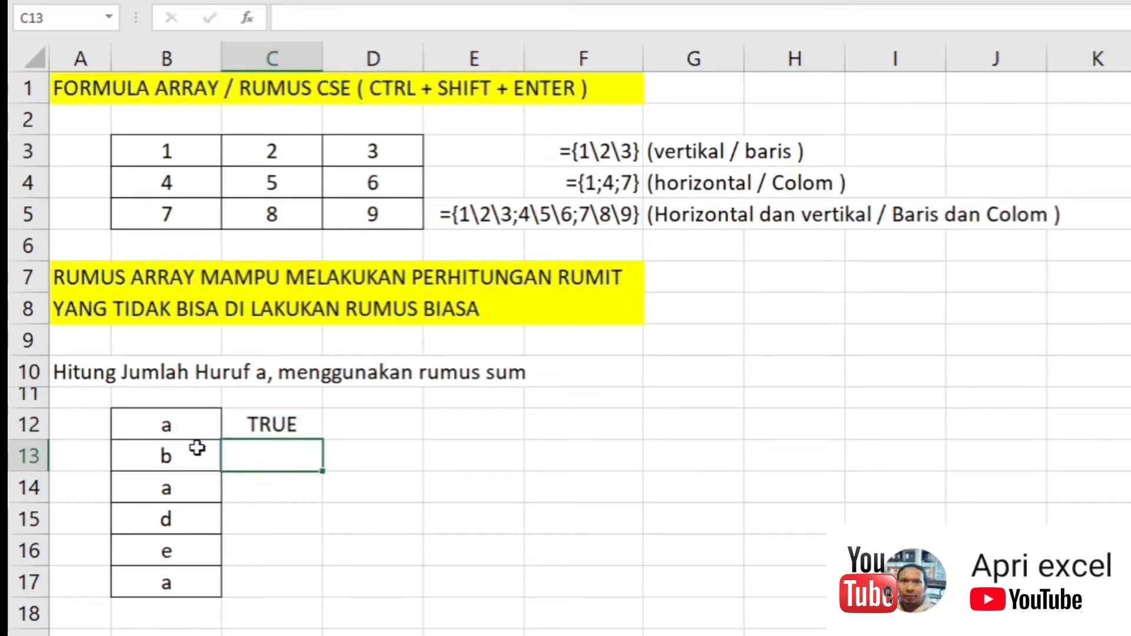
- Fill the comparison down to C17, giving TRUE, FALSE, TRUE, FALSE, FALSE, TRUE
{"action": "left_click", "coordinate": [275, 406]}
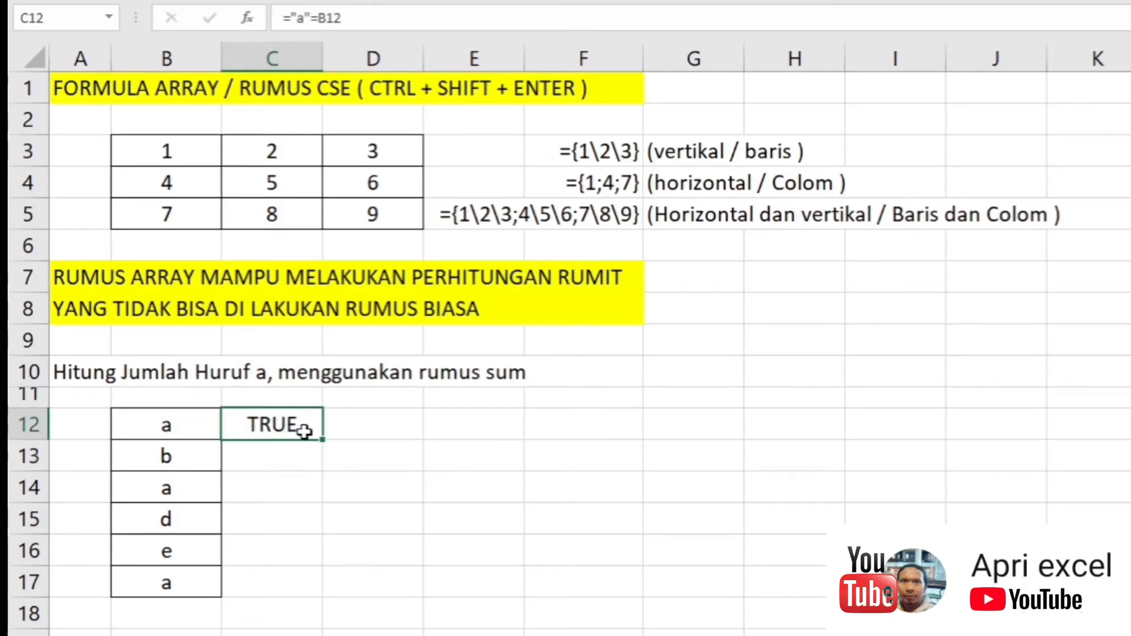
{"action": "left_click_drag", "start_coordinate": [323, 441], "coordinate": [306, 614]}
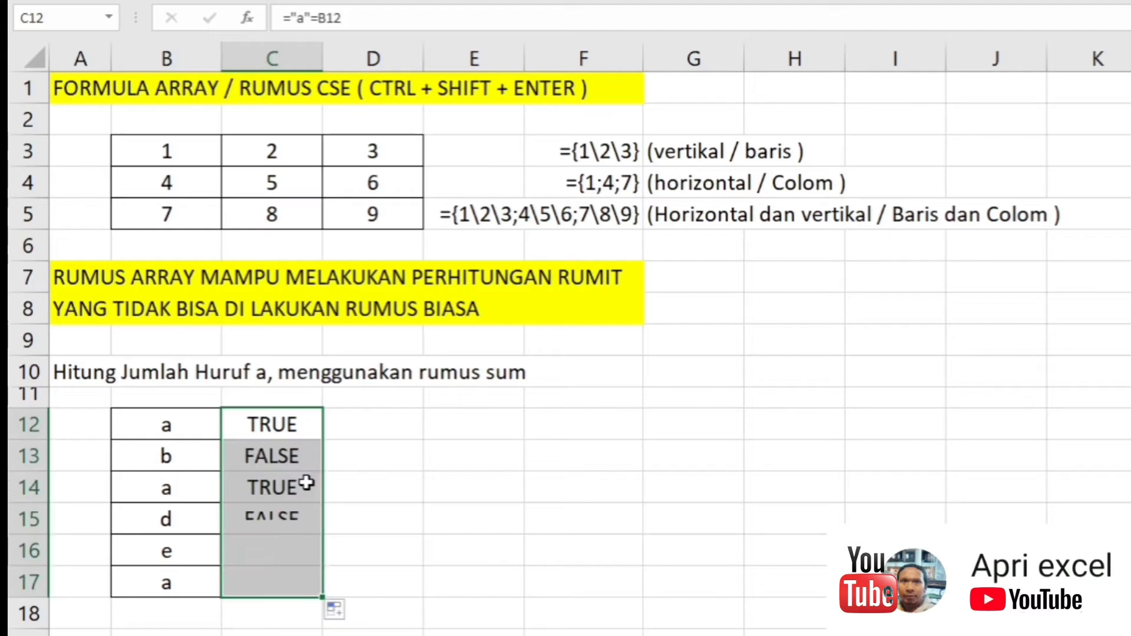
{"action": "left_click", "coordinate": [296, 424]}
{"action": "left_click", "coordinate": [290, 449]}
{"action": "left_click", "coordinate": [288, 483]}
{"action": "left_click", "coordinate": [280, 529]}
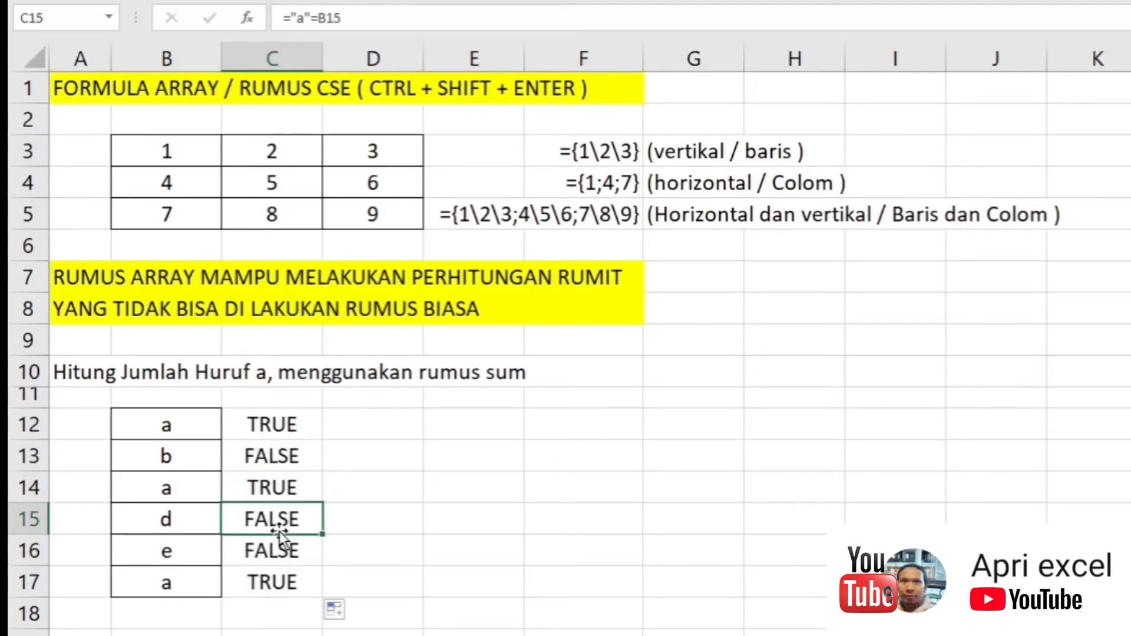
{"action": "left_click", "coordinate": [278, 552]}
{"action": "left_click", "coordinate": [266, 589]}
{"action": "left_click", "coordinate": [310, 422]}
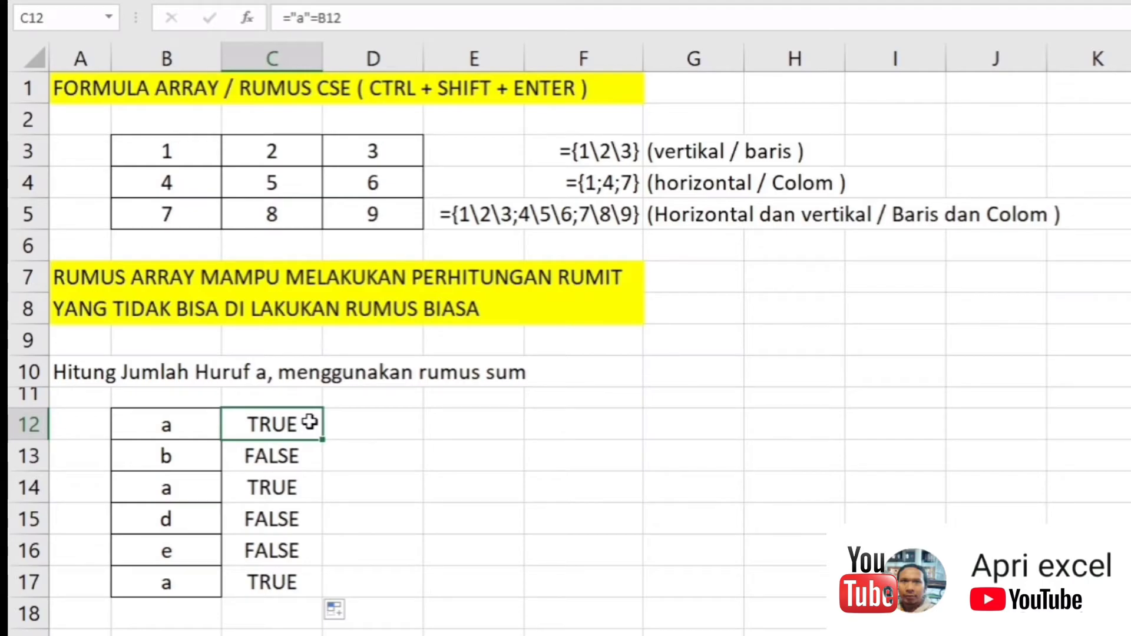
- Change C12's formula to =("a"=B12)/1 so it returns 1 or 0
{"action": "double_click", "coordinate": [305, 423]}
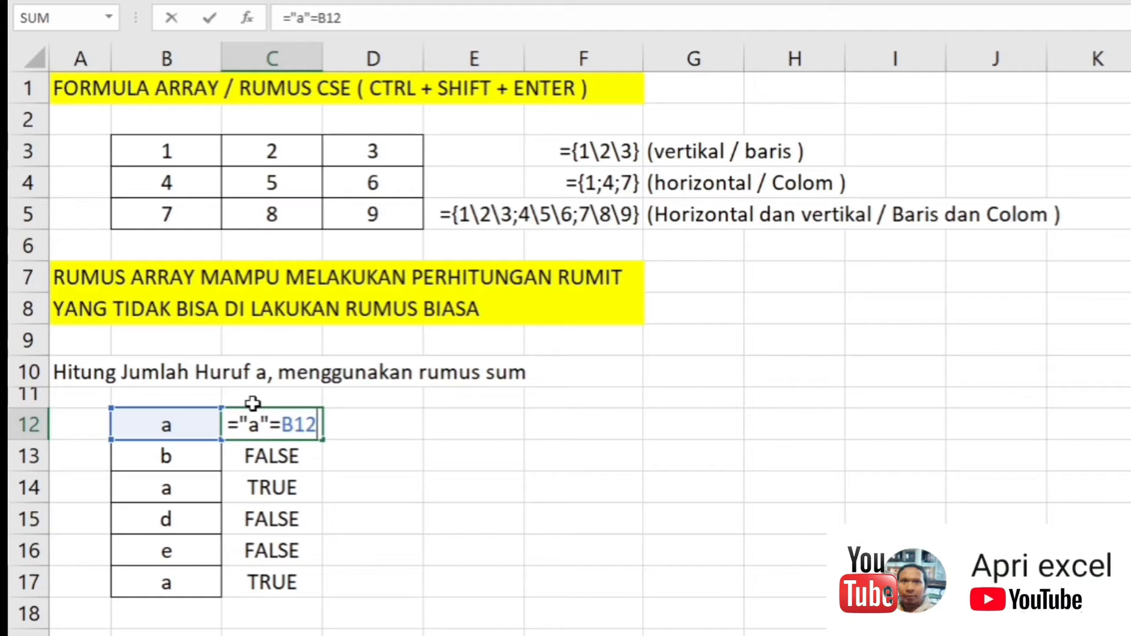
{"action": "type", "text": ")"}
{"action": "left_click", "coordinate": [239, 426]}
{"action": "type", "text": "("}
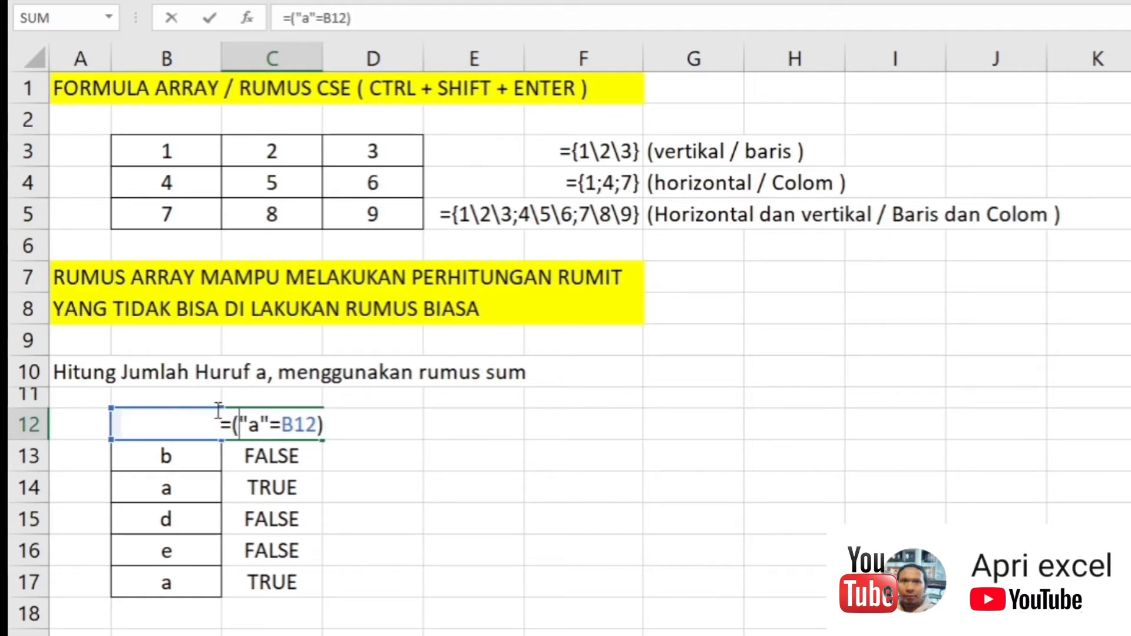
{"action": "left_click", "coordinate": [347, 422]}
{"action": "type", "text": "/1"}
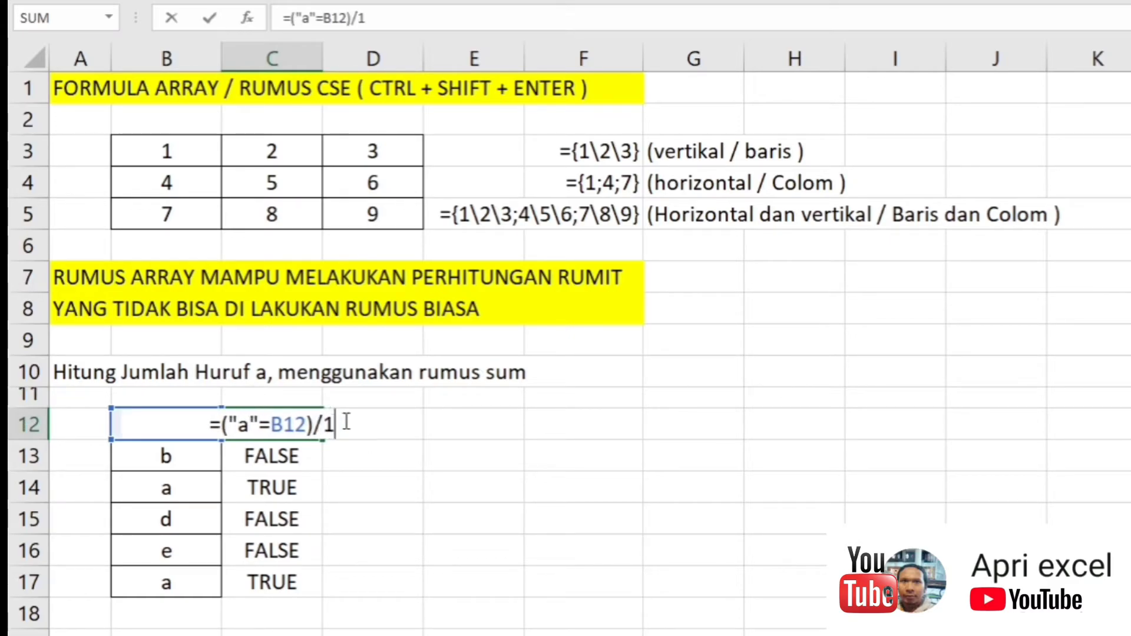
{"action": "key", "text": "Return"}
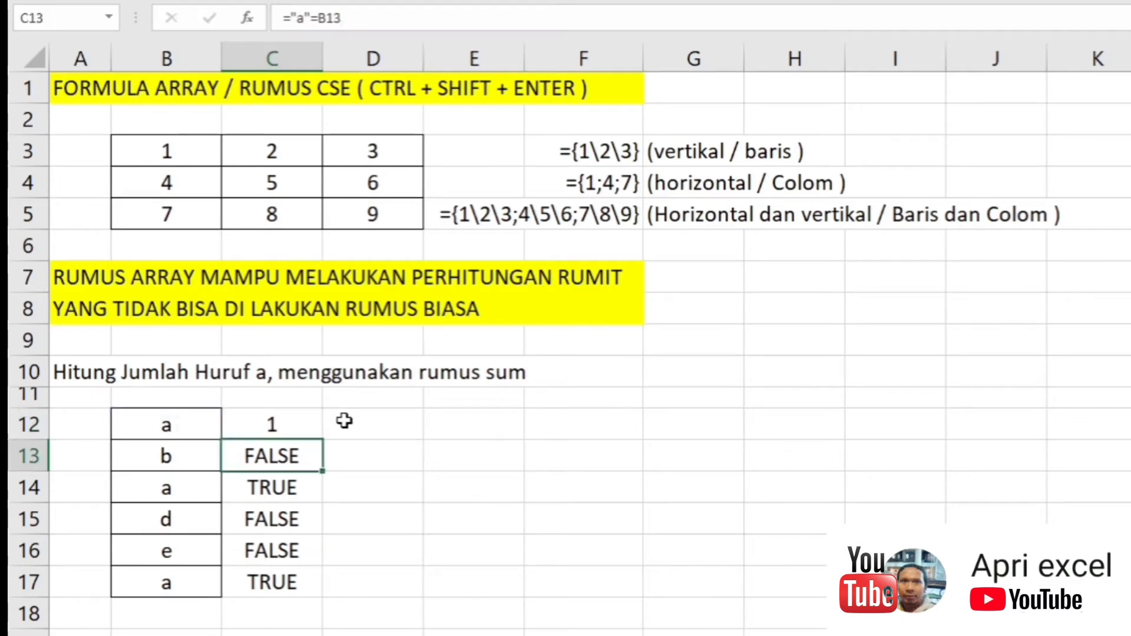
- Fill the divide-by-one formula down to C17, giving 1, 0, 1, 0, 0, 1
{"action": "left_click", "coordinate": [321, 427]}
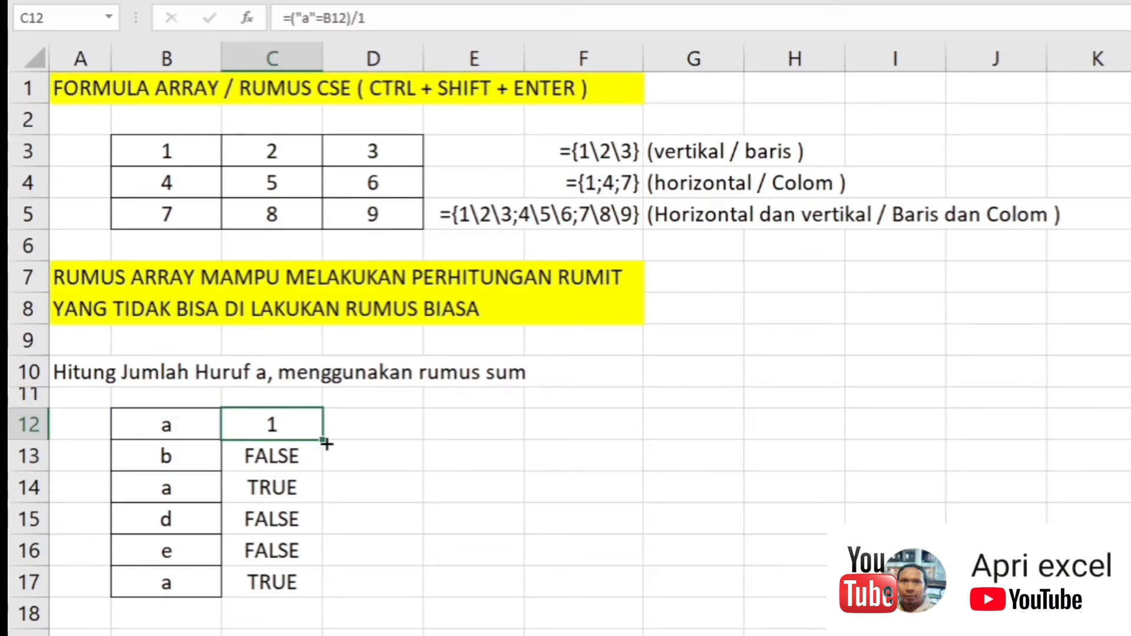
{"action": "left_click_drag", "start_coordinate": [326, 444], "coordinate": [298, 594]}
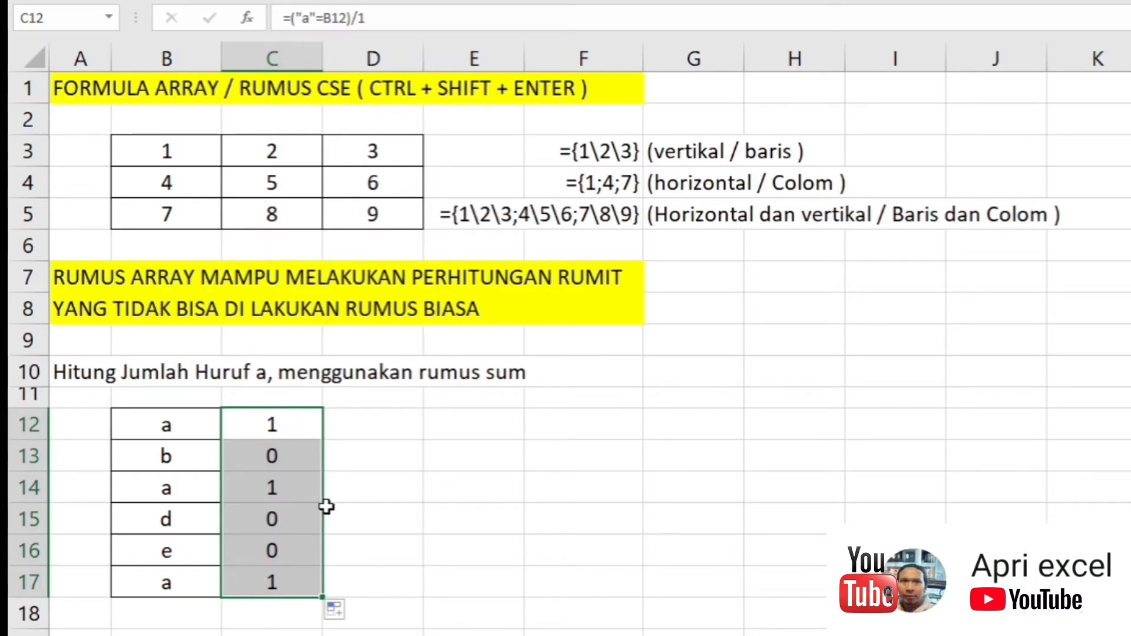
{"action": "left_click", "coordinate": [306, 424]}
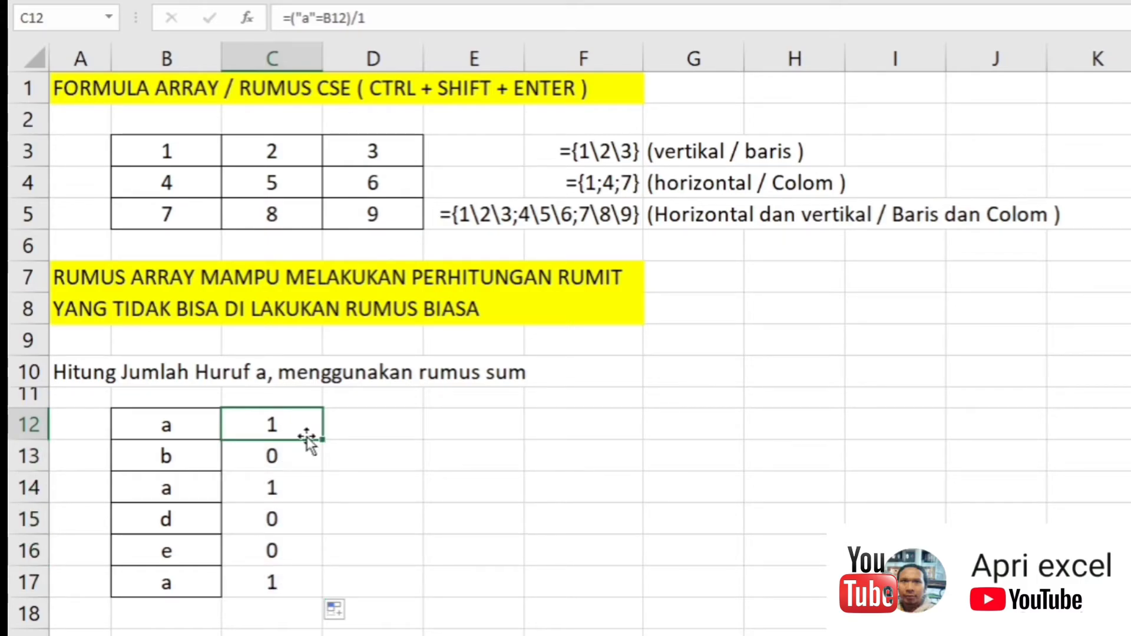
{"action": "left_click", "coordinate": [451, 425]}
{"action": "left_click", "coordinate": [287, 607]}
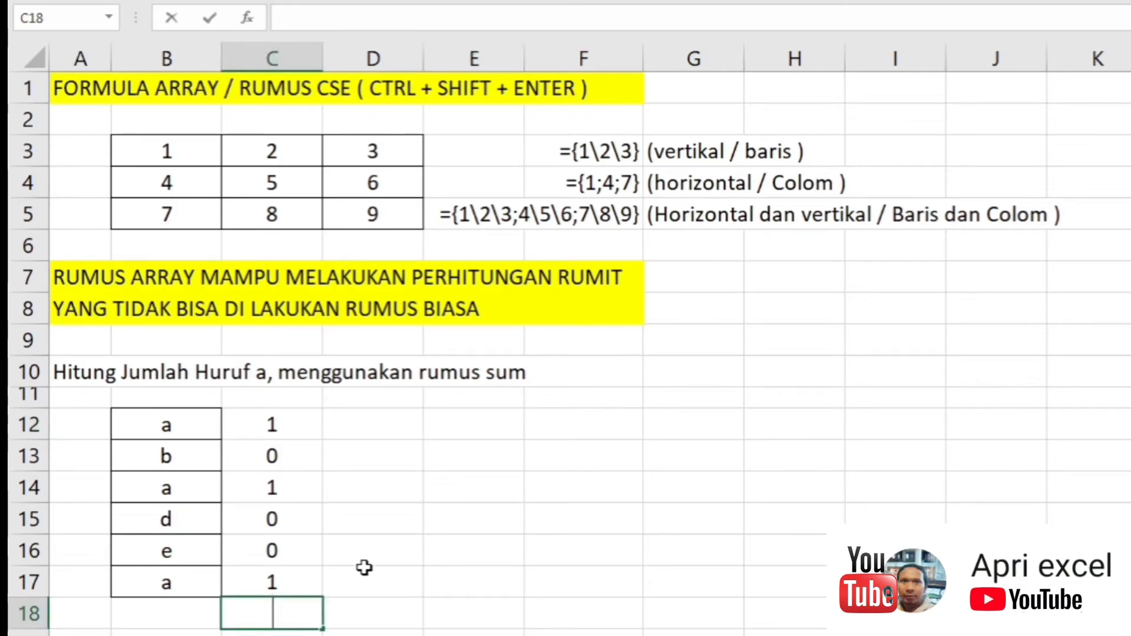
- Enter =SUM(C12:C17) in C18, totalling the letter a's to 3
{"action": "type", "text": "=sum("}
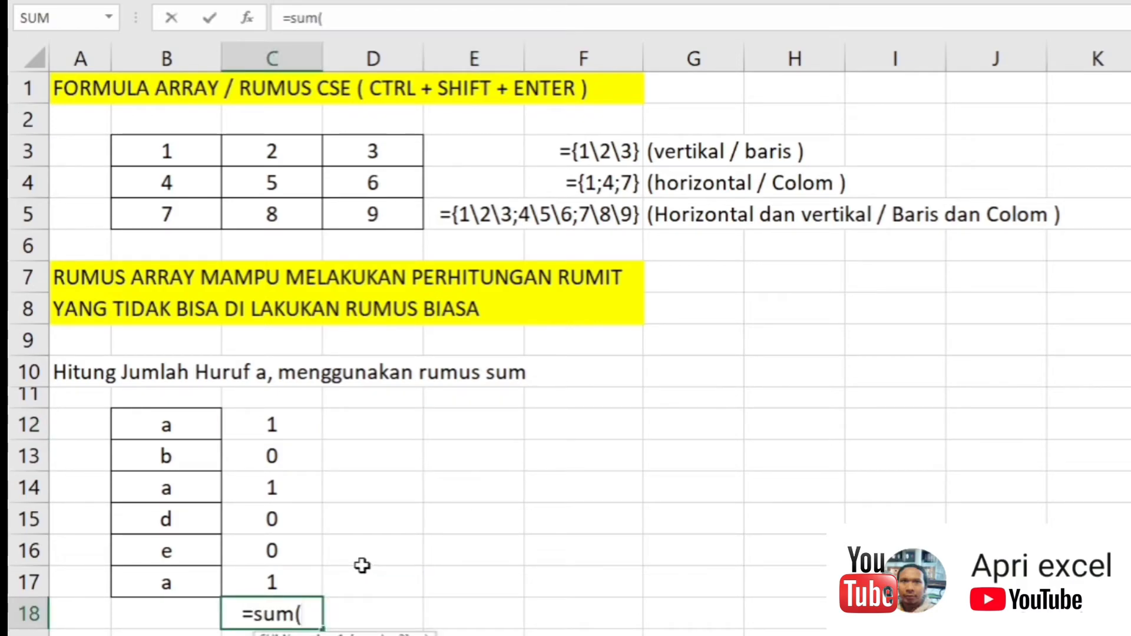
{"action": "left_click_drag", "start_coordinate": [268, 421], "coordinate": [270, 577]}
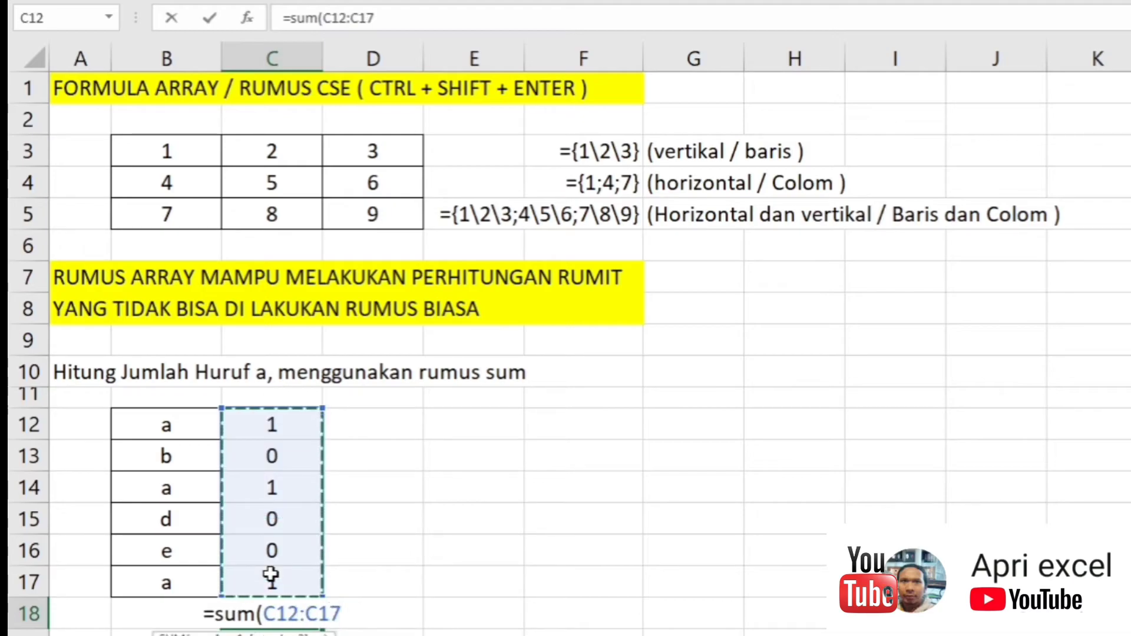
{"action": "type", "text": ")"}
{"action": "key", "text": "Return"}
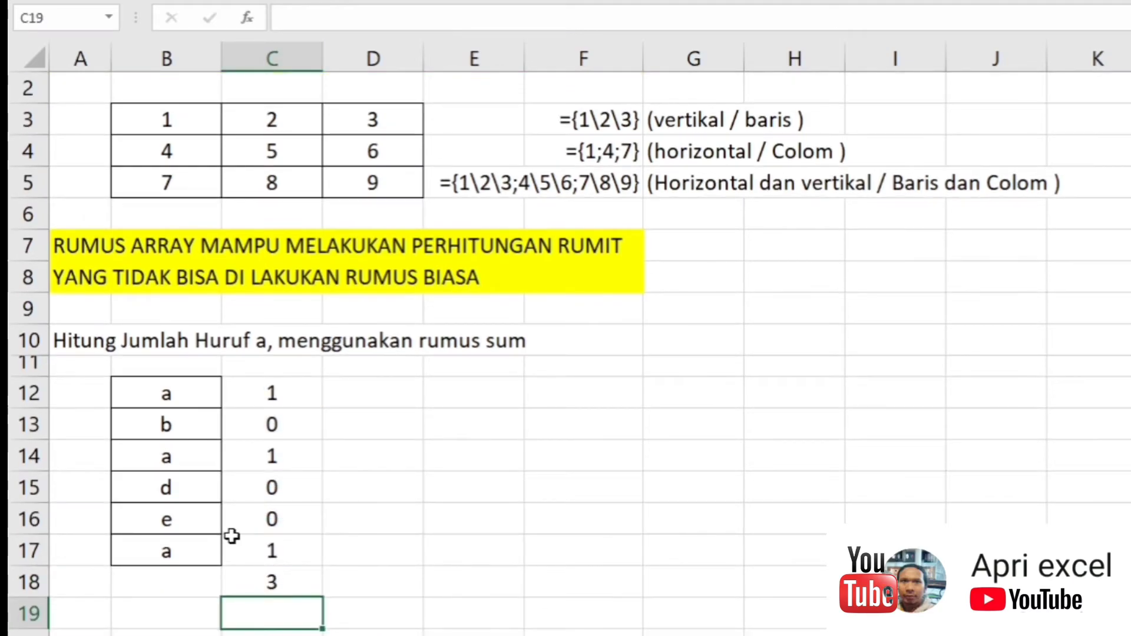
- Move the SUM total from C18 to E12
{"action": "left_click", "coordinate": [286, 584]}
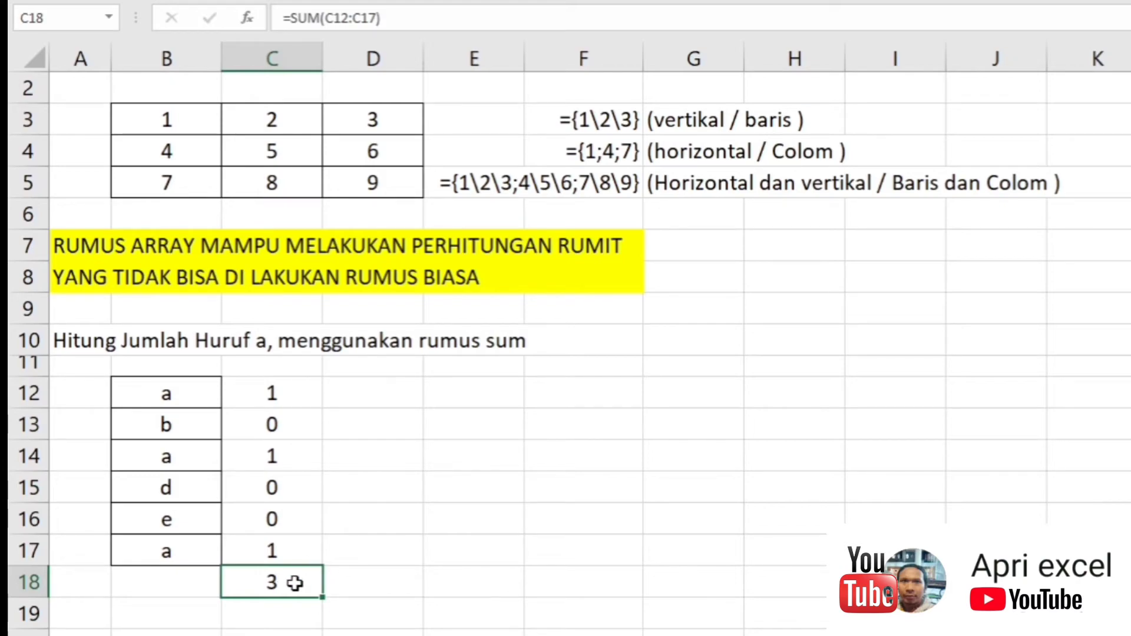
{"action": "double_click", "coordinate": [294, 583]}
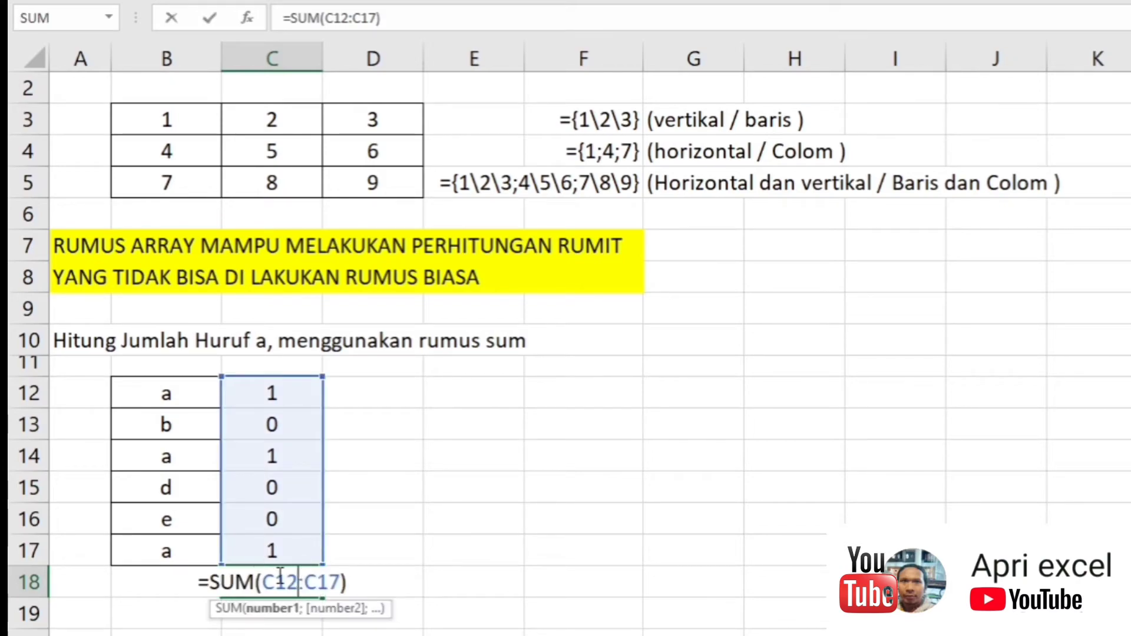
{"action": "left_click", "coordinate": [348, 560]}
{"action": "left_click", "coordinate": [303, 575]}
{"action": "left_click_drag", "start_coordinate": [303, 569], "coordinate": [477, 401]}
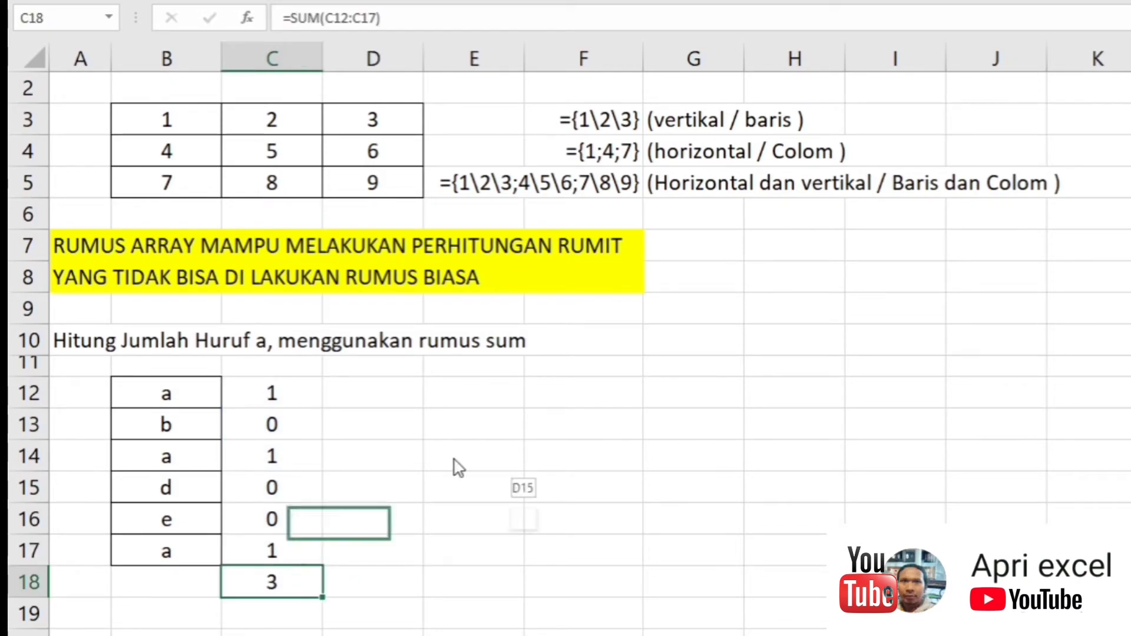
- Change C12's formula to =("a"=$B$12:$B$17)/1 using the absolute range
{"action": "double_click", "coordinate": [463, 401]}
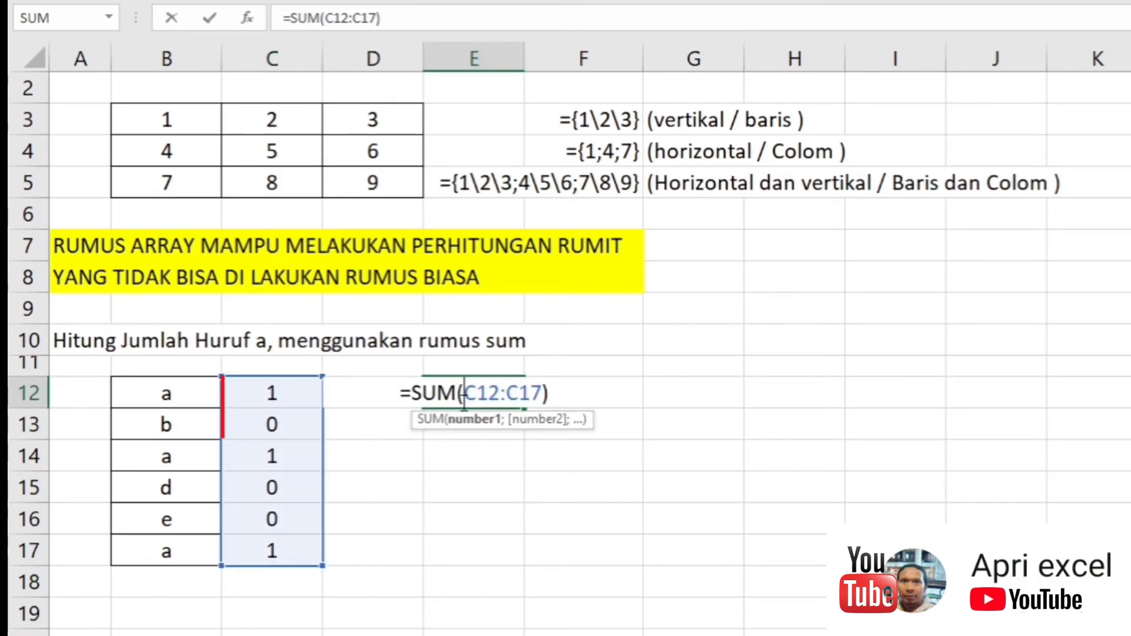
{"action": "left_click", "coordinate": [472, 453]}
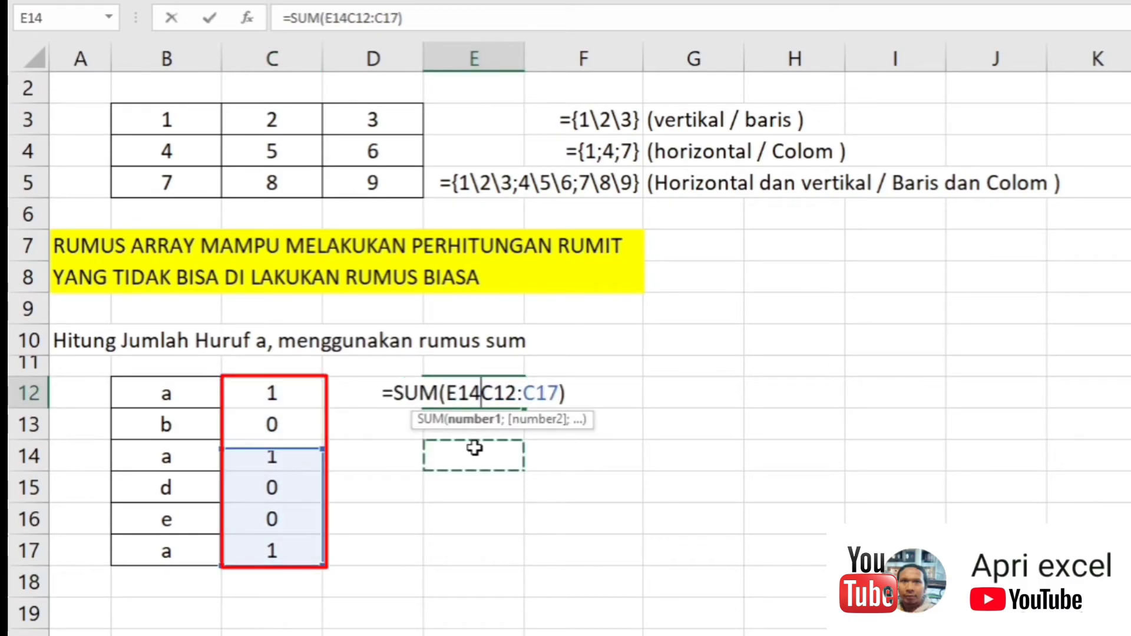
{"action": "key", "text": "Escape"}
{"action": "double_click", "coordinate": [294, 393]}
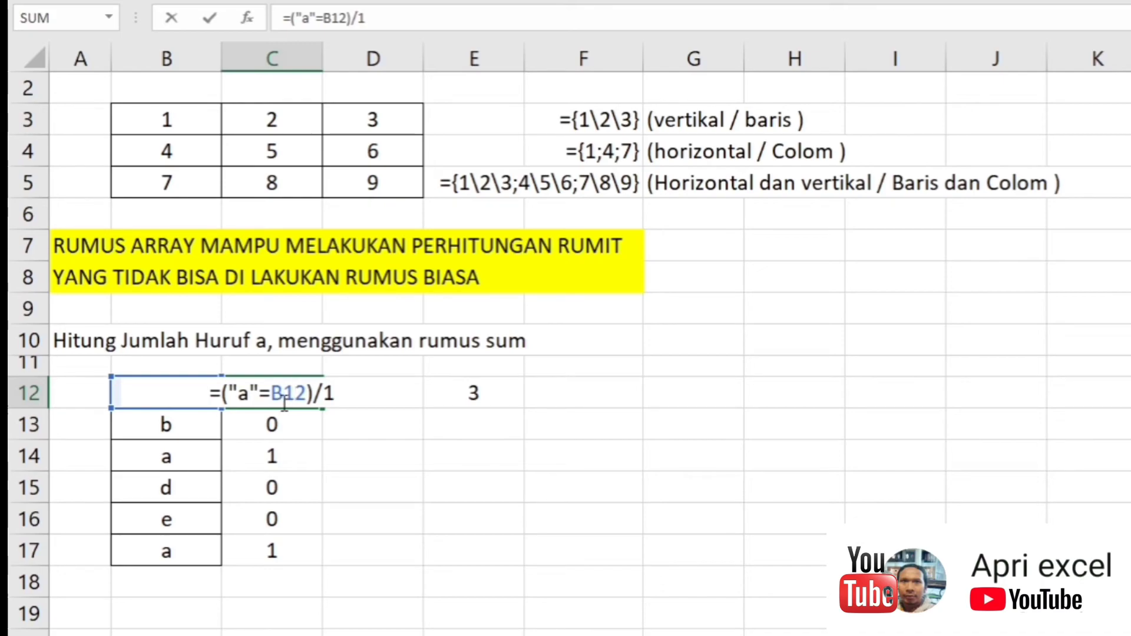
{"action": "left_click_drag", "start_coordinate": [306, 393], "coordinate": [270, 393]}
{"action": "key", "text": "BackSpace"}
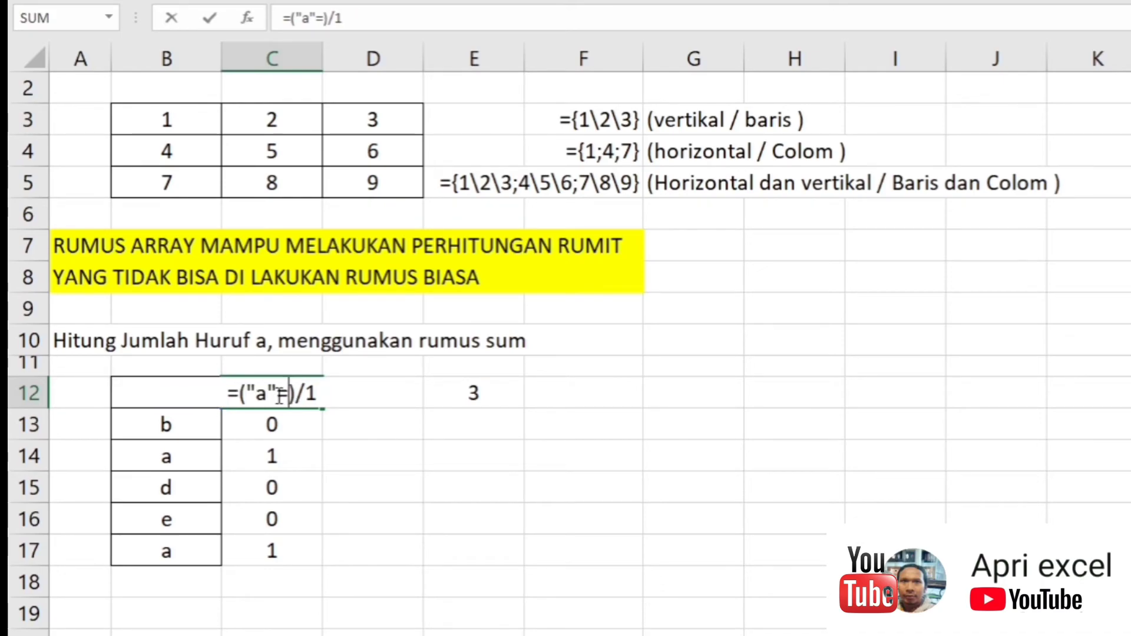
{"action": "left_click_drag", "start_coordinate": [157, 548], "coordinate": [185, 399]}
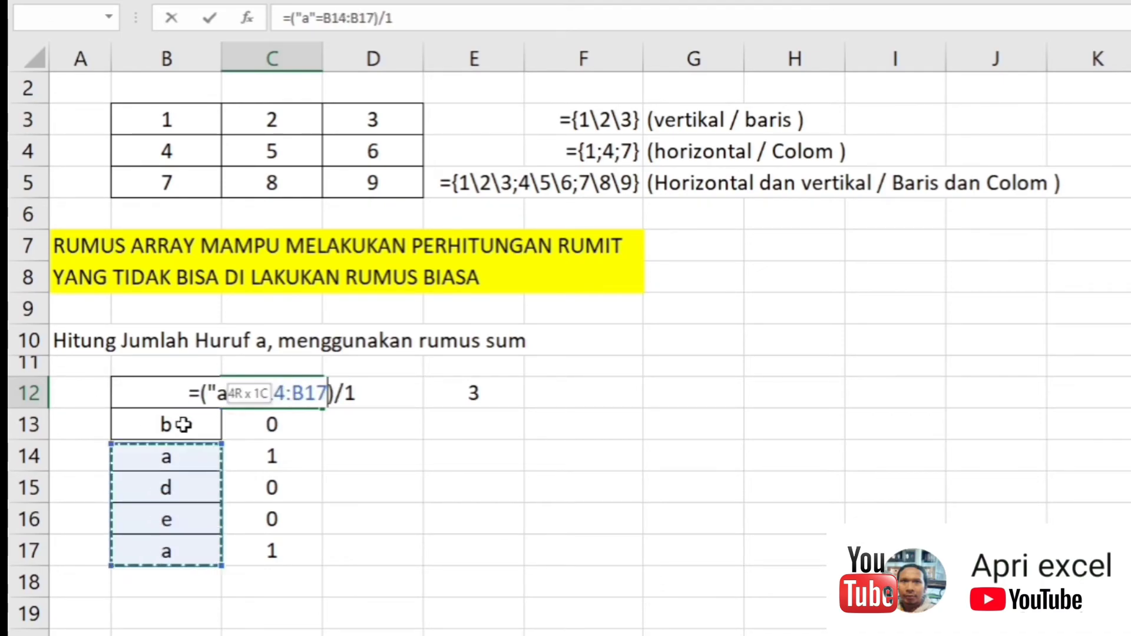
{"action": "key", "text": "F4"}
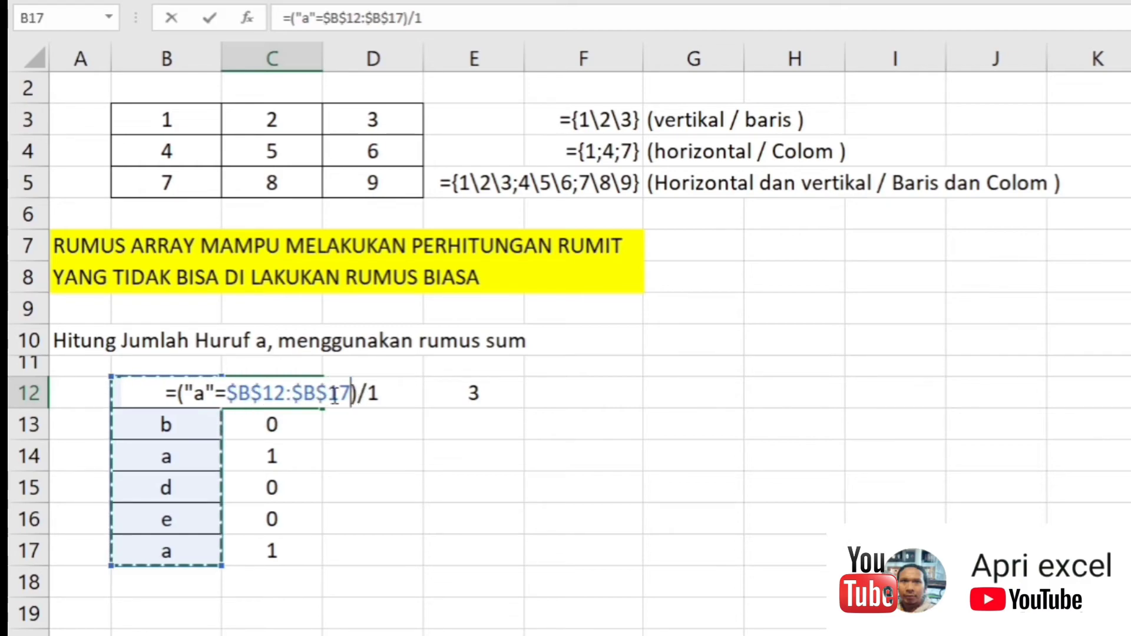
- Preview the formula's array result {1;0;1;0;0;1} with F9, paste it into D14, then clear it
{"action": "left_click_drag", "start_coordinate": [380, 393], "coordinate": [168, 356]}
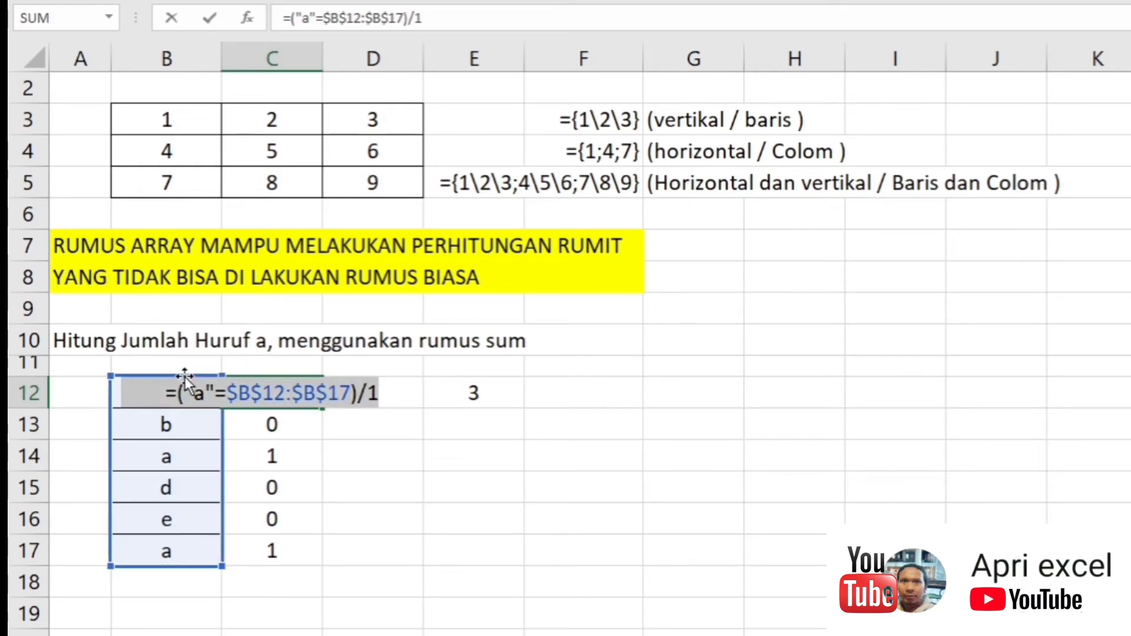
{"action": "key", "text": "F9"}
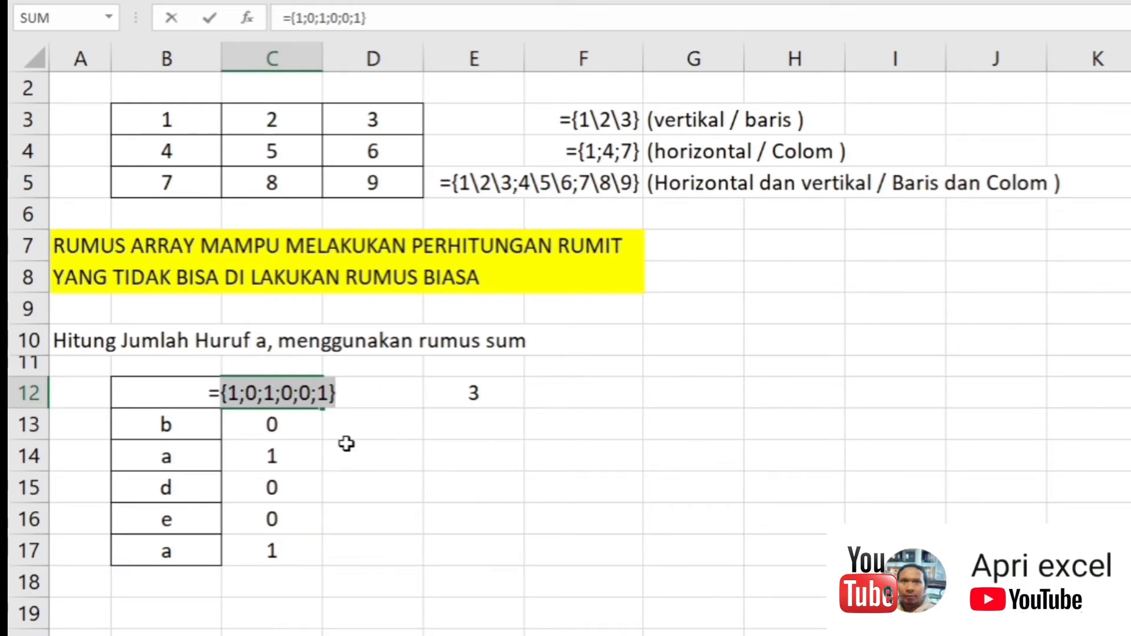
{"action": "left_click_drag", "start_coordinate": [394, 17], "coordinate": [247, 5]}
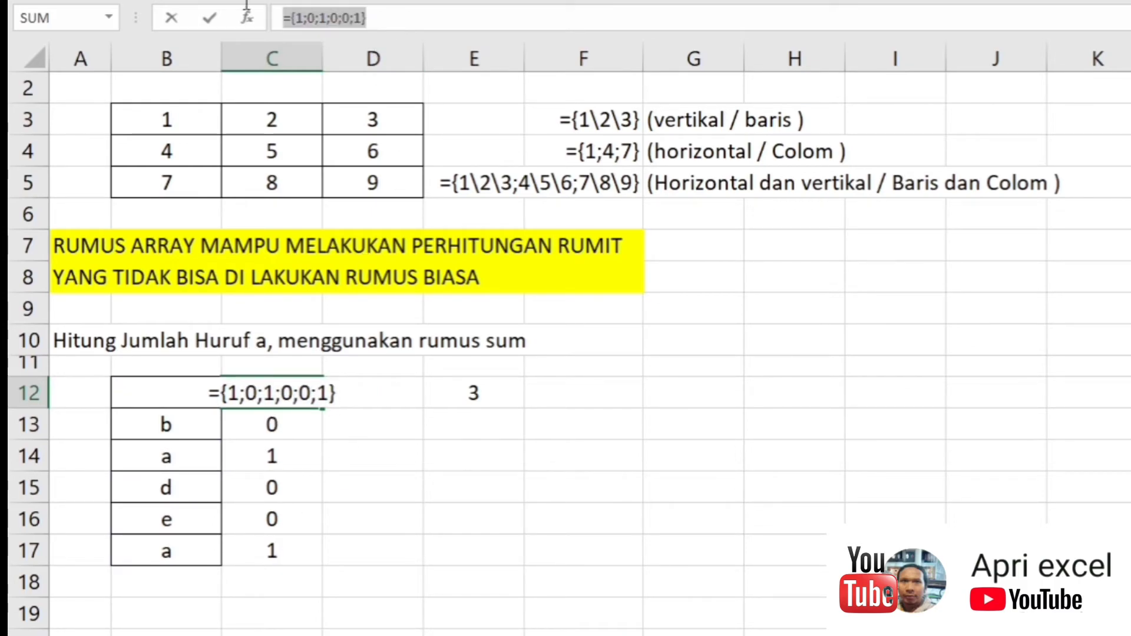
{"action": "key", "text": "Escape"}
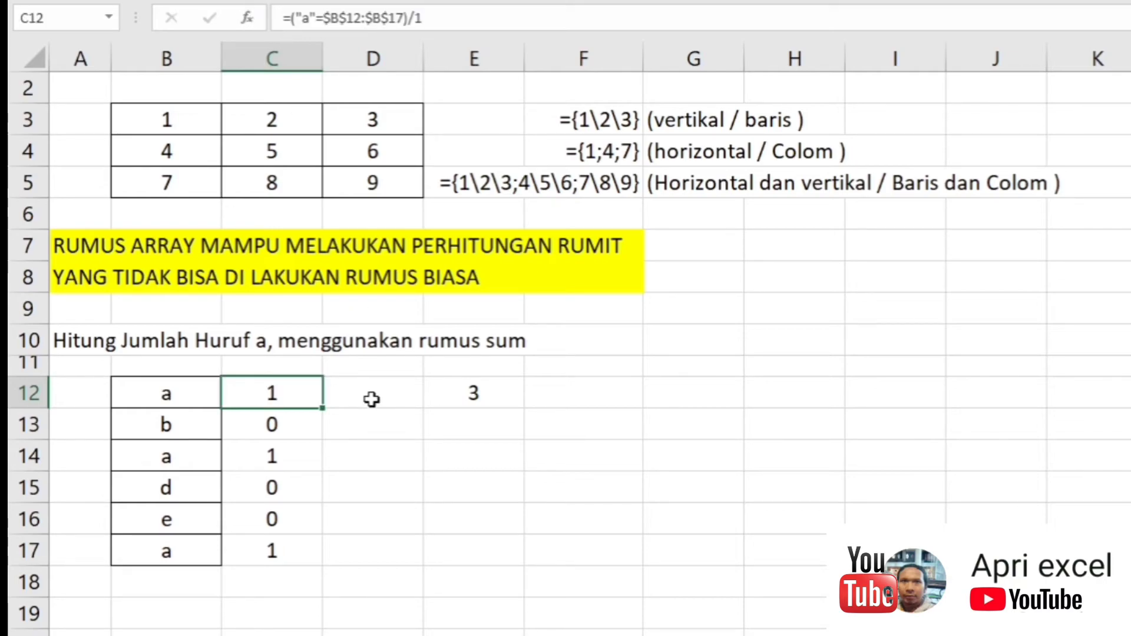
{"action": "left_click", "coordinate": [369, 455]}
{"action": "type", "text": "'={1;0;1;0;0;1}"}
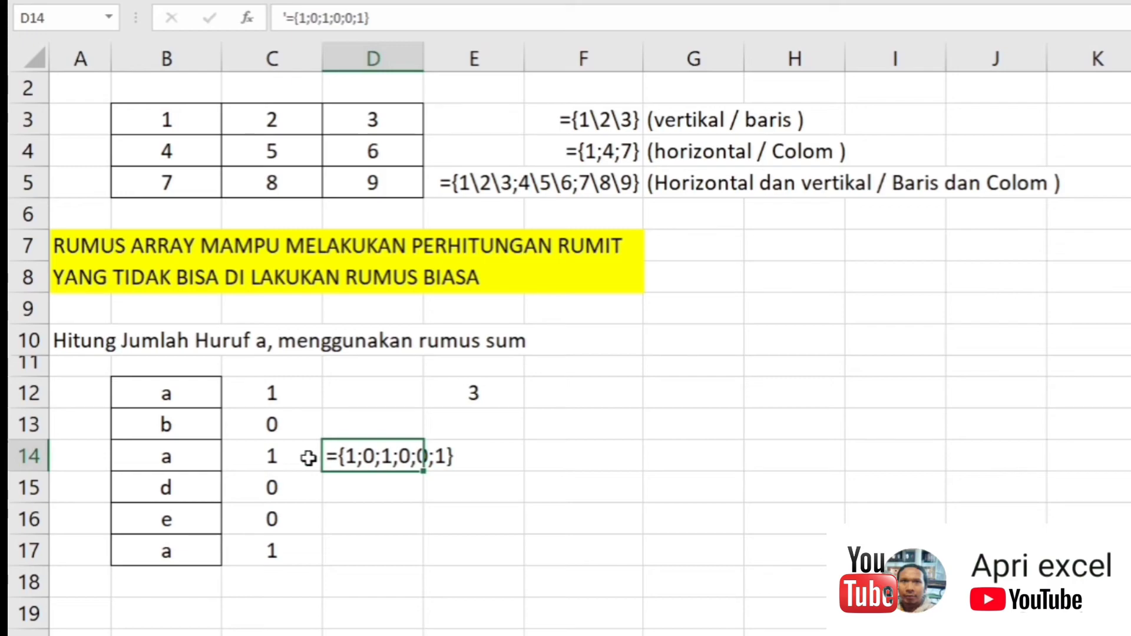
{"action": "left_click", "coordinate": [369, 521]}
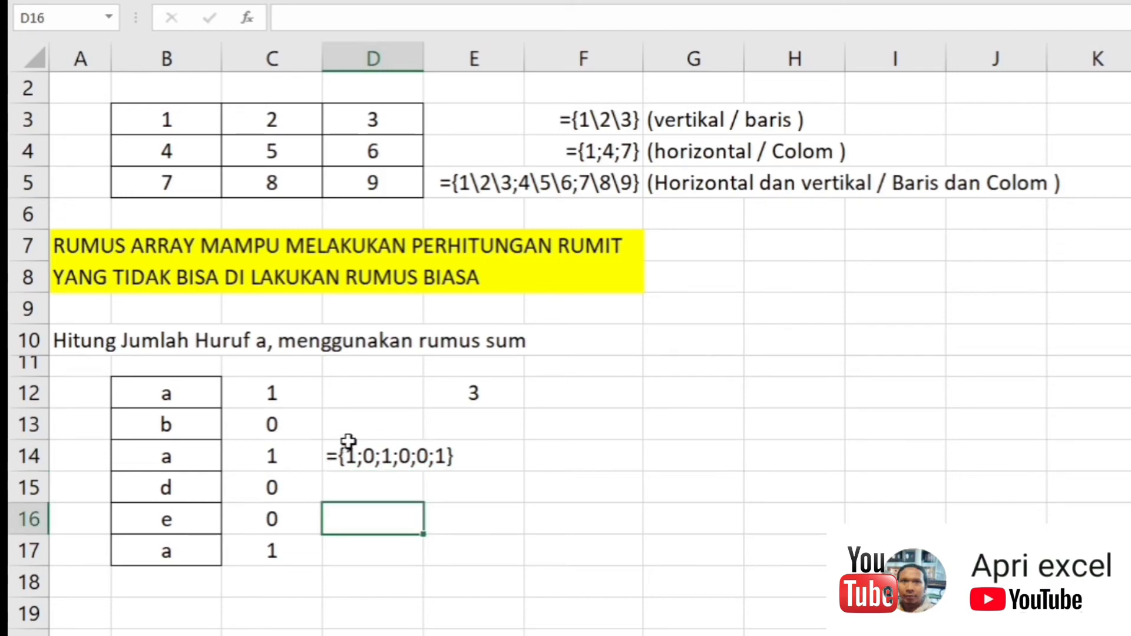
{"action": "left_click", "coordinate": [370, 456]}
{"action": "key", "text": "Delete"}
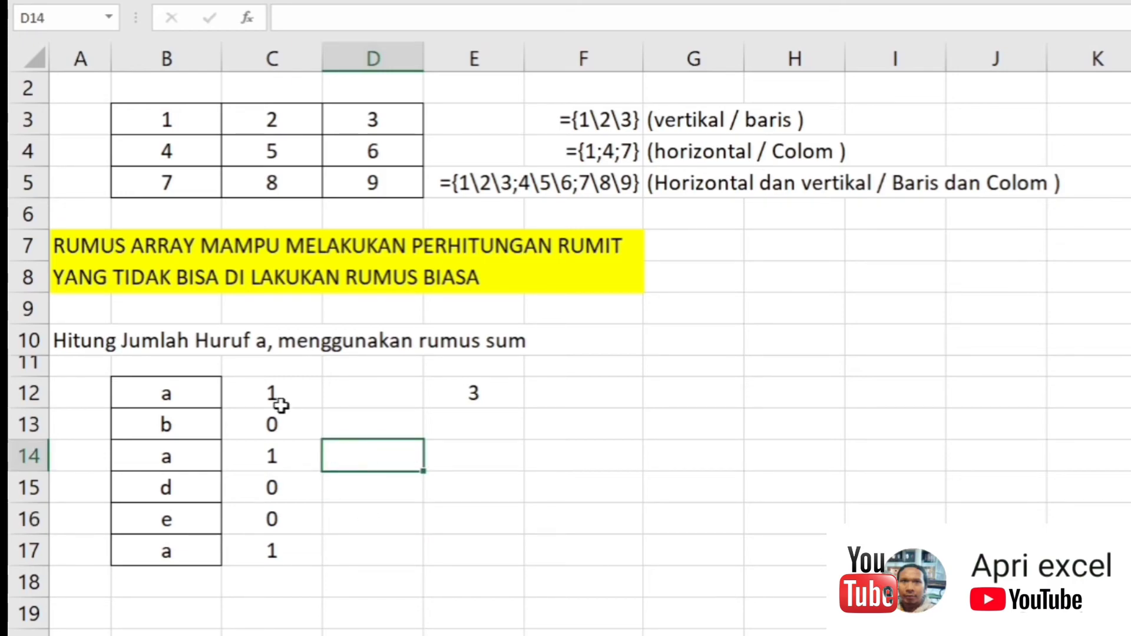
{"action": "double_click", "coordinate": [275, 395]}
- Replace C12:C17 in E12's SUM with the copied expression ("a"=$B$12:$B$17)/1
{"action": "left_click_drag", "start_coordinate": [444, 19], "coordinate": [313, 5]}
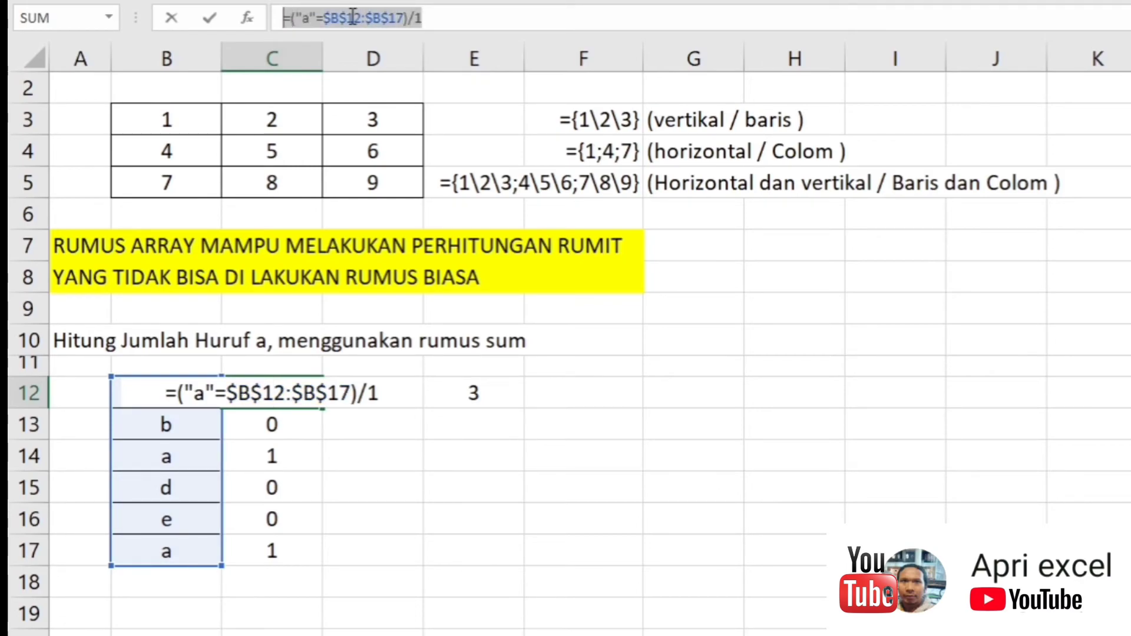
{"action": "left_click_drag", "start_coordinate": [429, 22], "coordinate": [300, 19]}
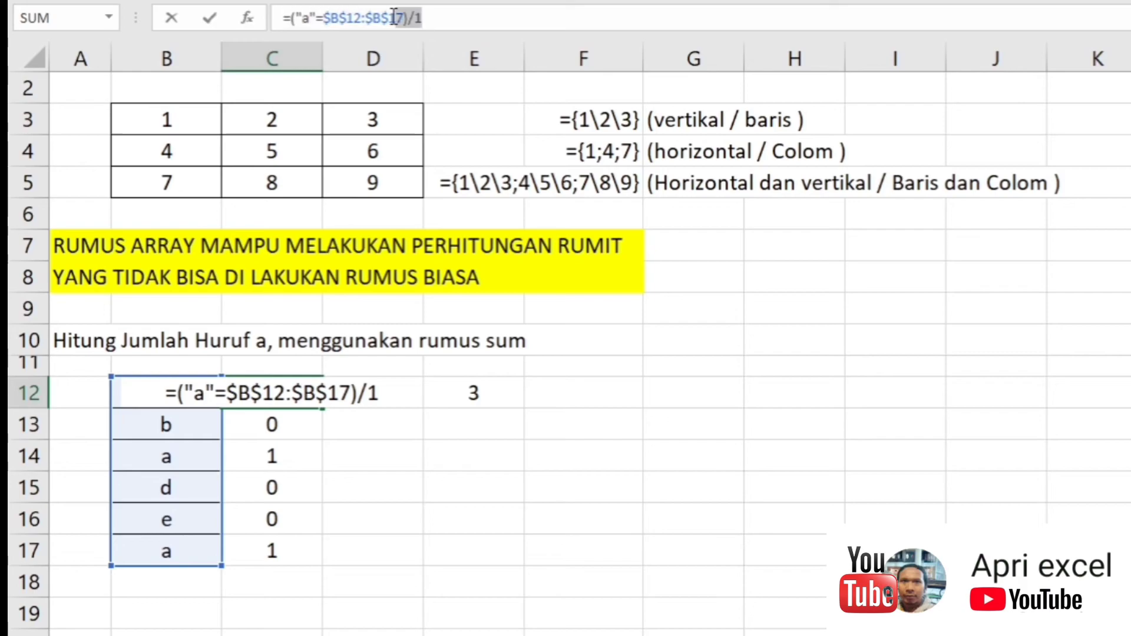
{"action": "key", "text": "ctrl+c"}
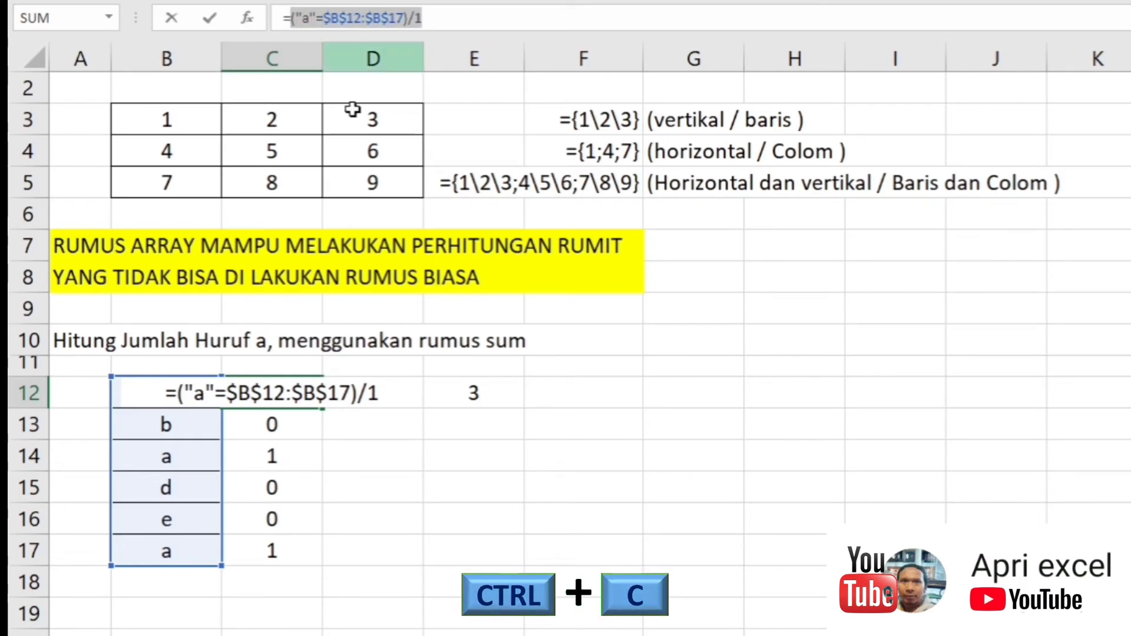
{"action": "key", "text": "Escape"}
{"action": "left_click", "coordinate": [478, 392]}
{"action": "double_click", "coordinate": [480, 392]}
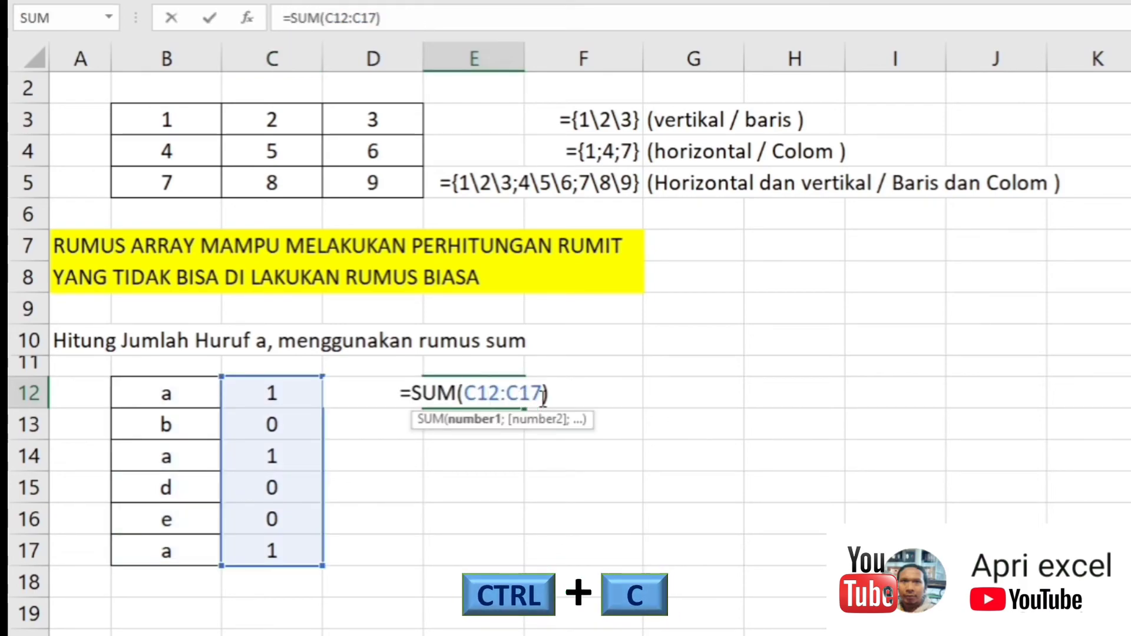
{"action": "left_click_drag", "start_coordinate": [543, 393], "coordinate": [465, 393]}
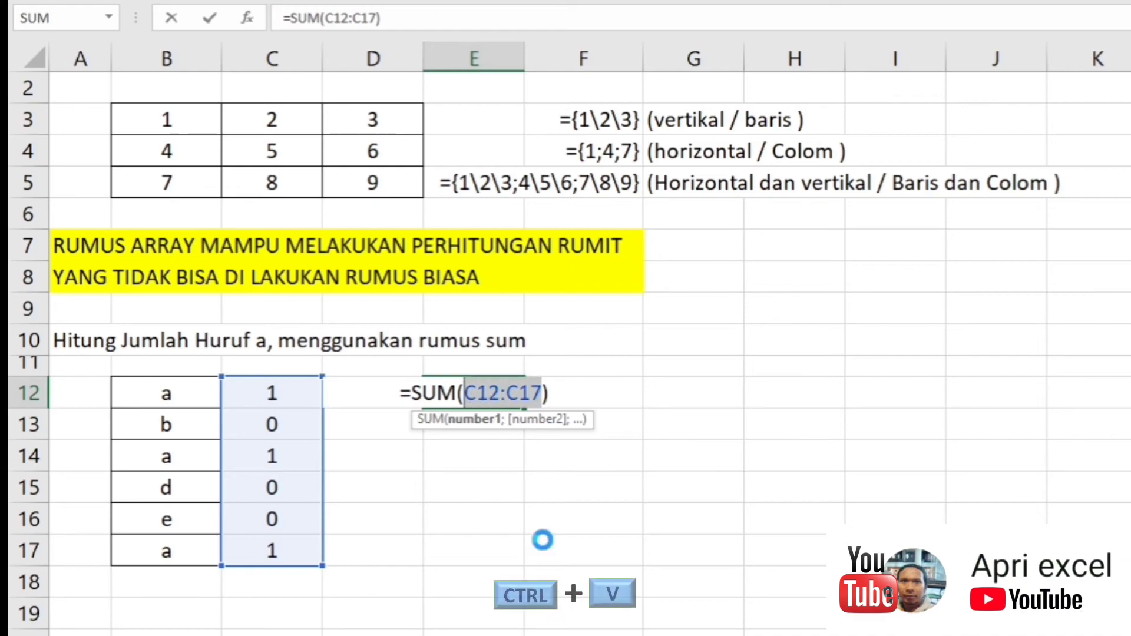
{"action": "key", "text": "ctrl+v"}
{"action": "key", "text": "Return"}
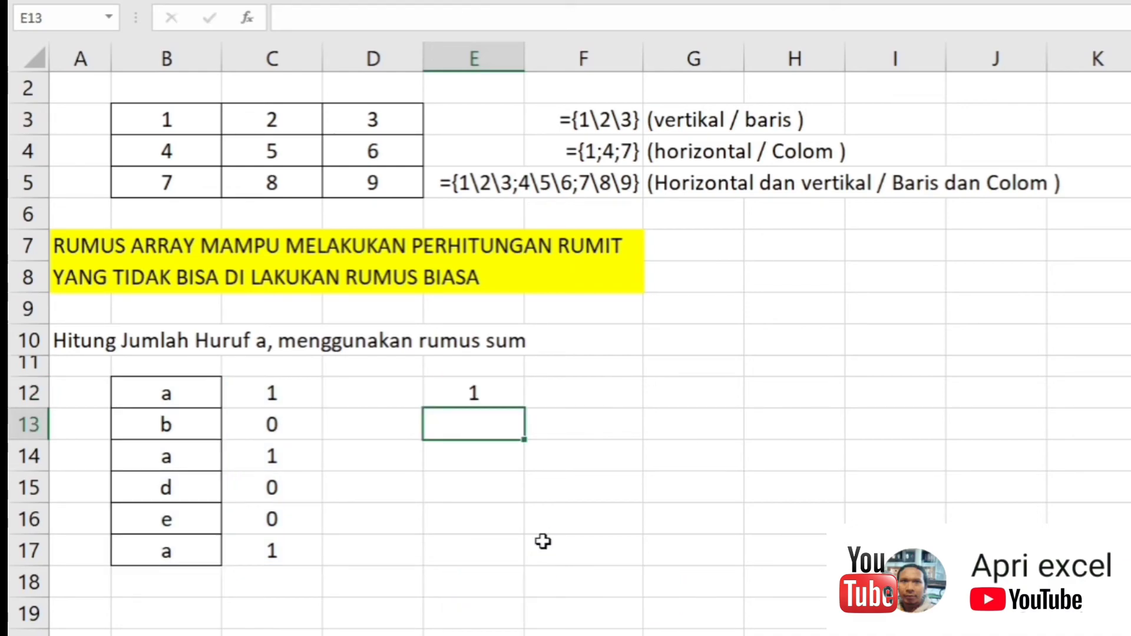
- Enter E12 as an array formula with Ctrl+Shift+Enter and clear helper cells C12:C18
{"action": "double_click", "coordinate": [483, 396]}
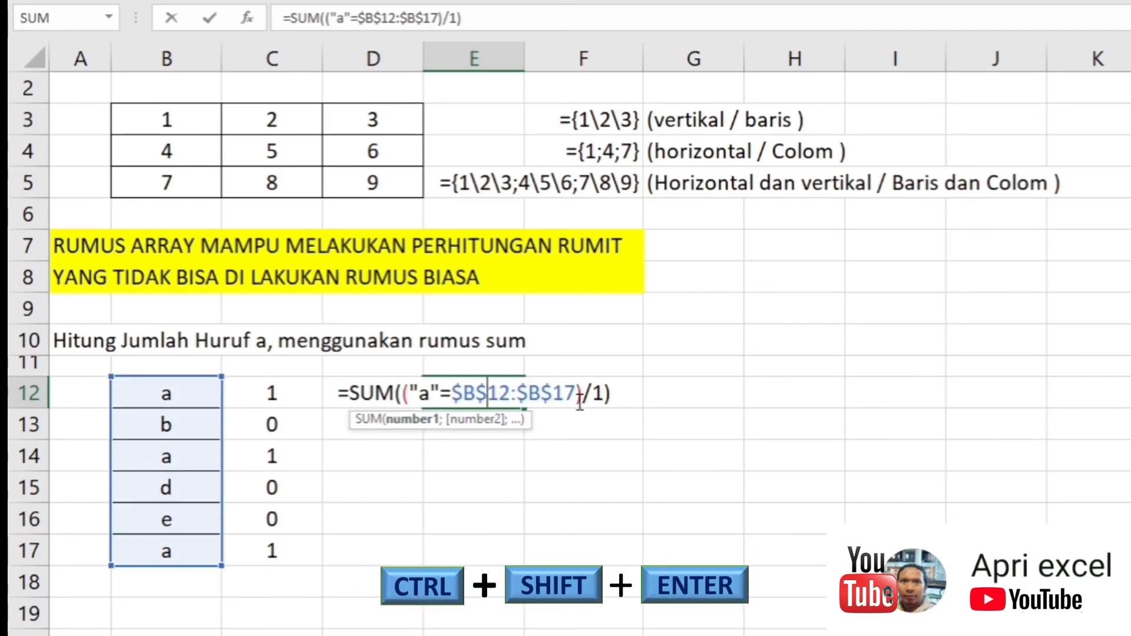
{"action": "key", "text": "ctrl+shift+Return"}
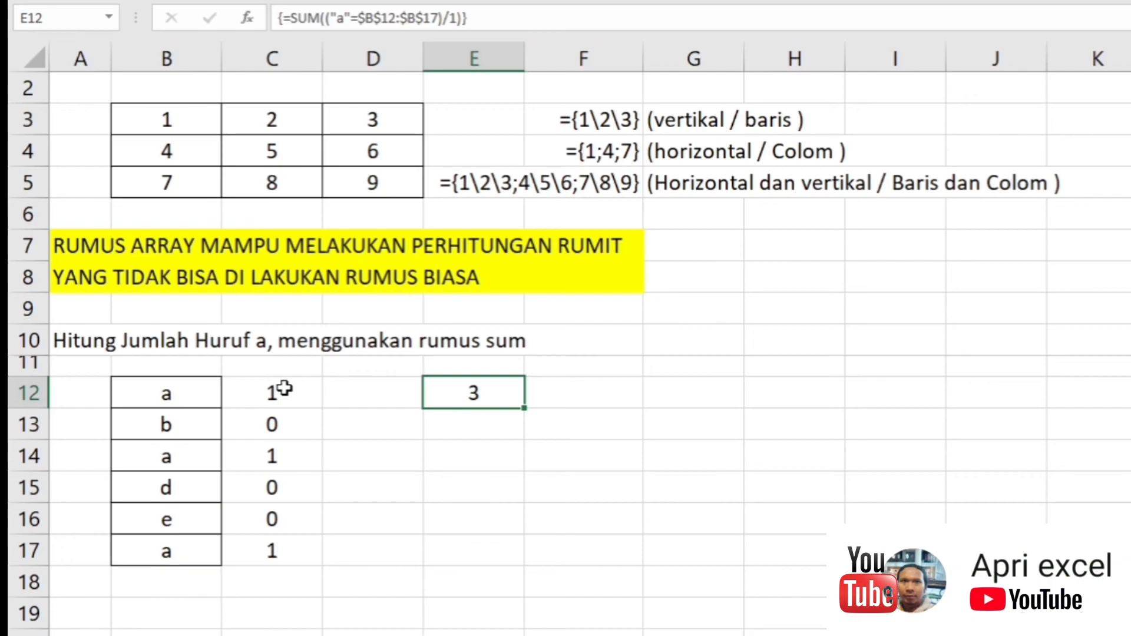
{"action": "left_click_drag", "start_coordinate": [285, 388], "coordinate": [245, 571]}
{"action": "key", "text": "Delete"}
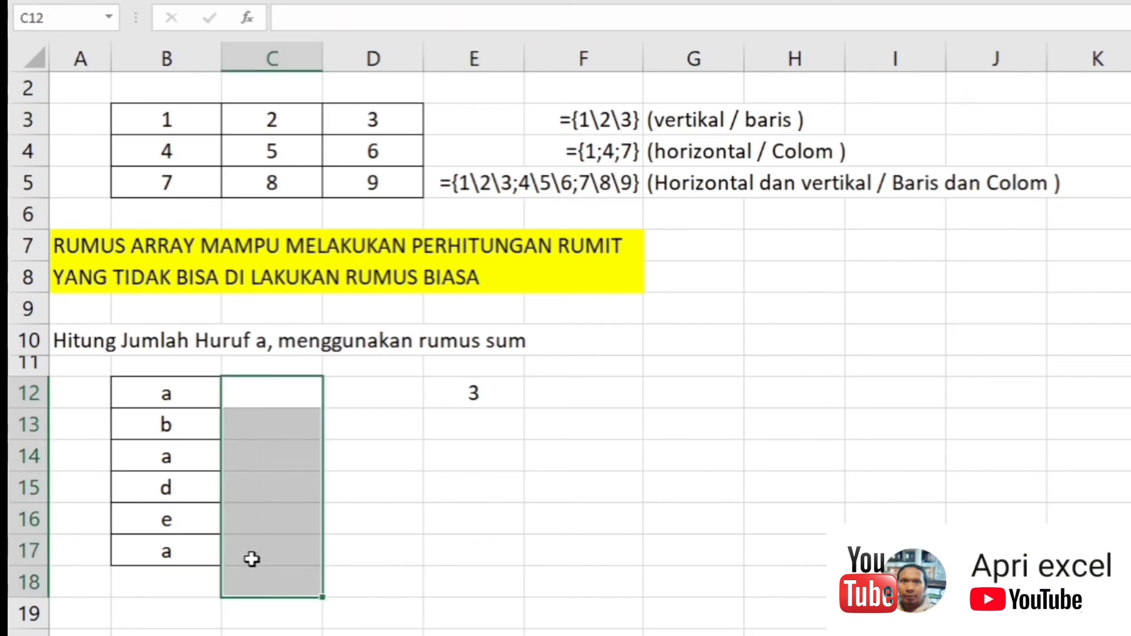
- Change the letter in B15 to c
{"action": "left_click", "coordinate": [366, 497]}
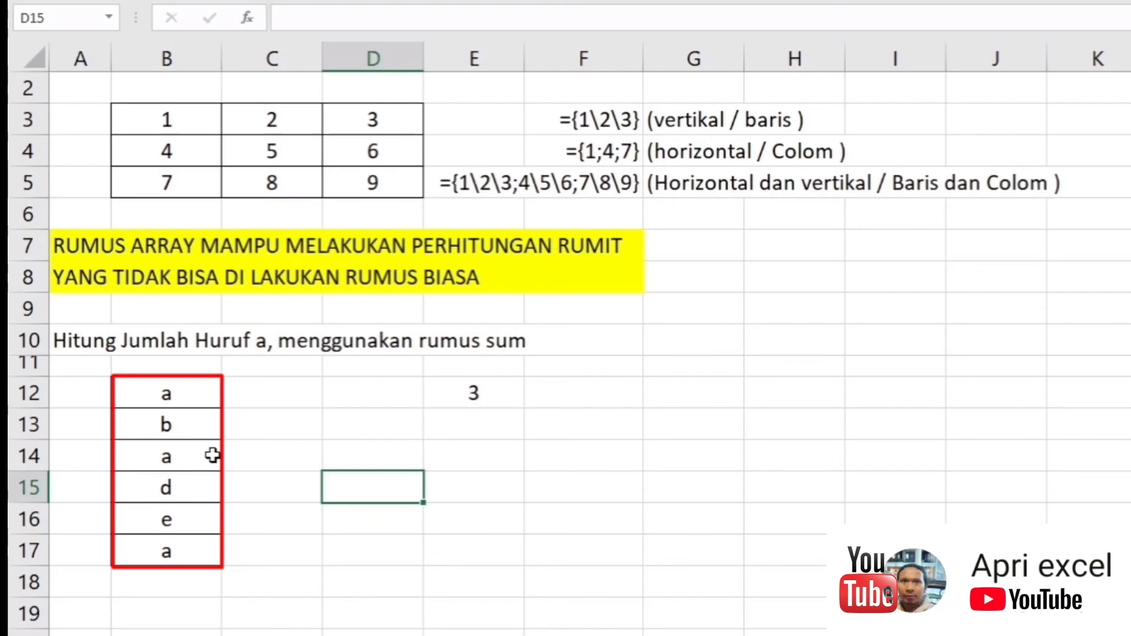
{"action": "left_click", "coordinate": [193, 491]}
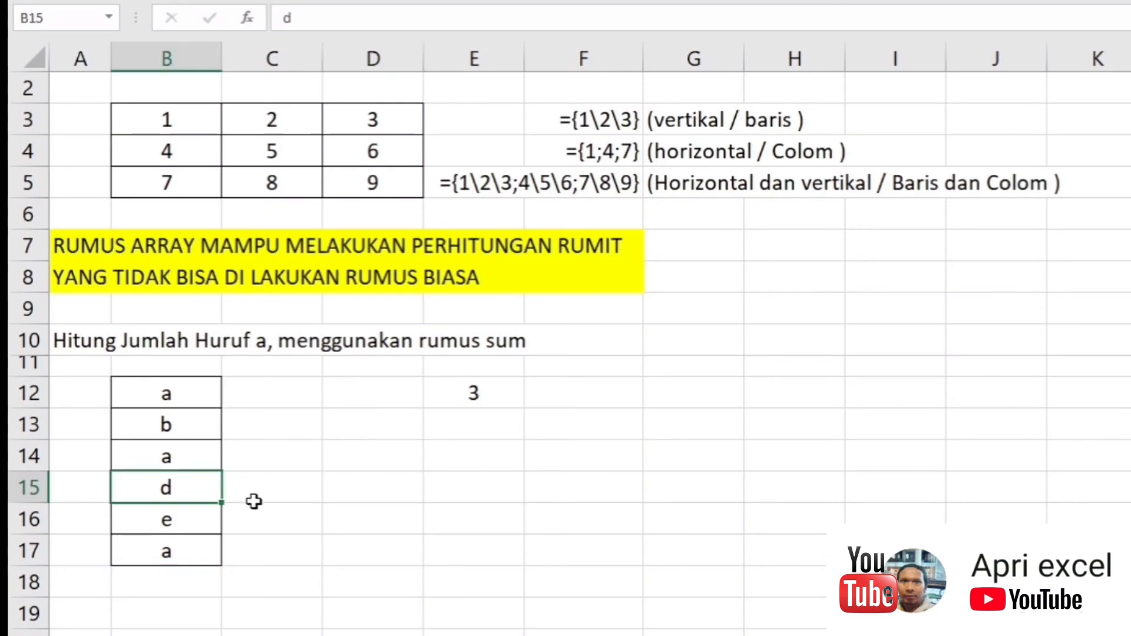
{"action": "type", "text": "a"}
{"action": "left_click", "coordinate": [303, 522]}
{"action": "left_click", "coordinate": [163, 491]}
{"action": "type", "text": "c"}
{"action": "left_click", "coordinate": [343, 501]}
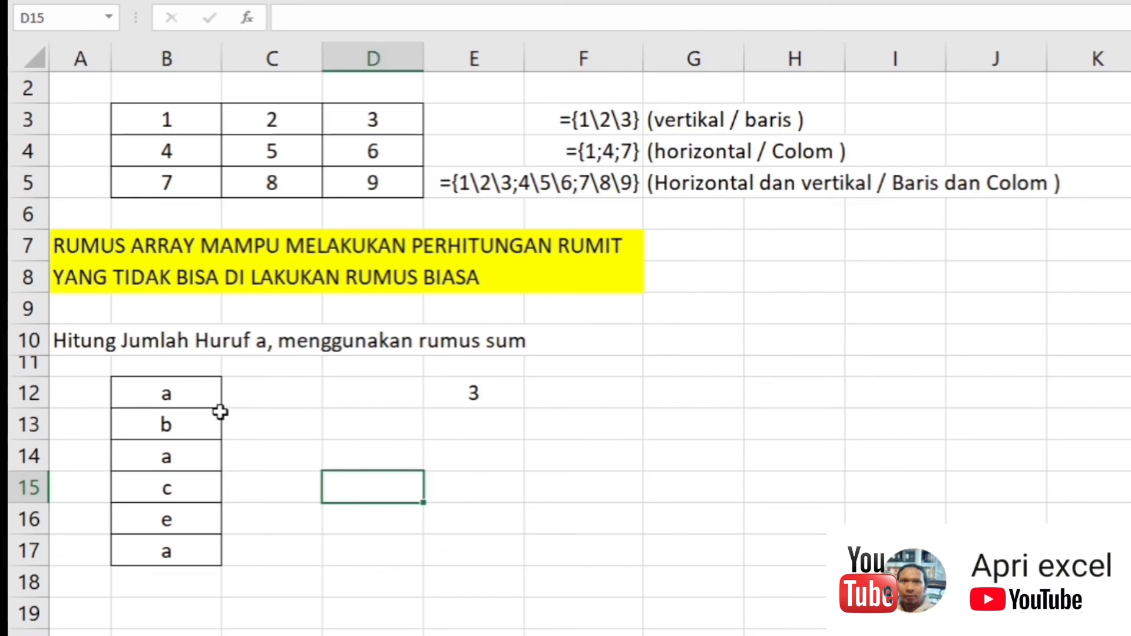
- Change B14 to s and B13 to a, then re-enter E12's array formula with Ctrl+Shift+Enter
{"action": "left_click", "coordinate": [187, 452]}
{"action": "type", "text": "s"}
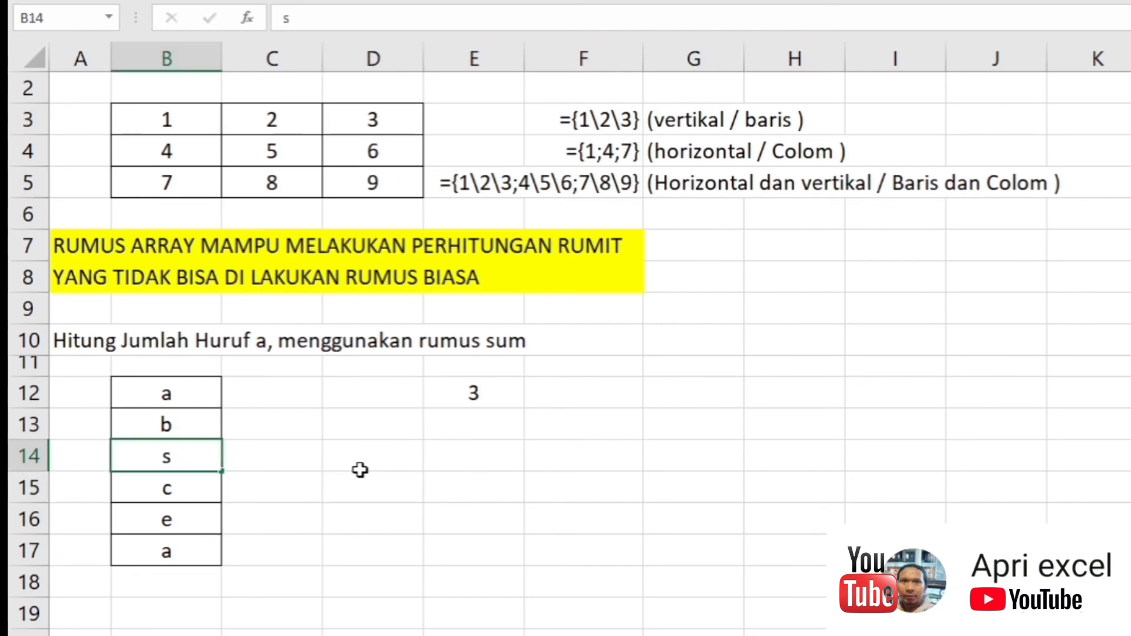
{"action": "left_click", "coordinate": [361, 469]}
{"action": "left_click", "coordinate": [195, 554]}
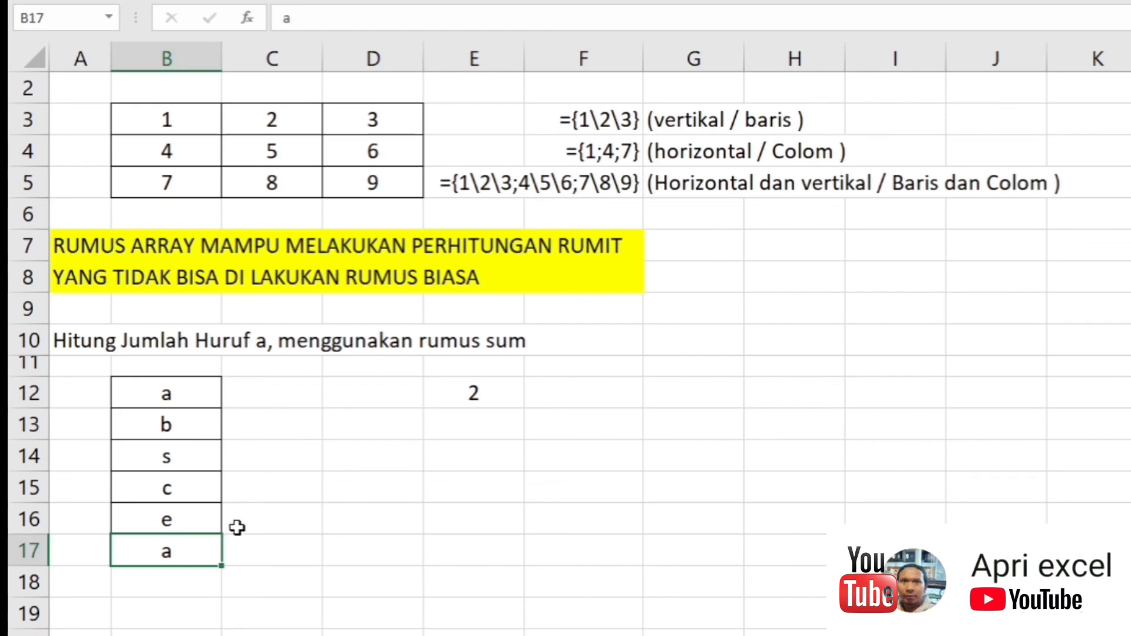
{"action": "left_click", "coordinate": [198, 427]}
{"action": "type", "text": "a"}
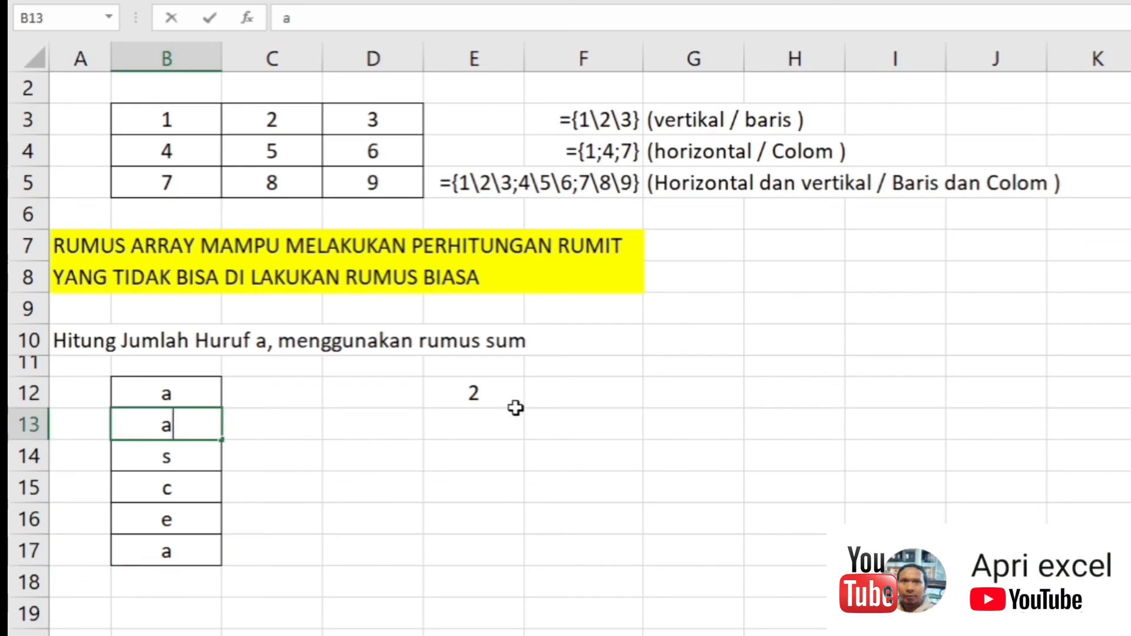
{"action": "left_click", "coordinate": [450, 459]}
{"action": "double_click", "coordinate": [501, 393]}
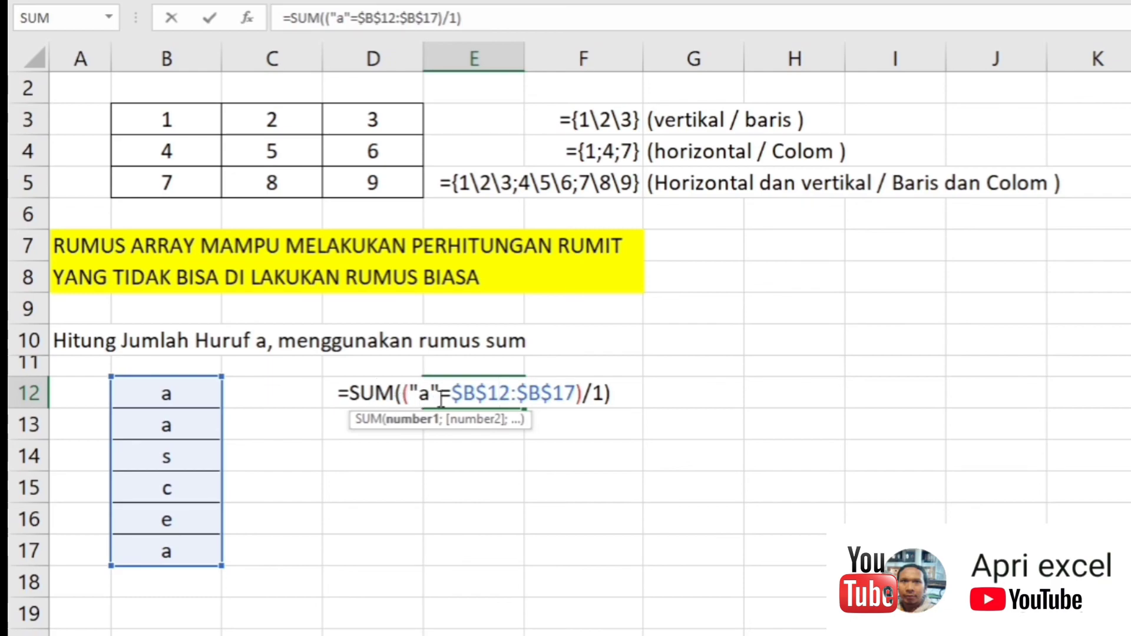
{"action": "key", "text": "ctrl+shift+Return"}
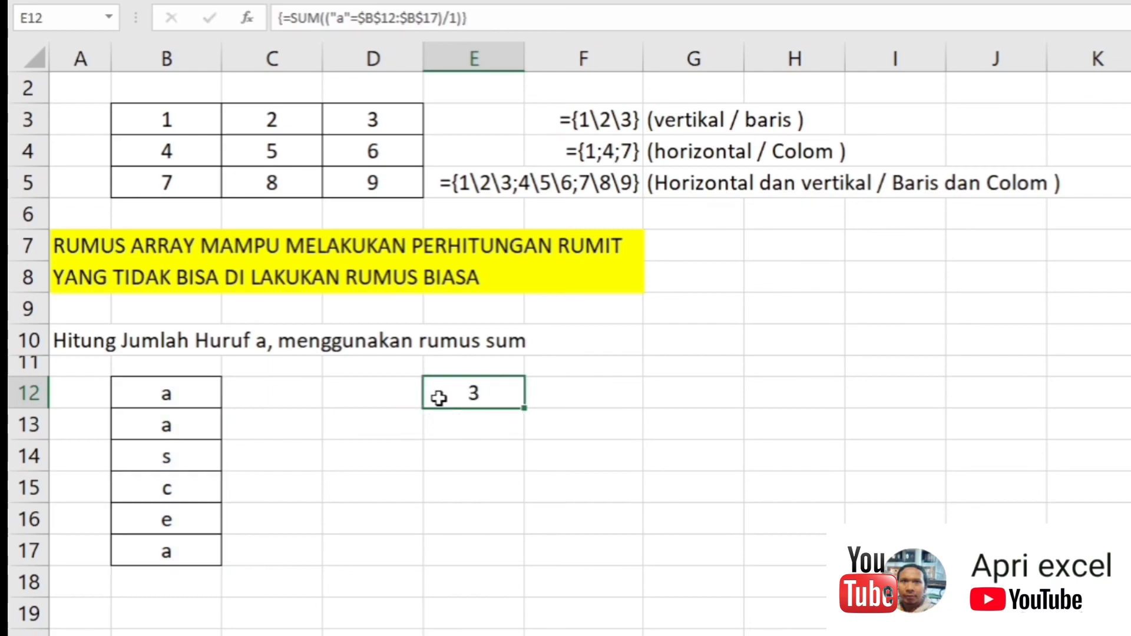